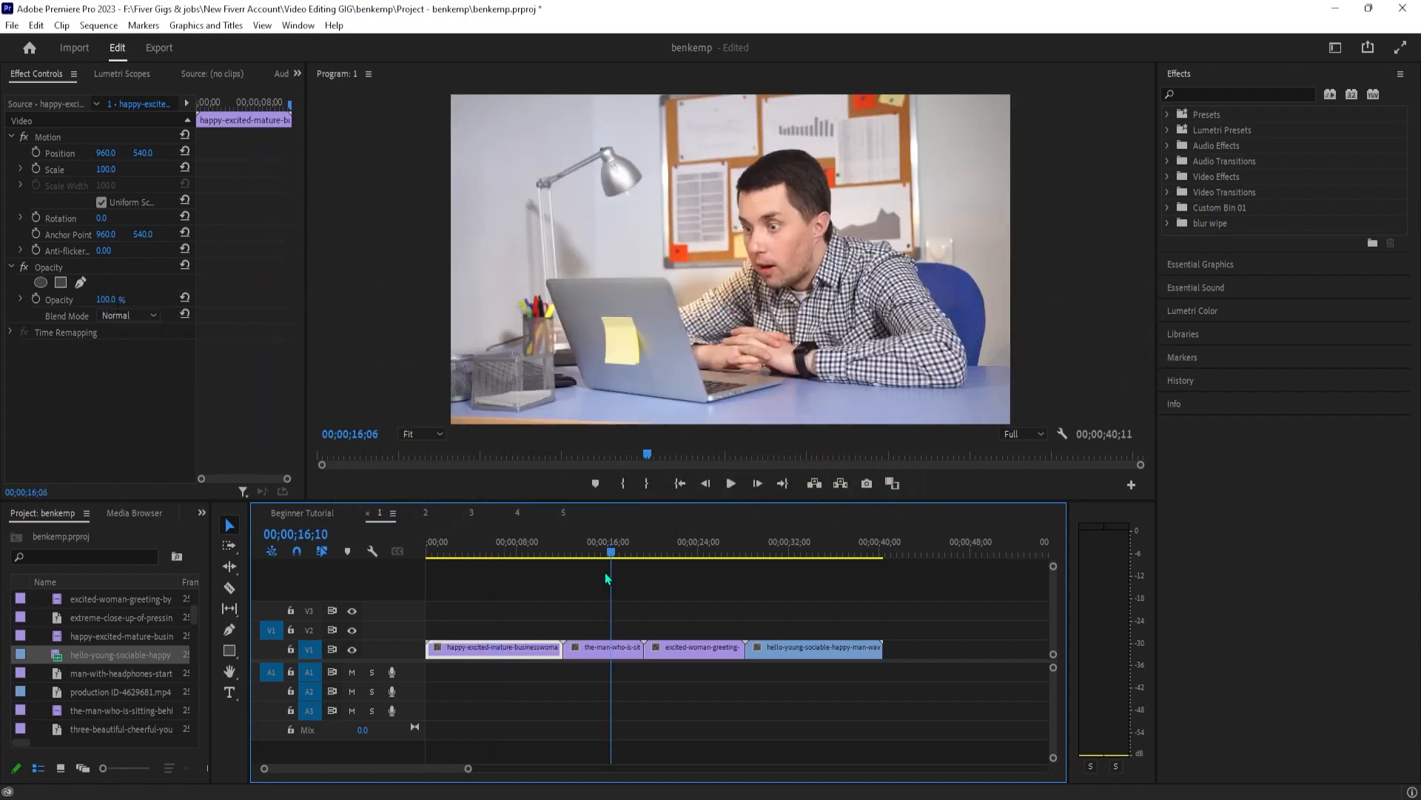
Scrub and play back part of the first clip in the timeline to preview the original footage
{"action": "left_click", "coordinate": [598, 646]}
{"action": "left_click_drag", "start_coordinate": [557, 556], "coordinate": [472, 555]}
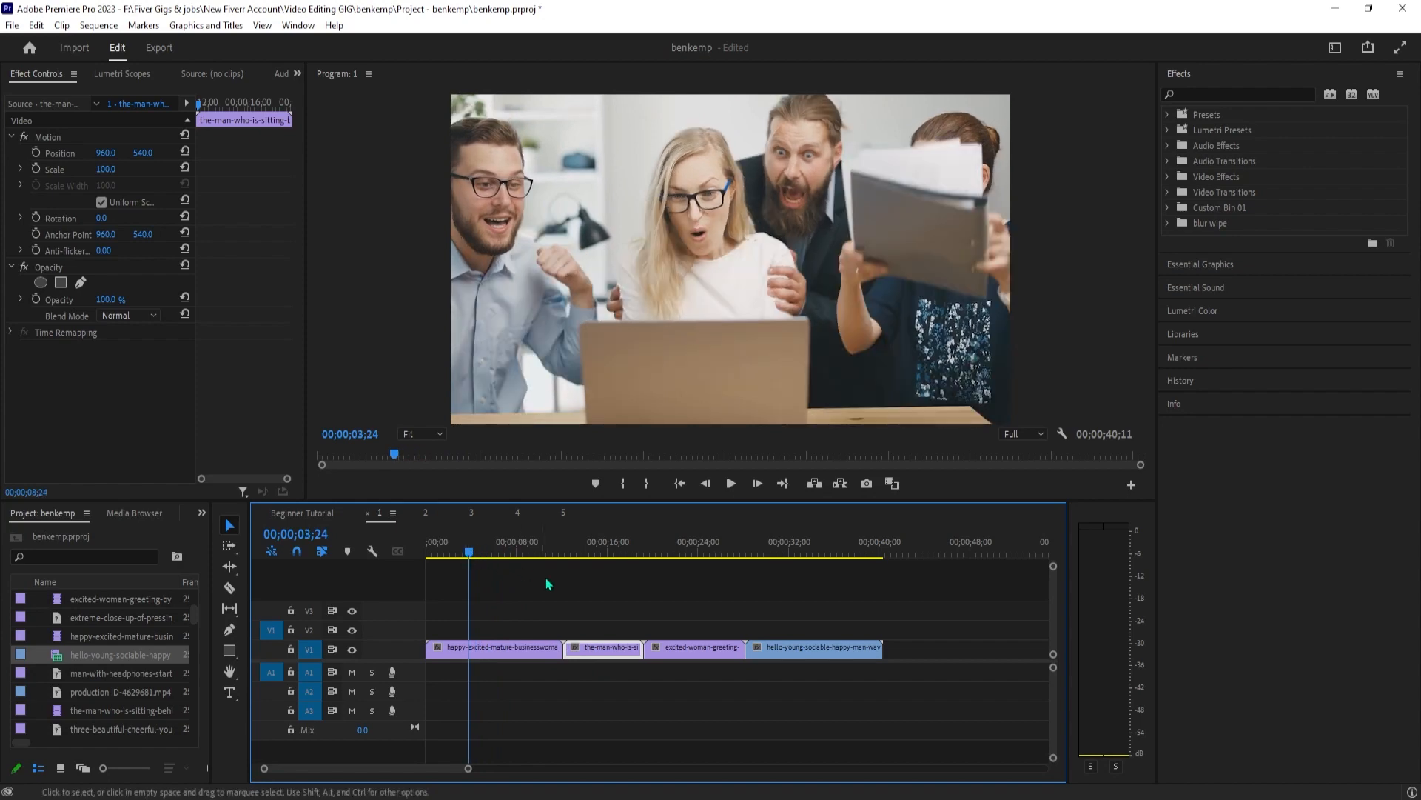
{"action": "key", "text": "space"}
{"action": "key", "text": "space"}
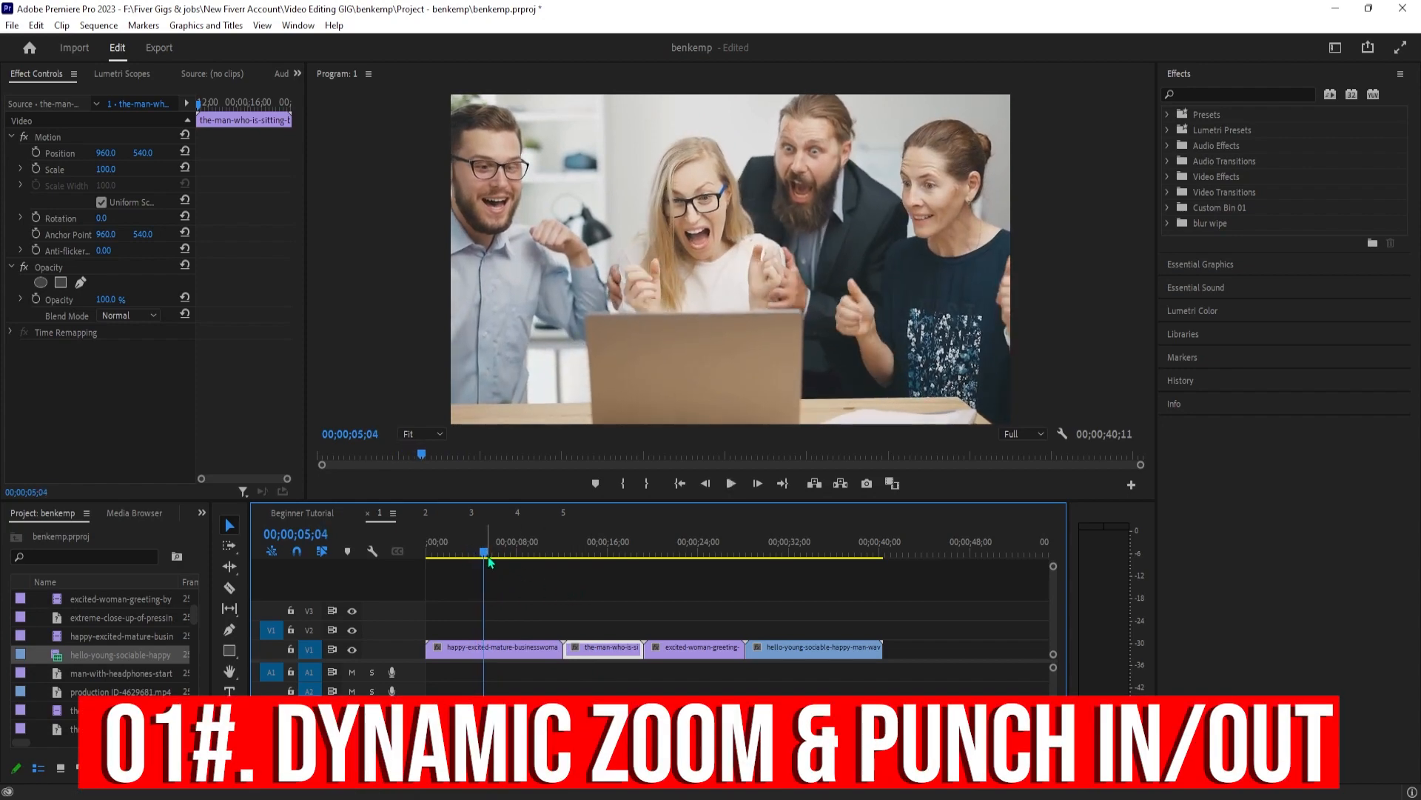
{"action": "left_click_drag", "start_coordinate": [460, 568], "coordinate": [448, 571]}
Select the first timeline clip, widen its effect settings, and start Scale keyframing at 100 at 00;00;00;00
{"action": "left_click", "coordinate": [476, 650]}
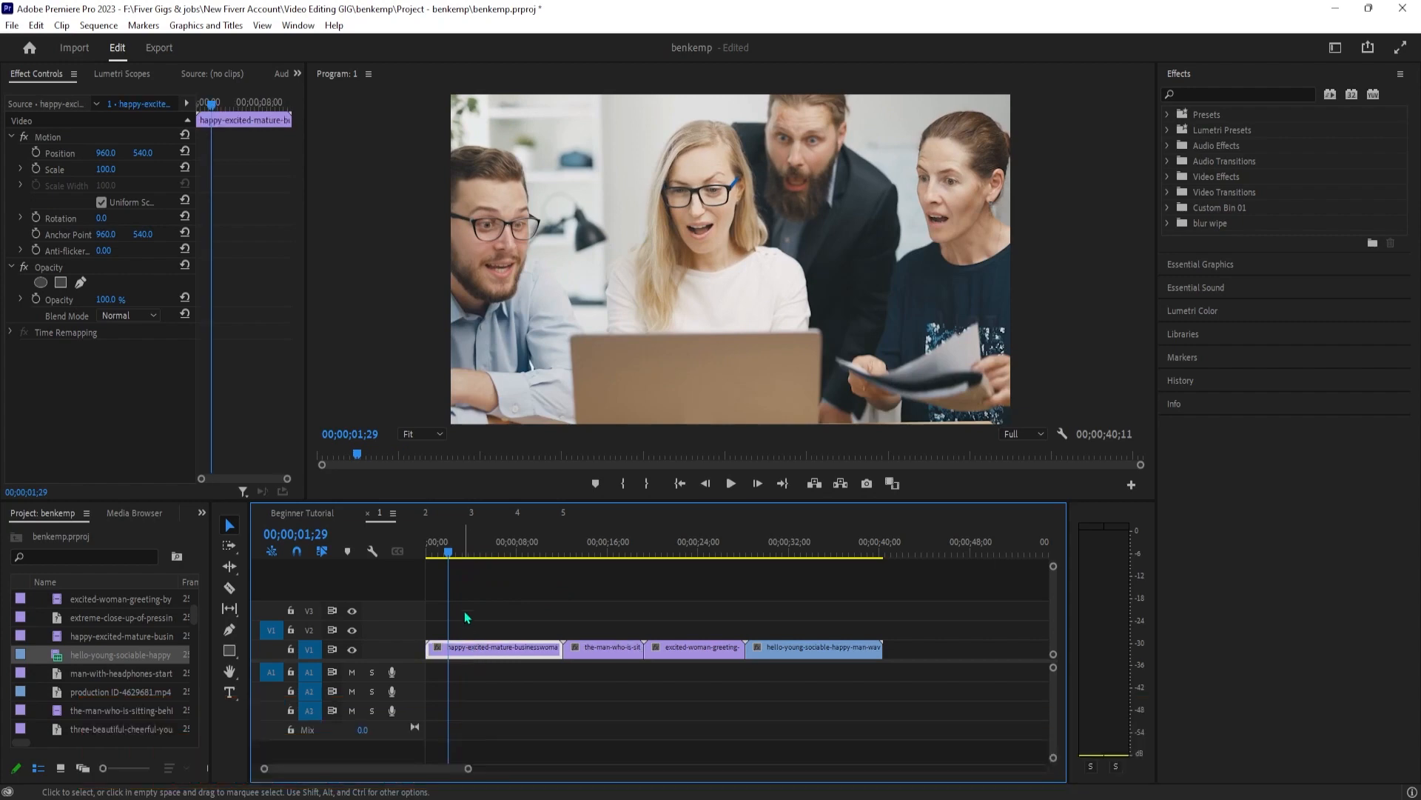
{"action": "left_click_drag", "start_coordinate": [307, 233], "coordinate": [358, 236]}
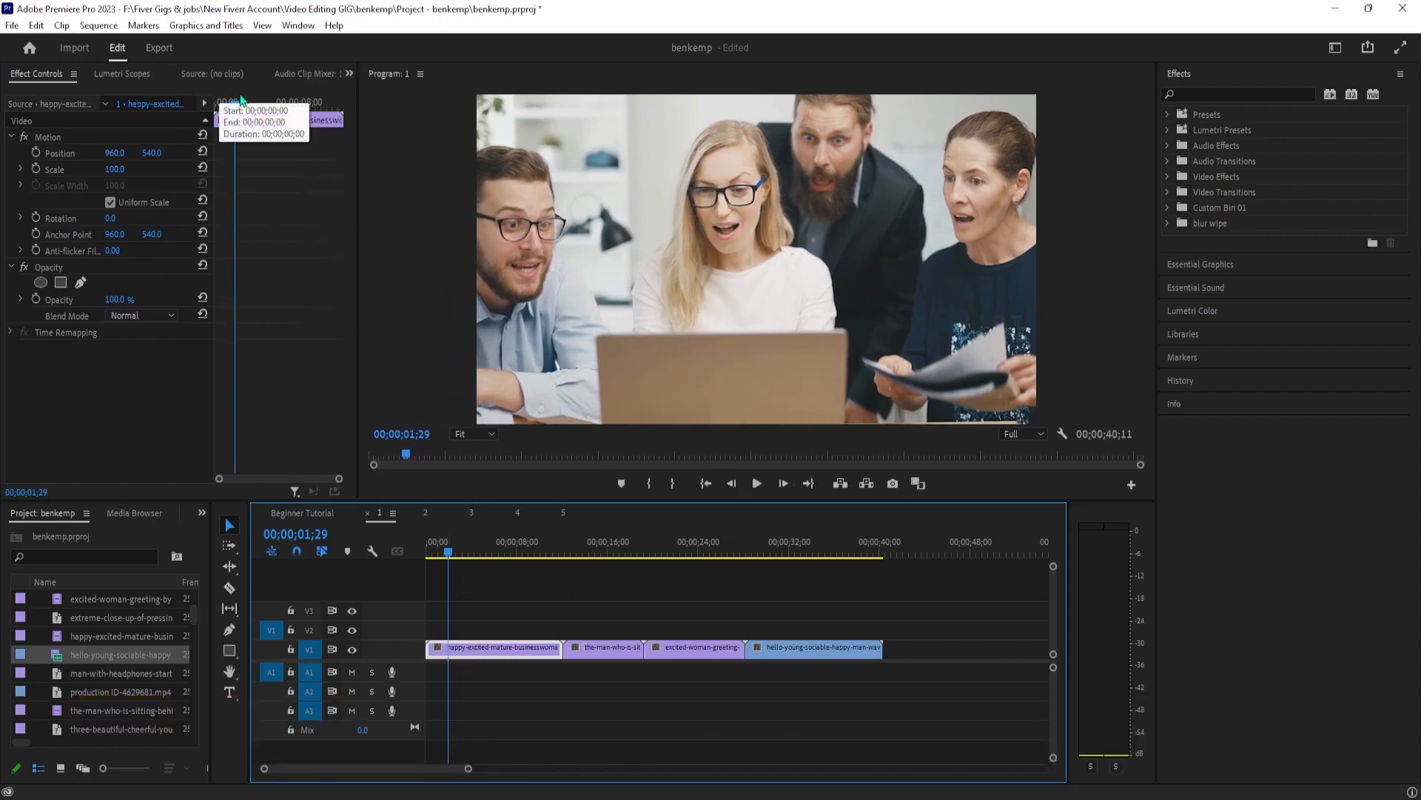
{"action": "left_click", "coordinate": [211, 119]}
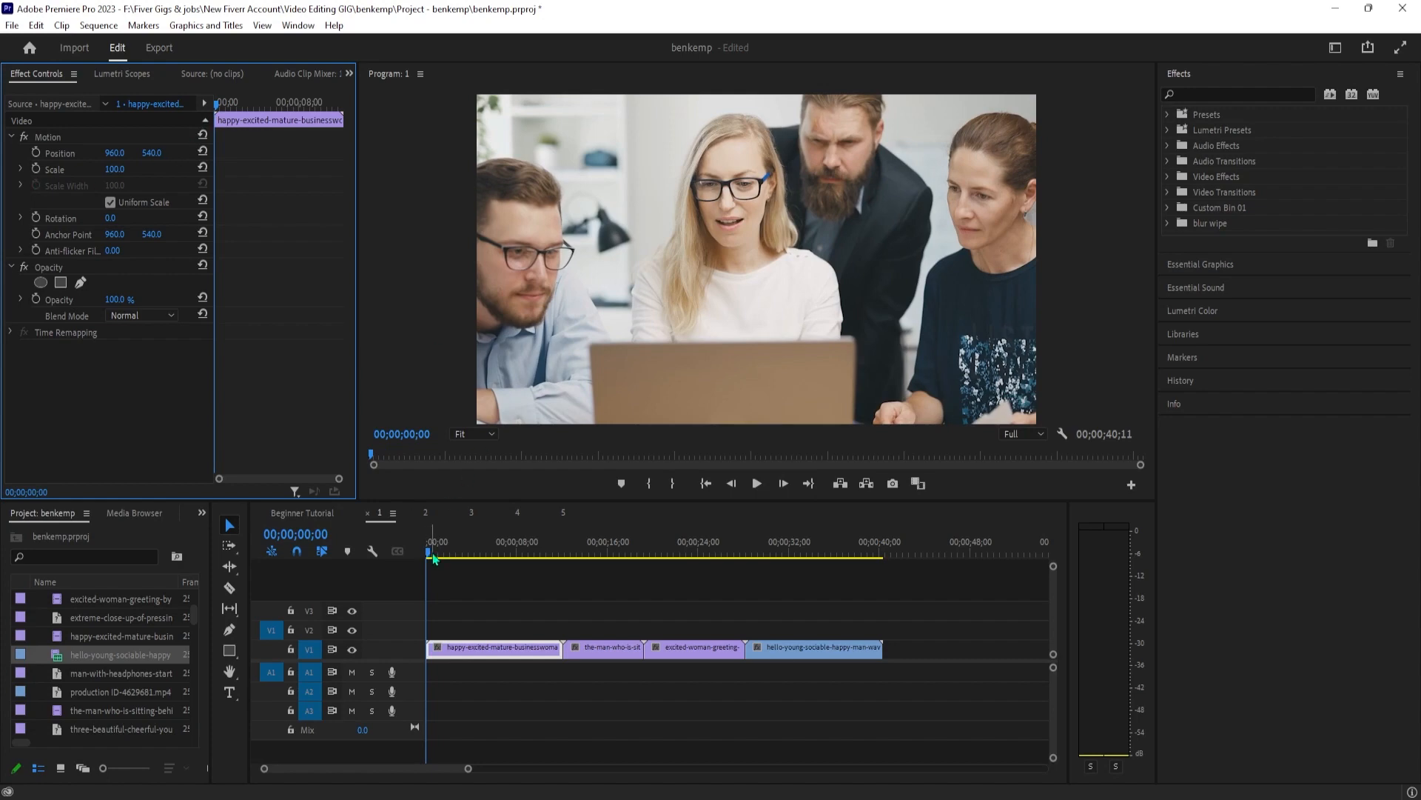
Add a second Scale keyframe of 130 to the first clip at 00;00;06;17
{"action": "left_click_drag", "start_coordinate": [228, 124], "coordinate": [285, 121]}
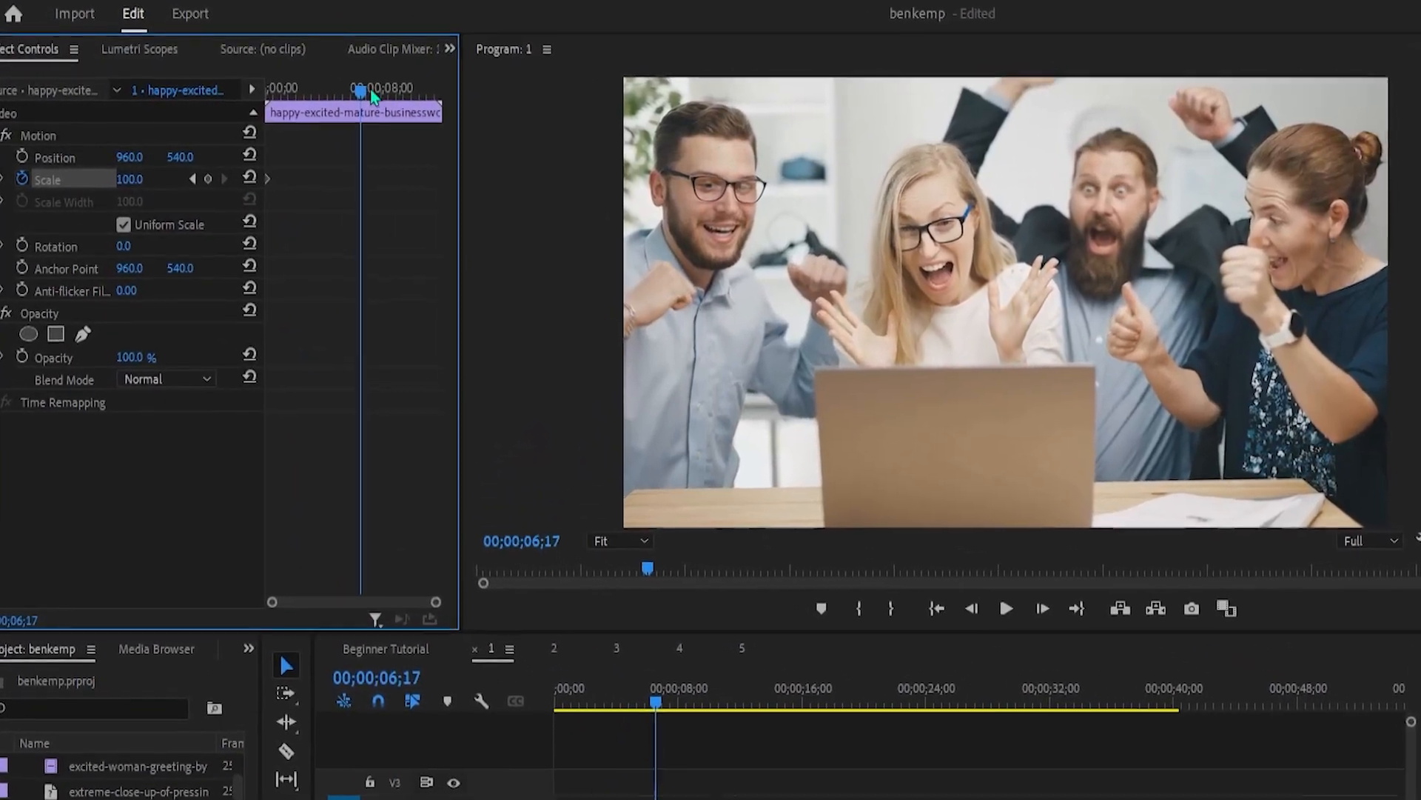
{"action": "left_click_drag", "start_coordinate": [372, 94], "coordinate": [379, 96]}
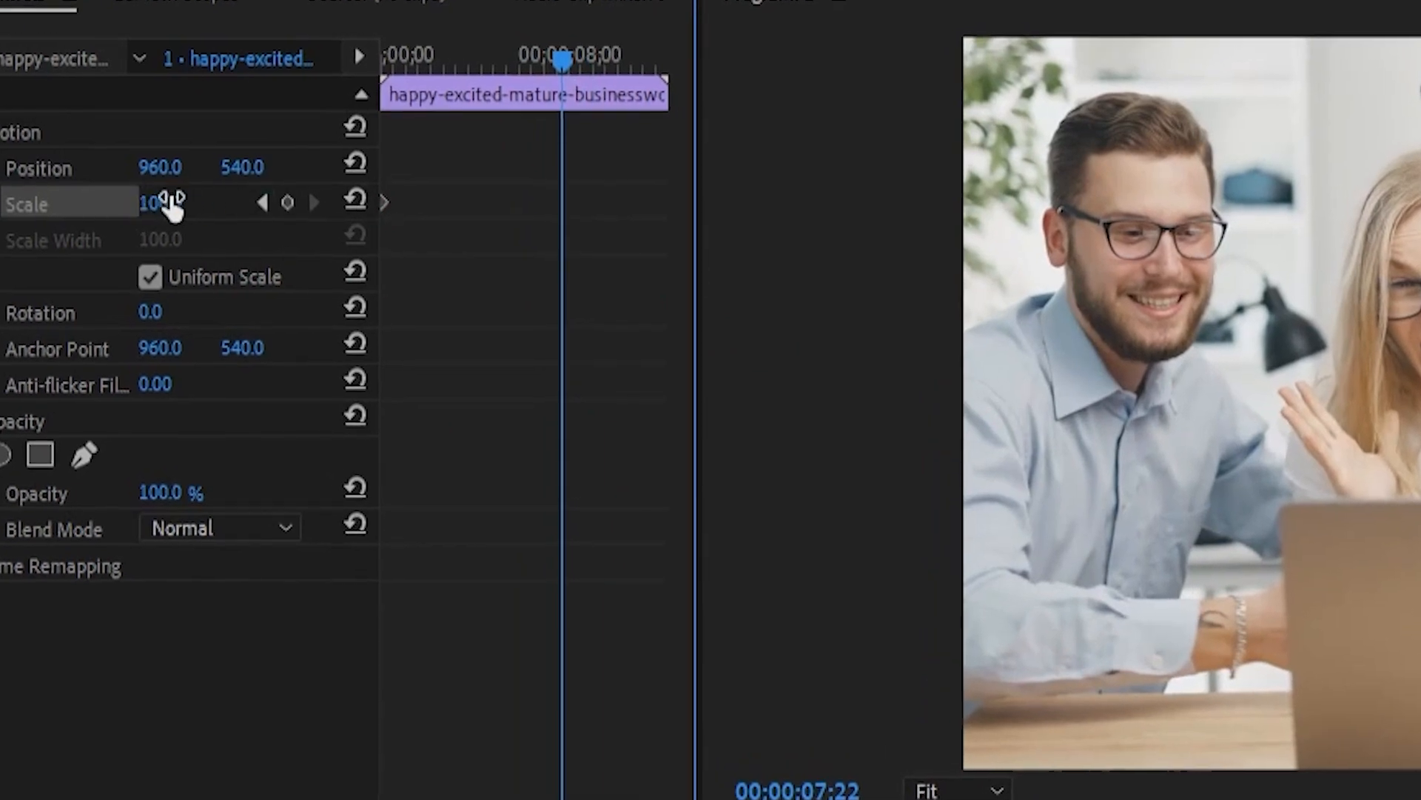
{"action": "left_click_drag", "start_coordinate": [537, 61], "coordinate": [535, 105]}
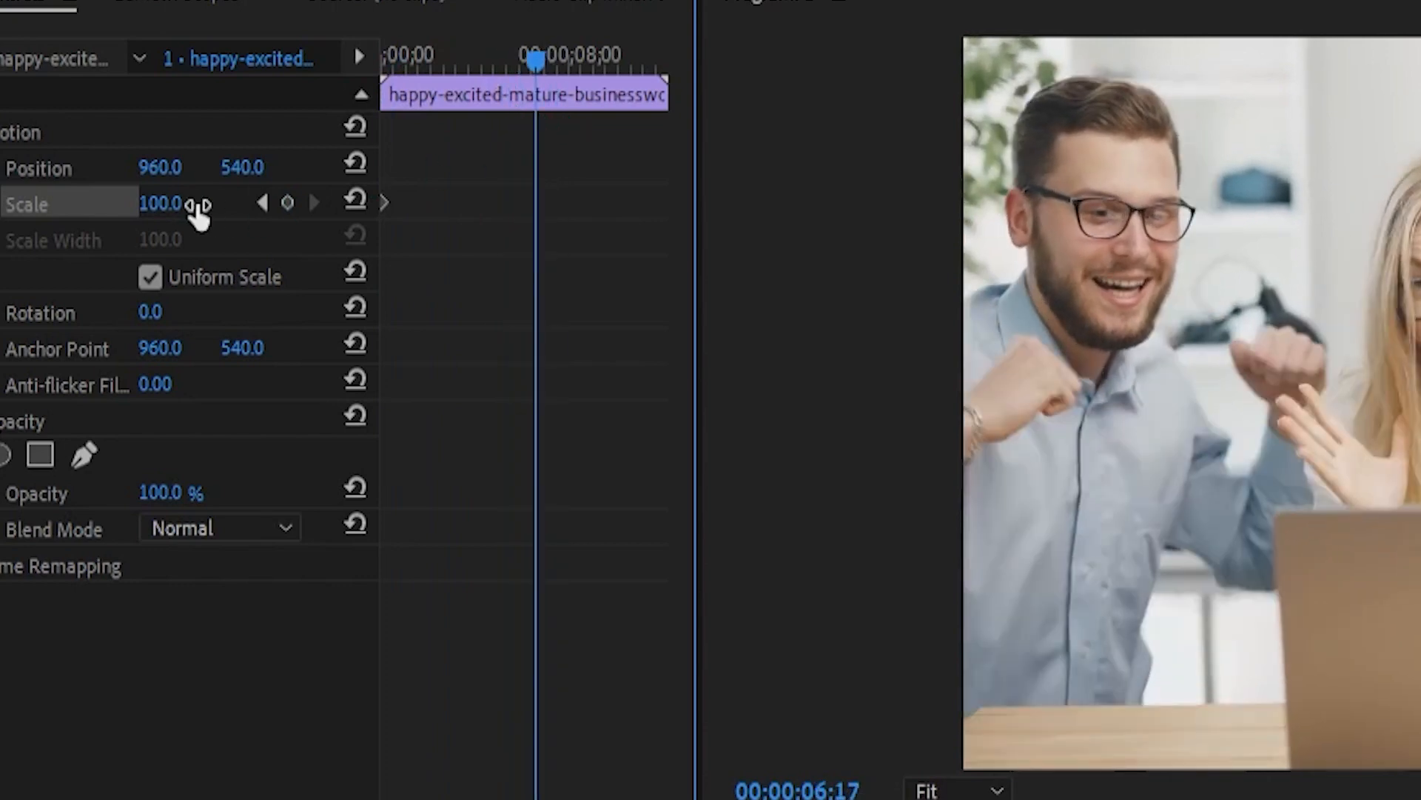
{"action": "left_click_drag", "start_coordinate": [160, 203], "coordinate": [181, 203]}
{"action": "left_click", "coordinate": [184, 196]}
{"action": "type", "text": "130"}
{"action": "key", "text": "Return"}
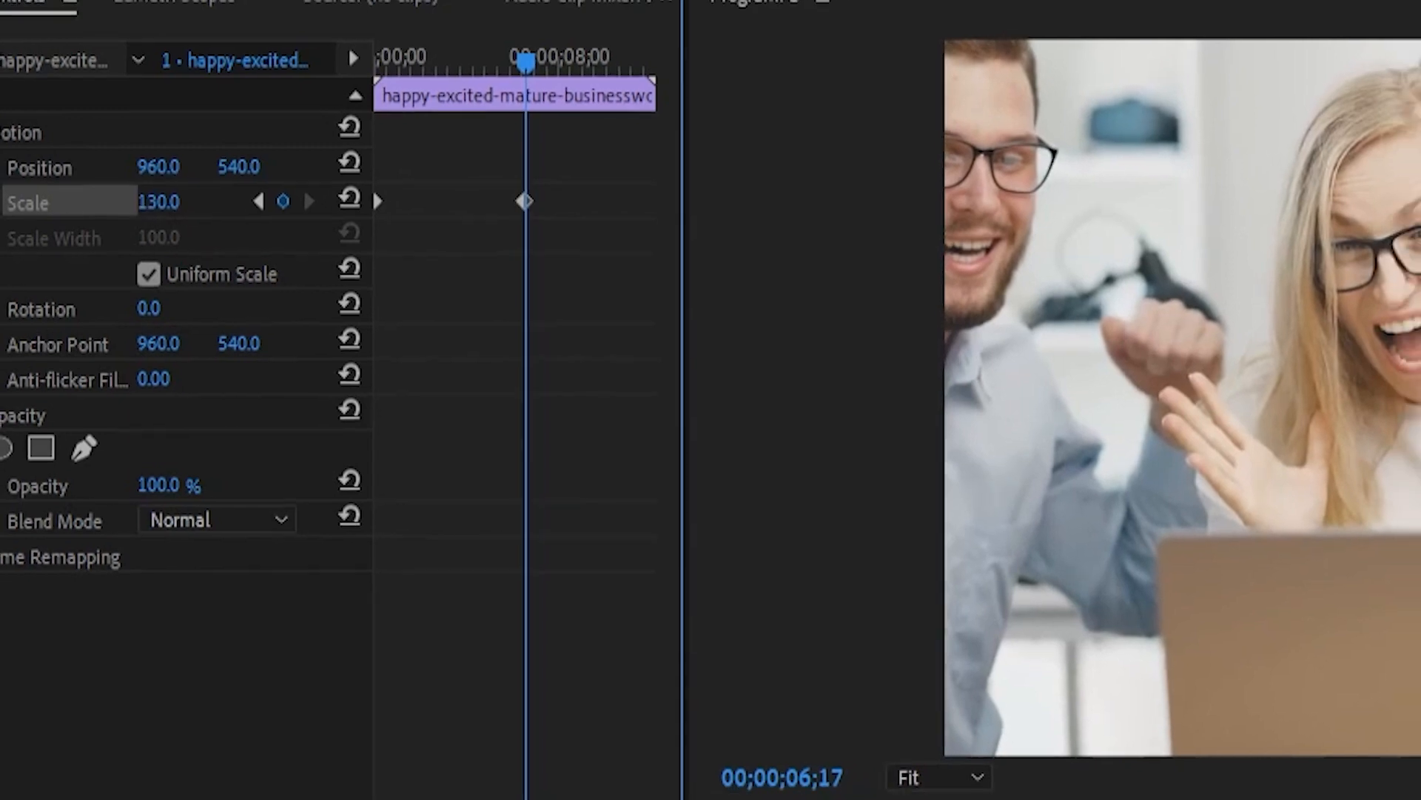
Play back the first clip's zoom-in and return the playhead to the start of the sequence
{"action": "key", "text": "space"}
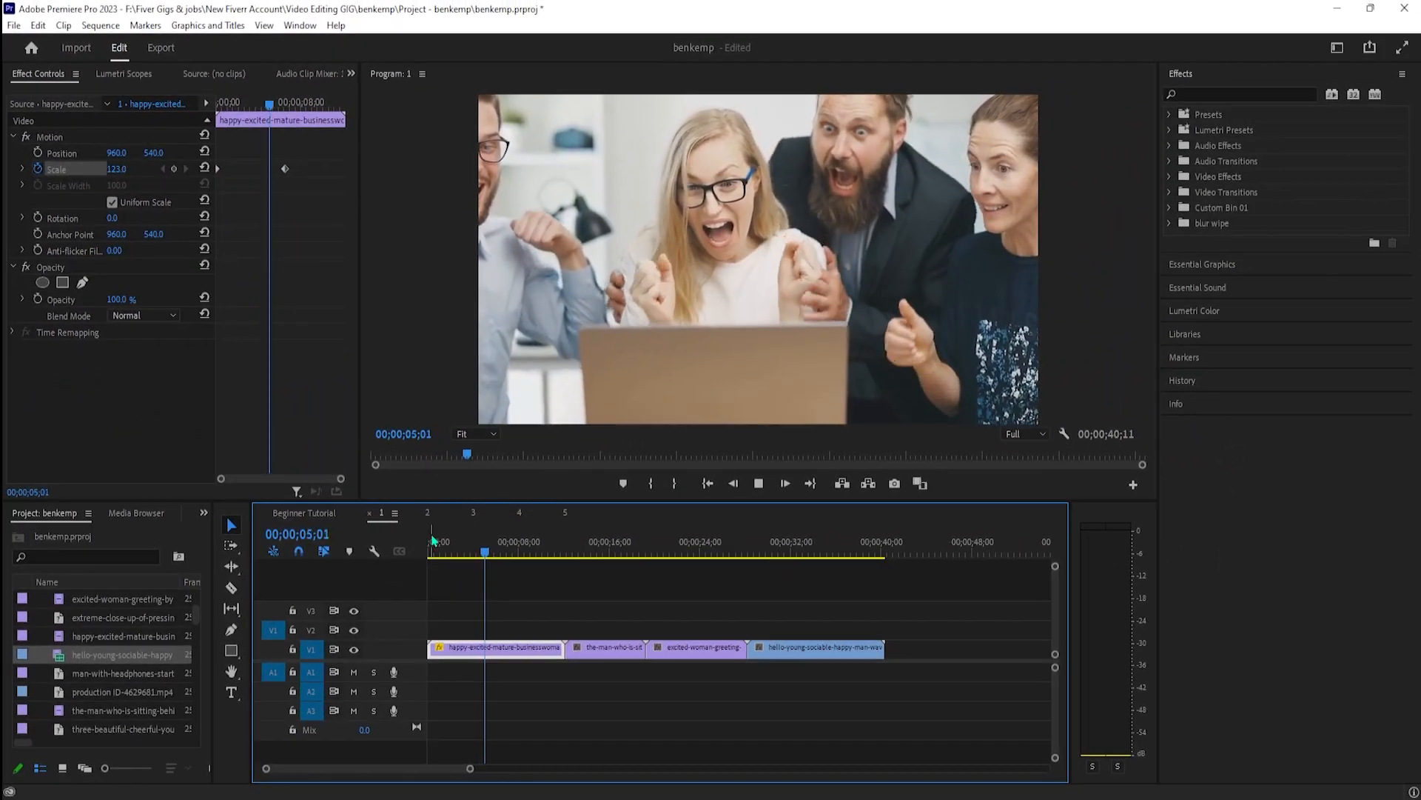
{"action": "key", "text": "space"}
{"action": "key", "text": "Home"}
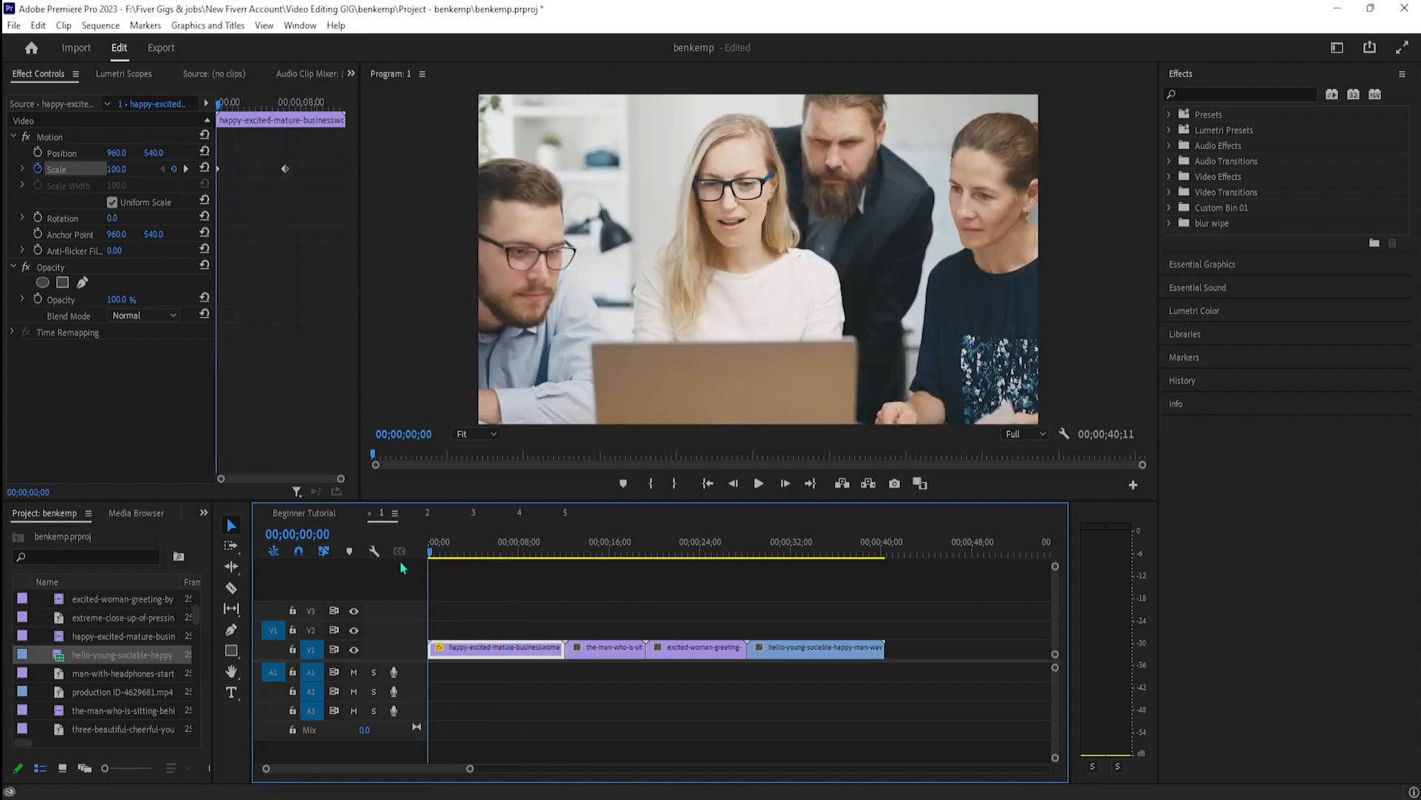
Speed up the first clip's zoom by moving its second Scale keyframe earlier to about 00;00;04;00, and preview it
{"action": "left_click", "coordinate": [285, 169]}
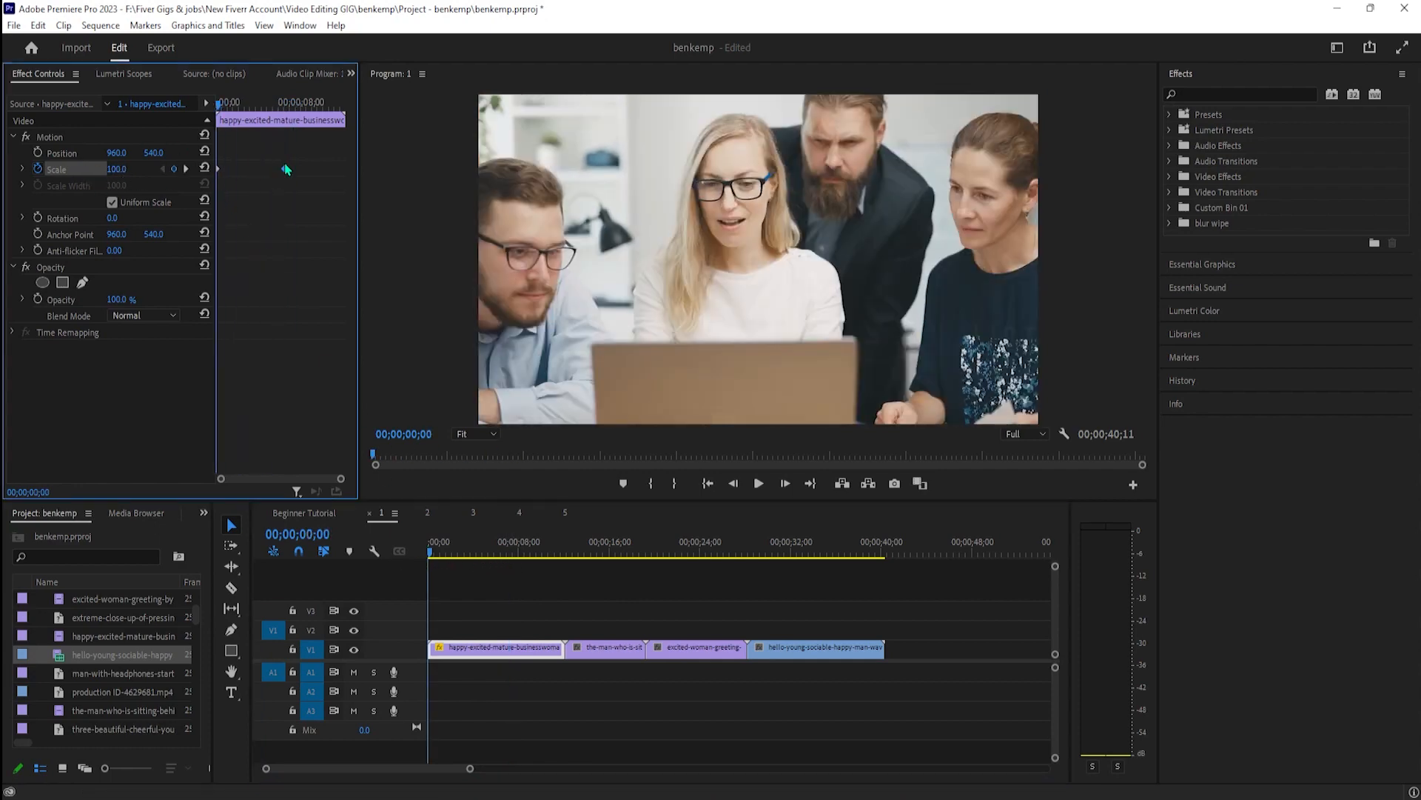
{"action": "left_click", "coordinate": [186, 170]}
{"action": "left_click_drag", "start_coordinate": [283, 123], "coordinate": [214, 110]}
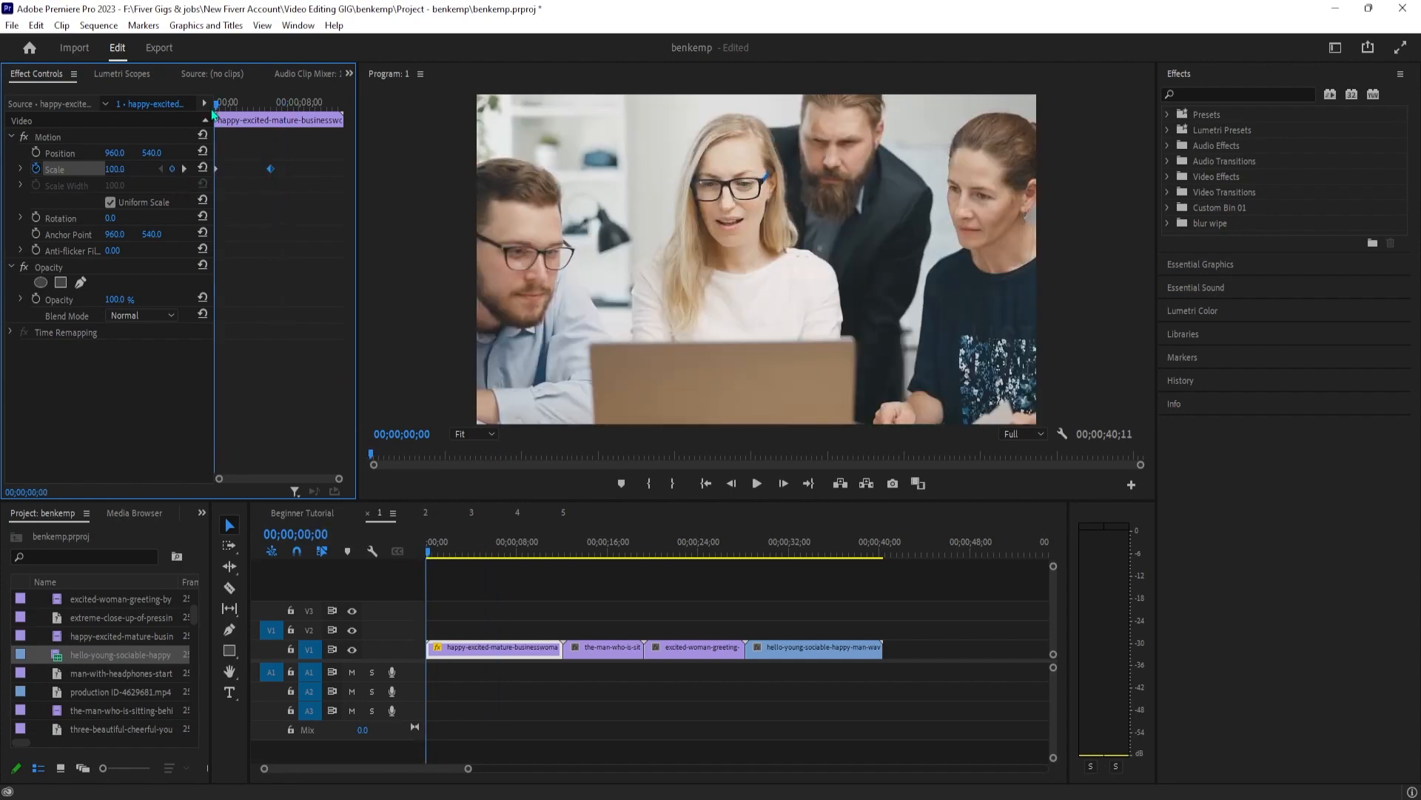
{"action": "key", "text": "space"}
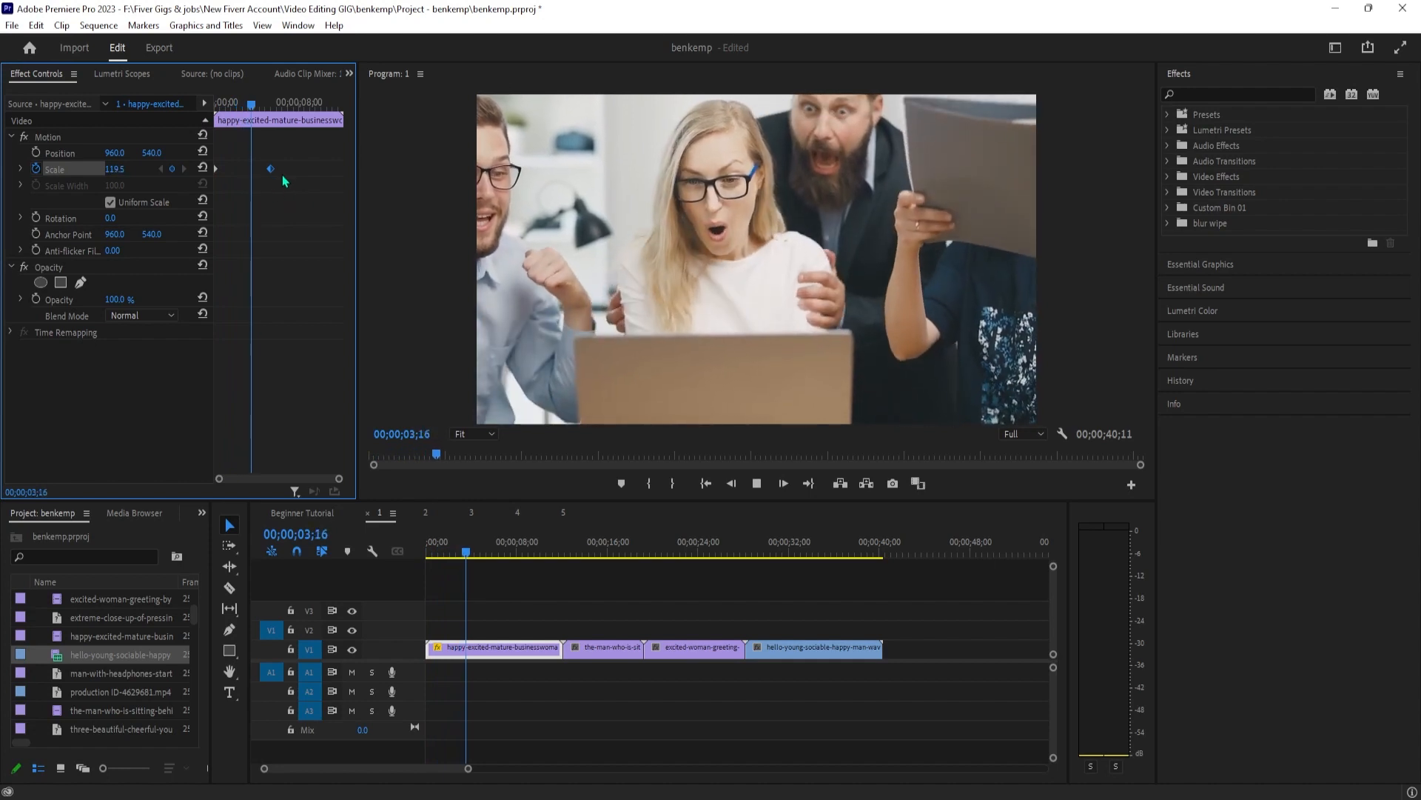
{"action": "key", "text": "space"}
{"action": "left_click_drag", "start_coordinate": [271, 169], "coordinate": [256, 169]}
{"action": "left_click", "coordinate": [239, 106]}
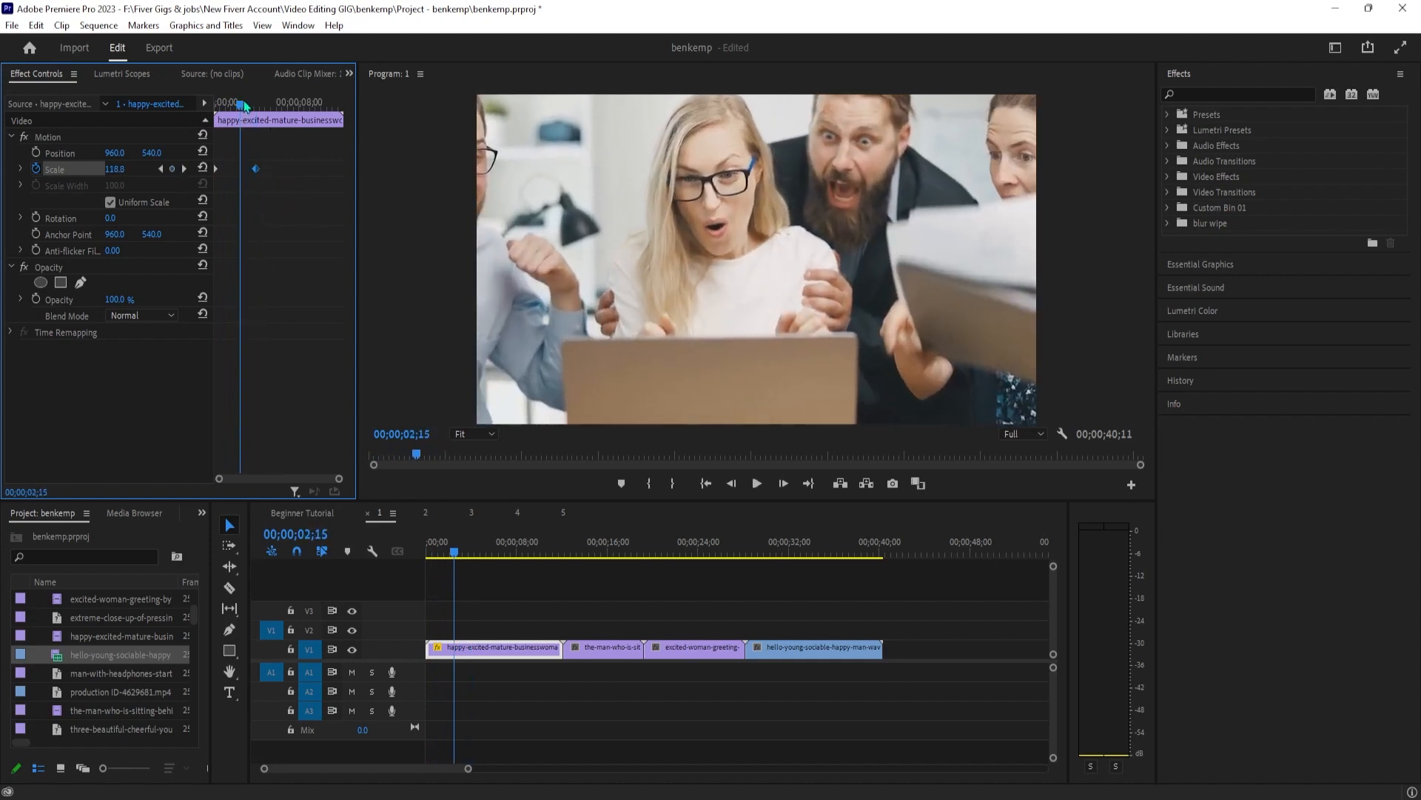
{"action": "key", "text": "space"}
{"action": "key", "text": "space"}
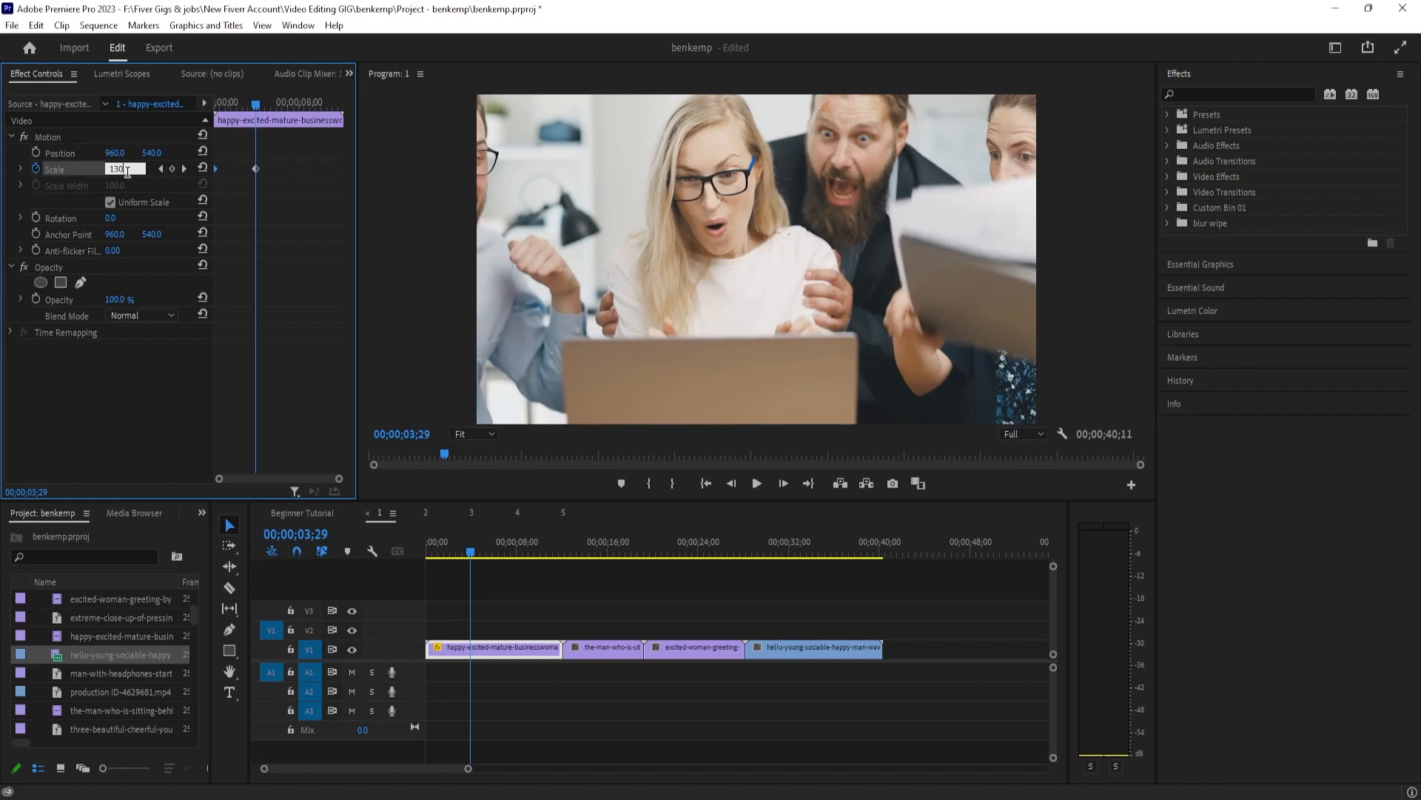
Try to reverse the zoom by editing Scale at the first keyframe and entering 100 at the second, and preview it
{"action": "left_click_drag", "start_coordinate": [253, 105], "coordinate": [205, 118]}
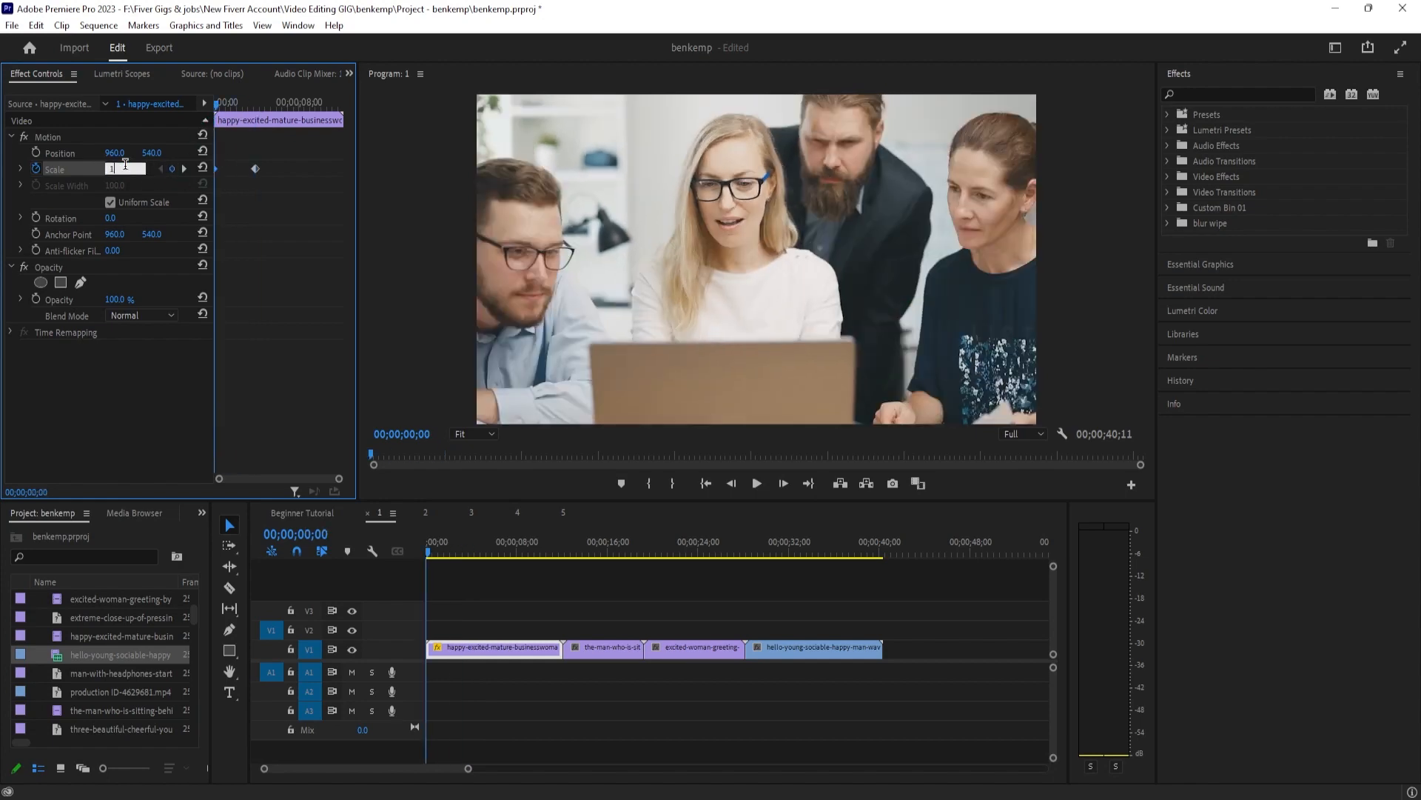
{"action": "left_click", "coordinate": [185, 172]}
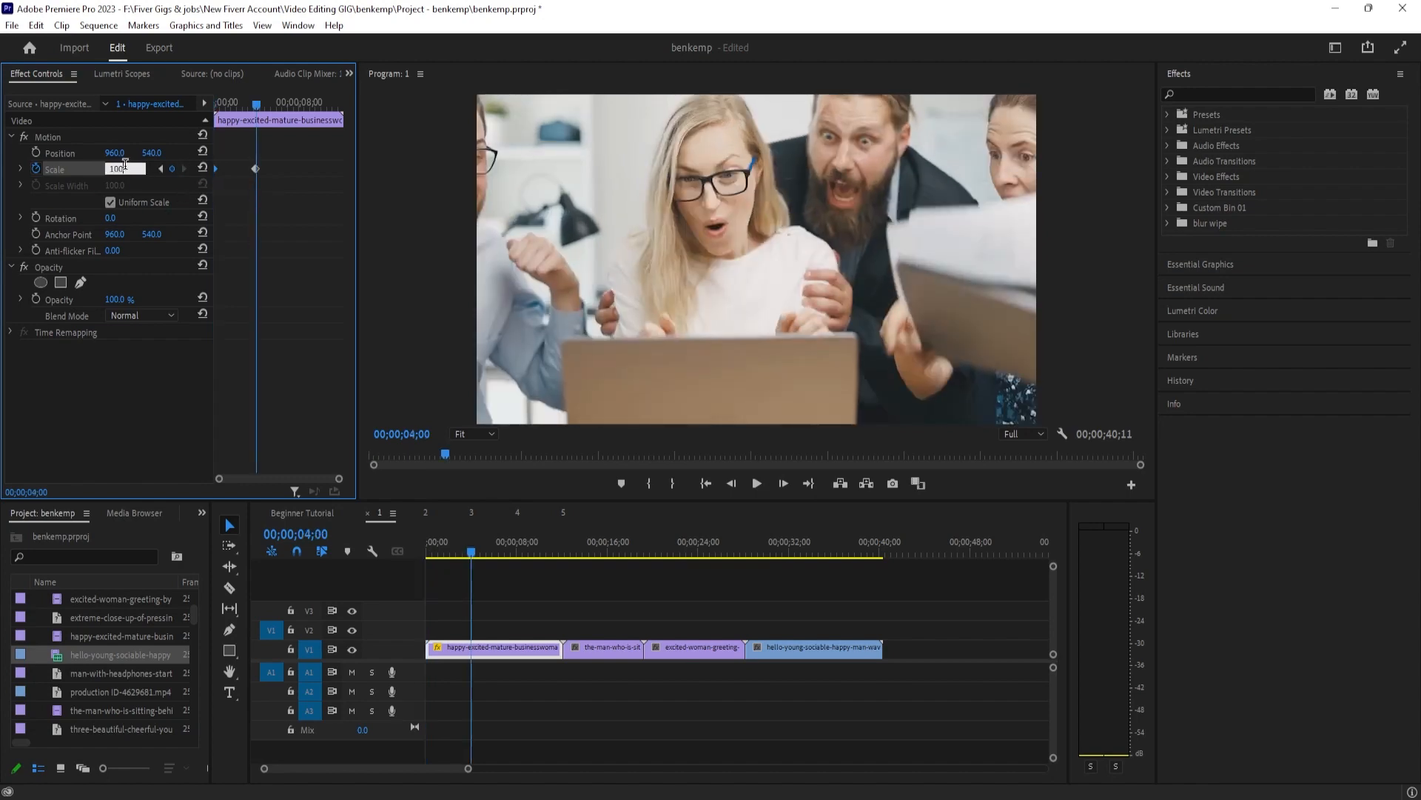
{"action": "key", "text": "Return"}
{"action": "left_click_drag", "start_coordinate": [256, 104], "coordinate": [181, 121]}
{"action": "key", "text": "space"}
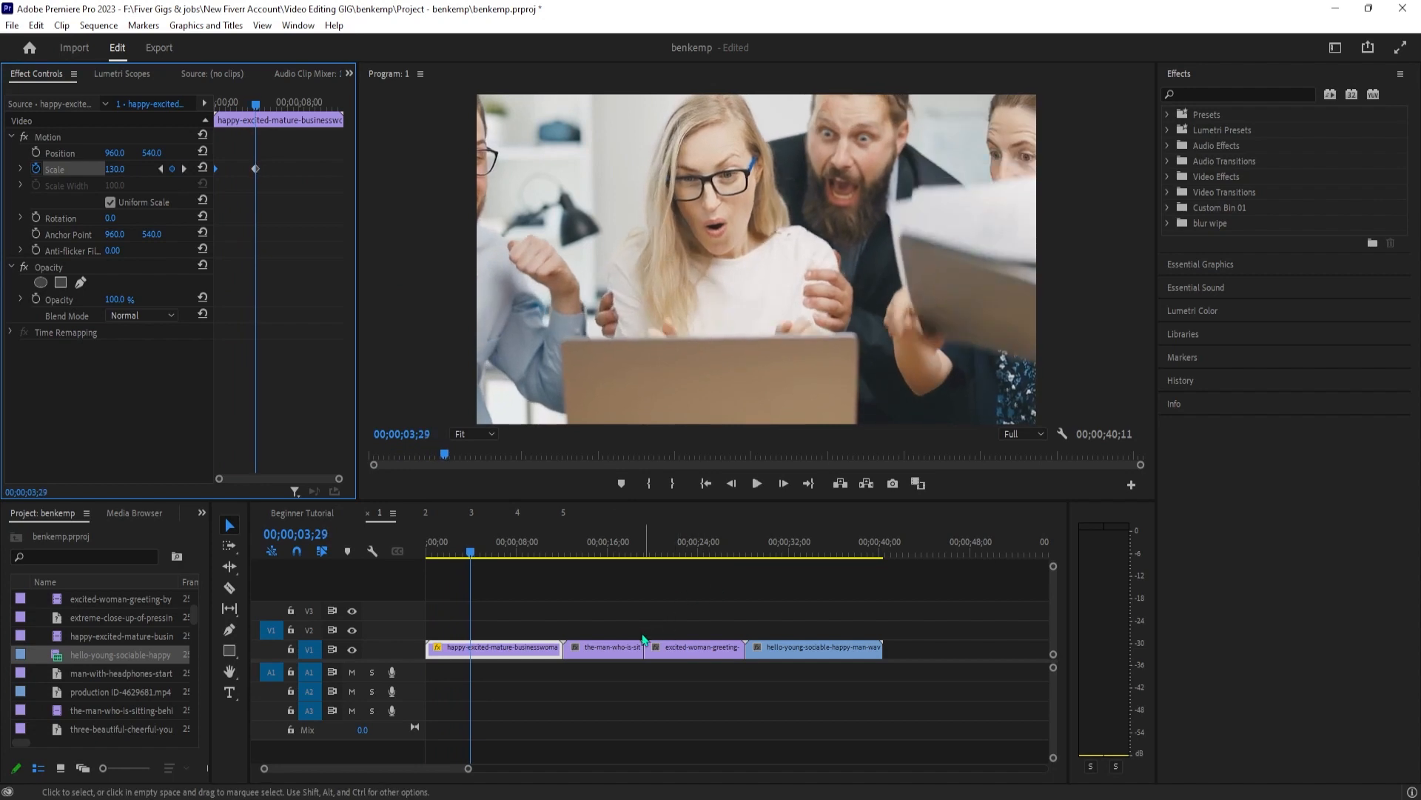
Split the second timeline clip, the man at the laptop, into four segments with the Razor tool
{"action": "left_click", "coordinate": [601, 655]}
{"action": "left_click", "coordinate": [583, 652]}
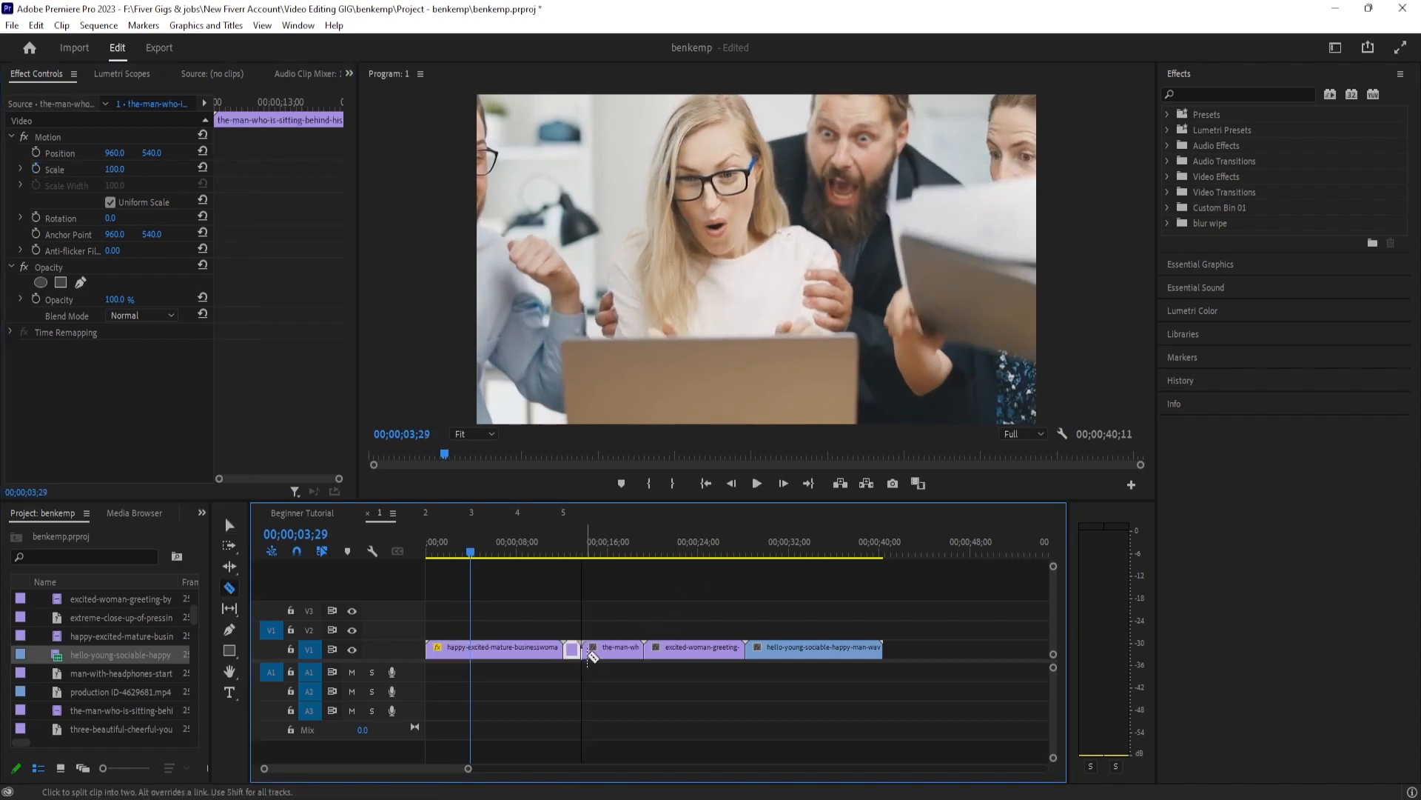
{"action": "key", "text": "v"}
{"action": "double_click", "coordinate": [597, 657]}
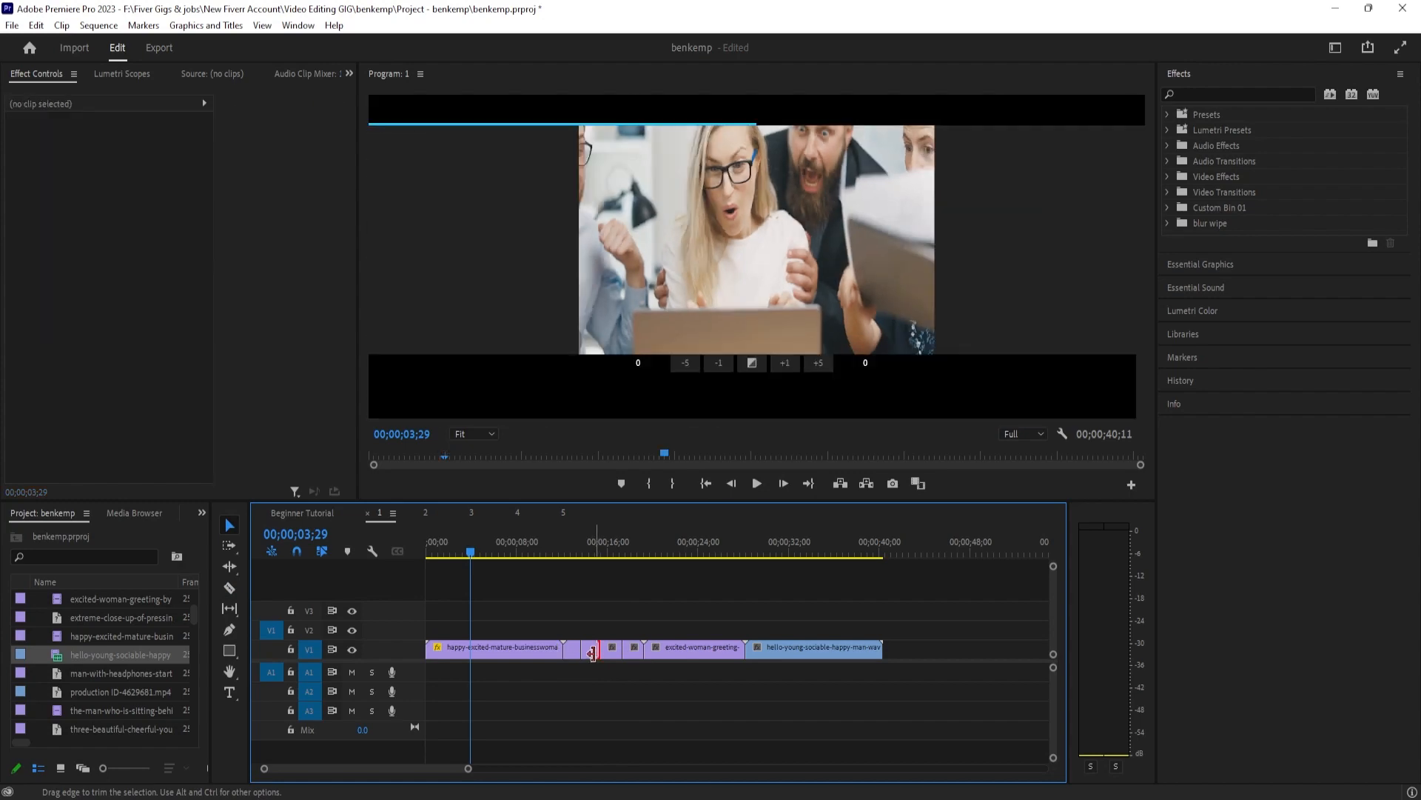
Punch in on the second segment of the split clip by setting its Scale to 130
{"action": "left_click", "coordinate": [593, 554]}
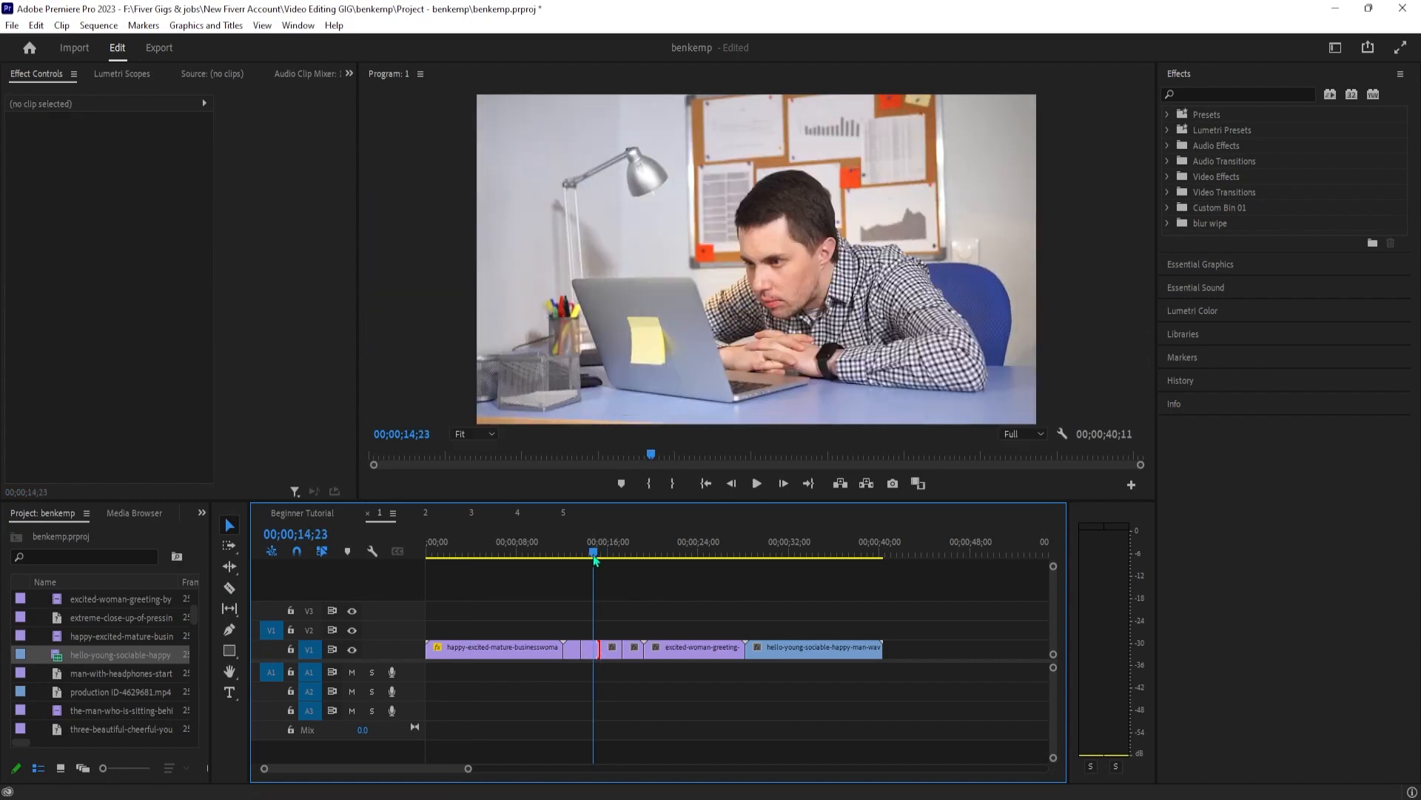
{"action": "left_click", "coordinate": [592, 644]}
{"action": "left_click", "coordinate": [117, 169]}
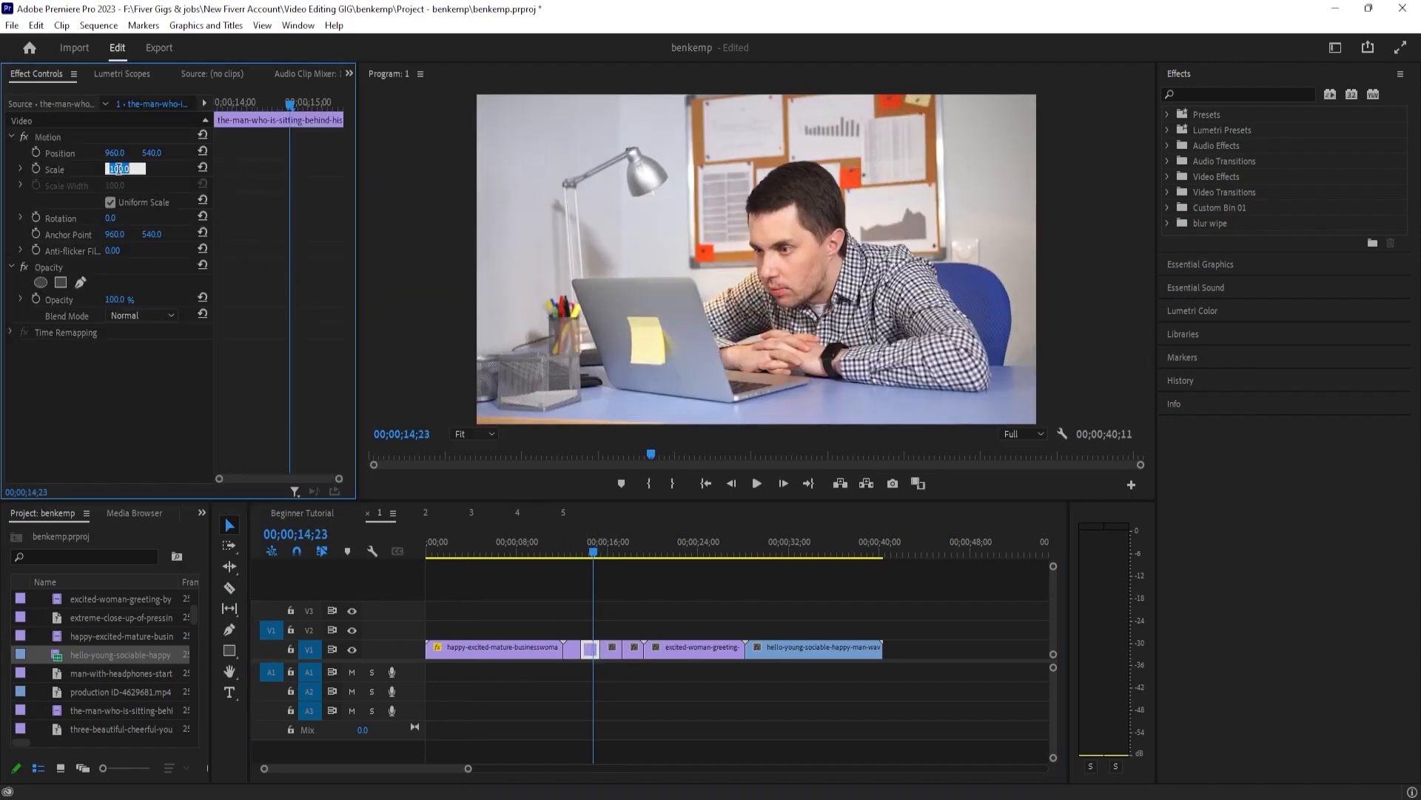
{"action": "type", "text": "130"}
{"action": "key", "text": "Return"}
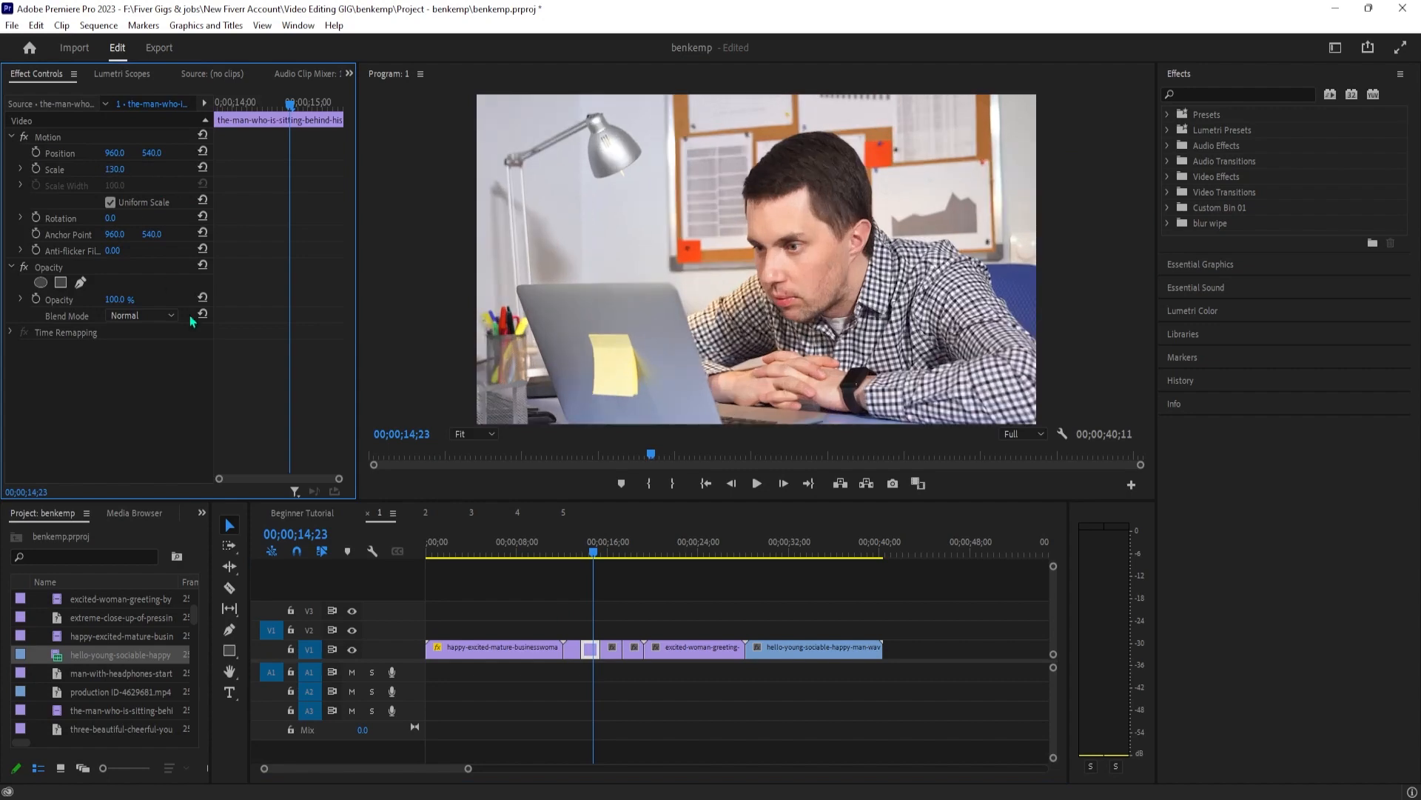
Play back the cuts into and out of the second segment to check the punch-in and punch-out
{"action": "left_click", "coordinate": [575, 554]}
{"action": "key", "text": "space"}
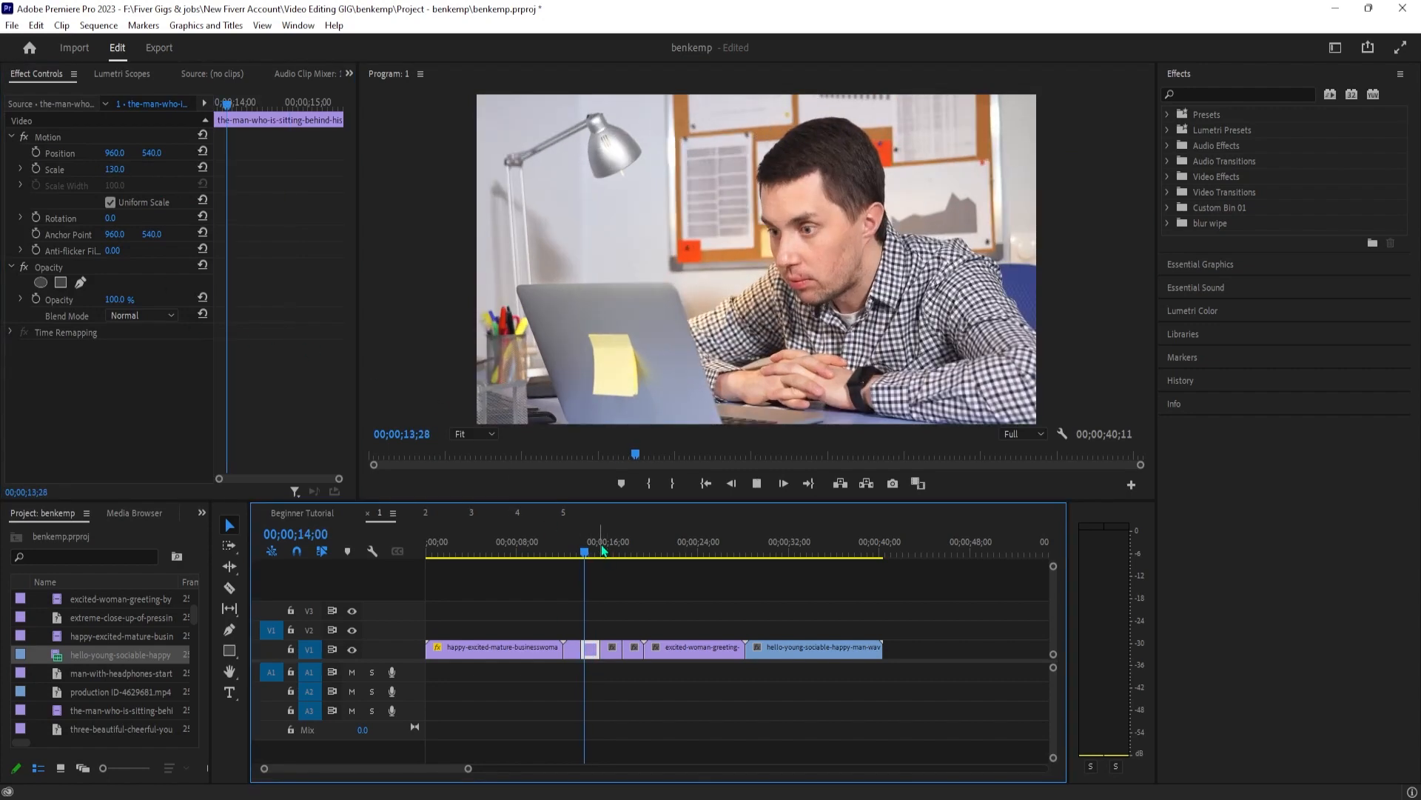
{"action": "key", "text": "space"}
{"action": "key", "text": "Down"}
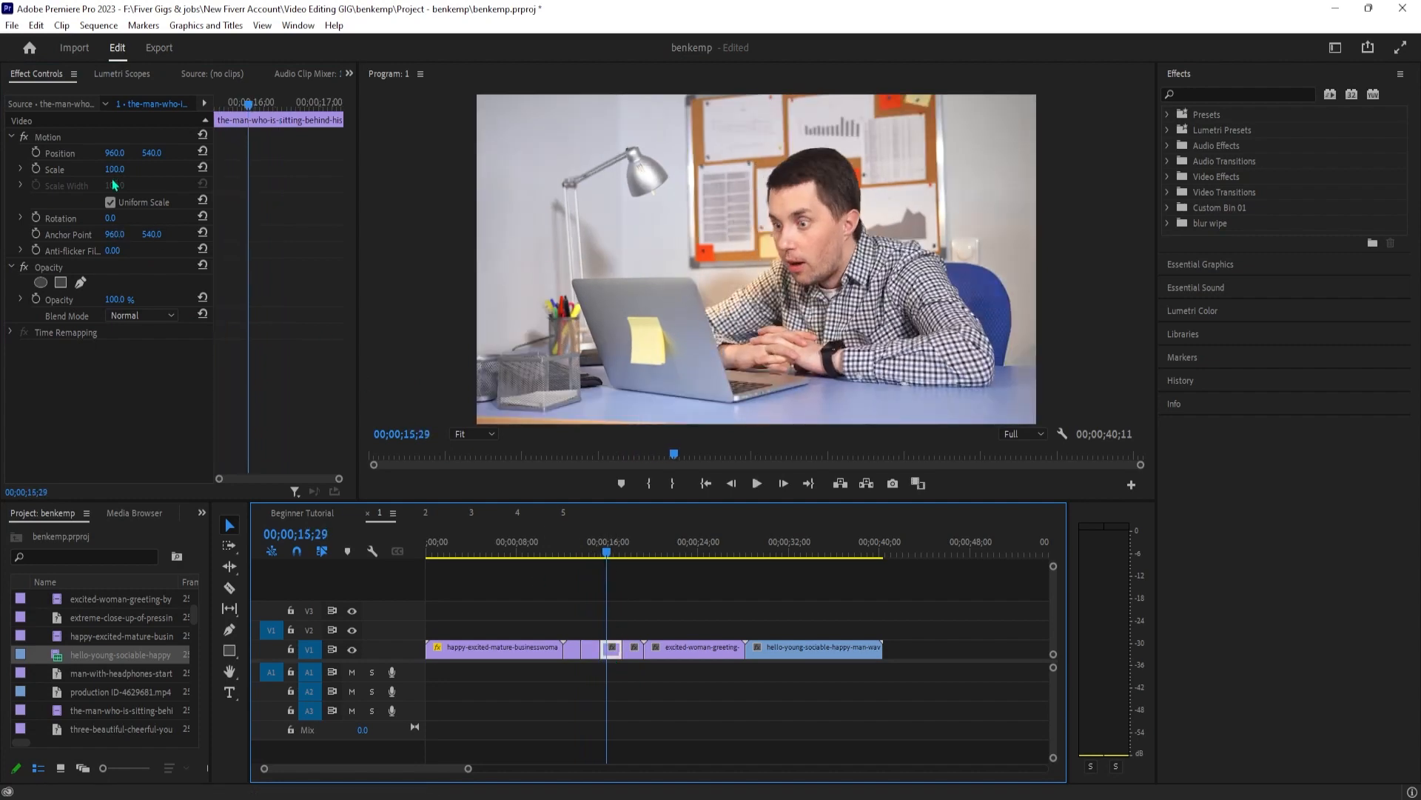
{"action": "left_click", "coordinate": [592, 540]}
{"action": "key", "text": "space"}
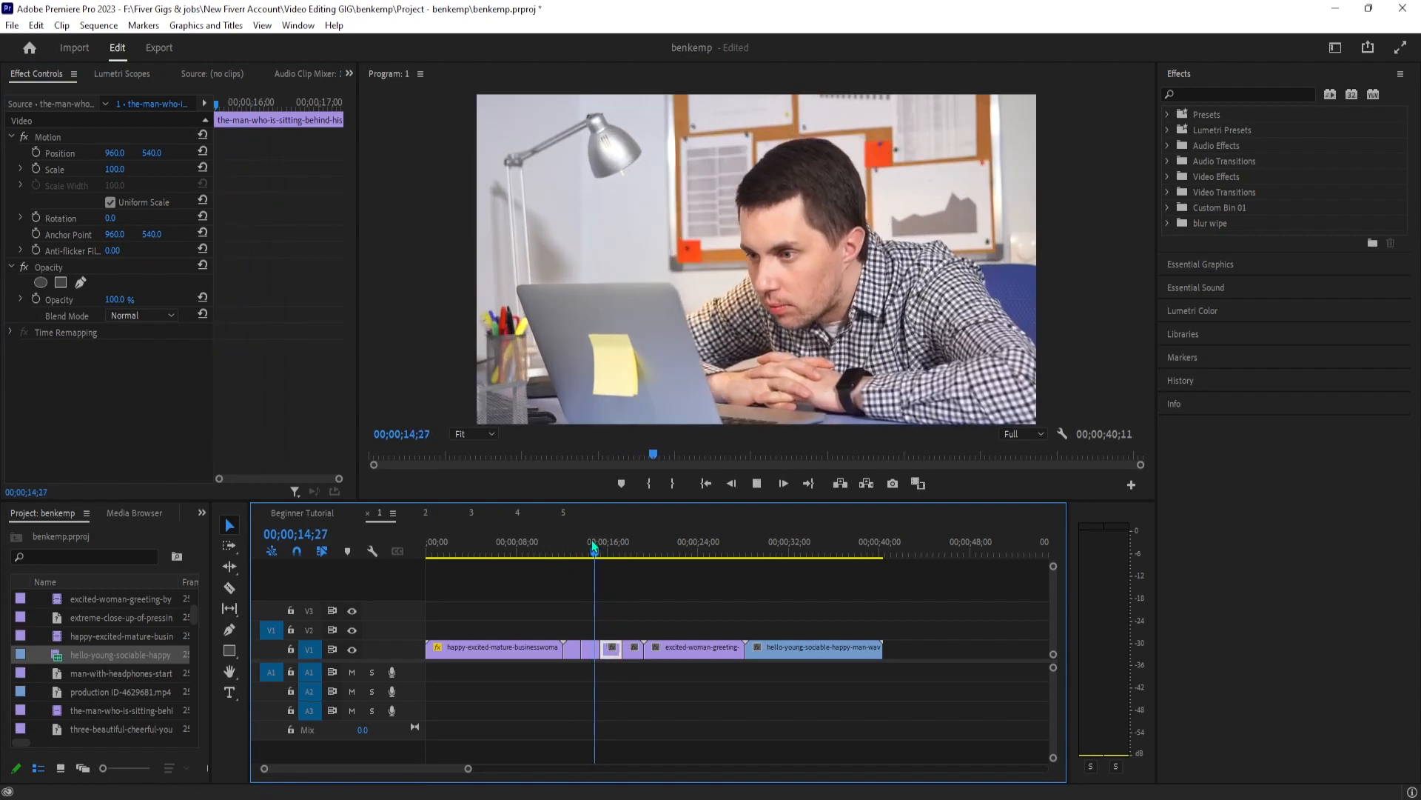
{"action": "key", "text": "space"}
Try a Scale of 95 on the last segment of the split clip, and replace it with 120
{"action": "left_click", "coordinate": [633, 655]}
{"action": "left_click", "coordinate": [123, 168]}
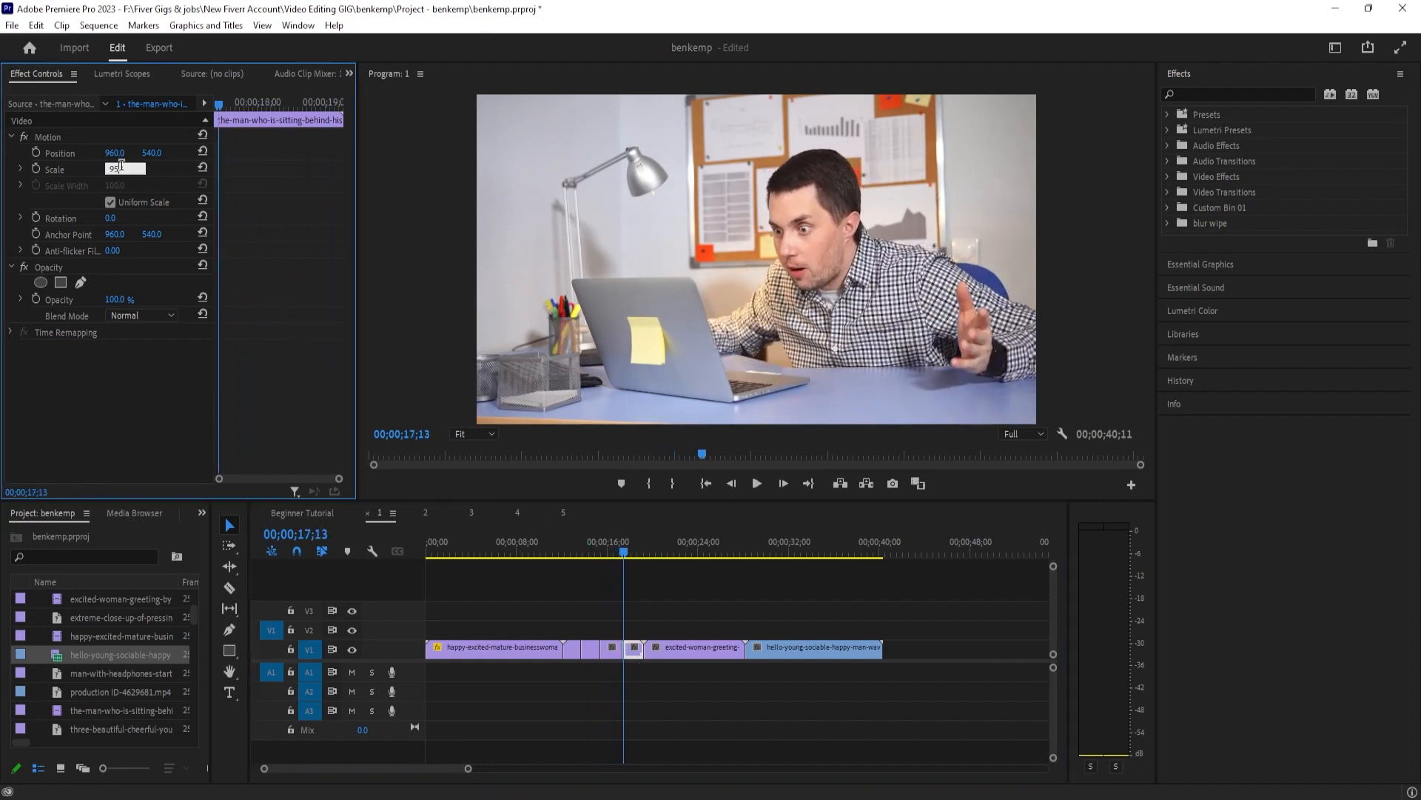
{"action": "key", "text": "Return"}
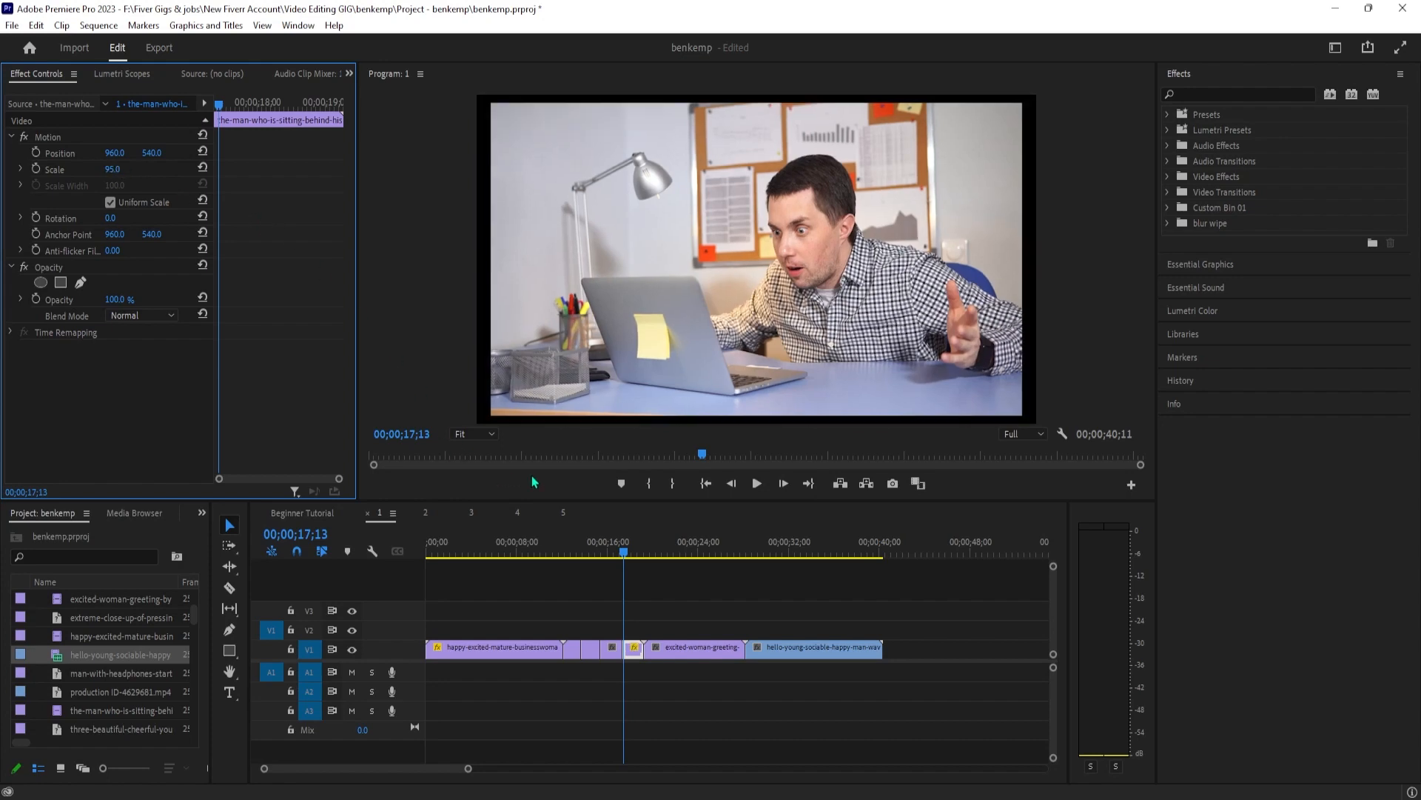
{"action": "type", "text": "120"}
{"action": "key", "text": "Return"}
Play back all four segments of the split clip to review the alternating punch-in and punch-out effect
{"action": "left_click", "coordinate": [596, 540]}
{"action": "key", "text": "space"}
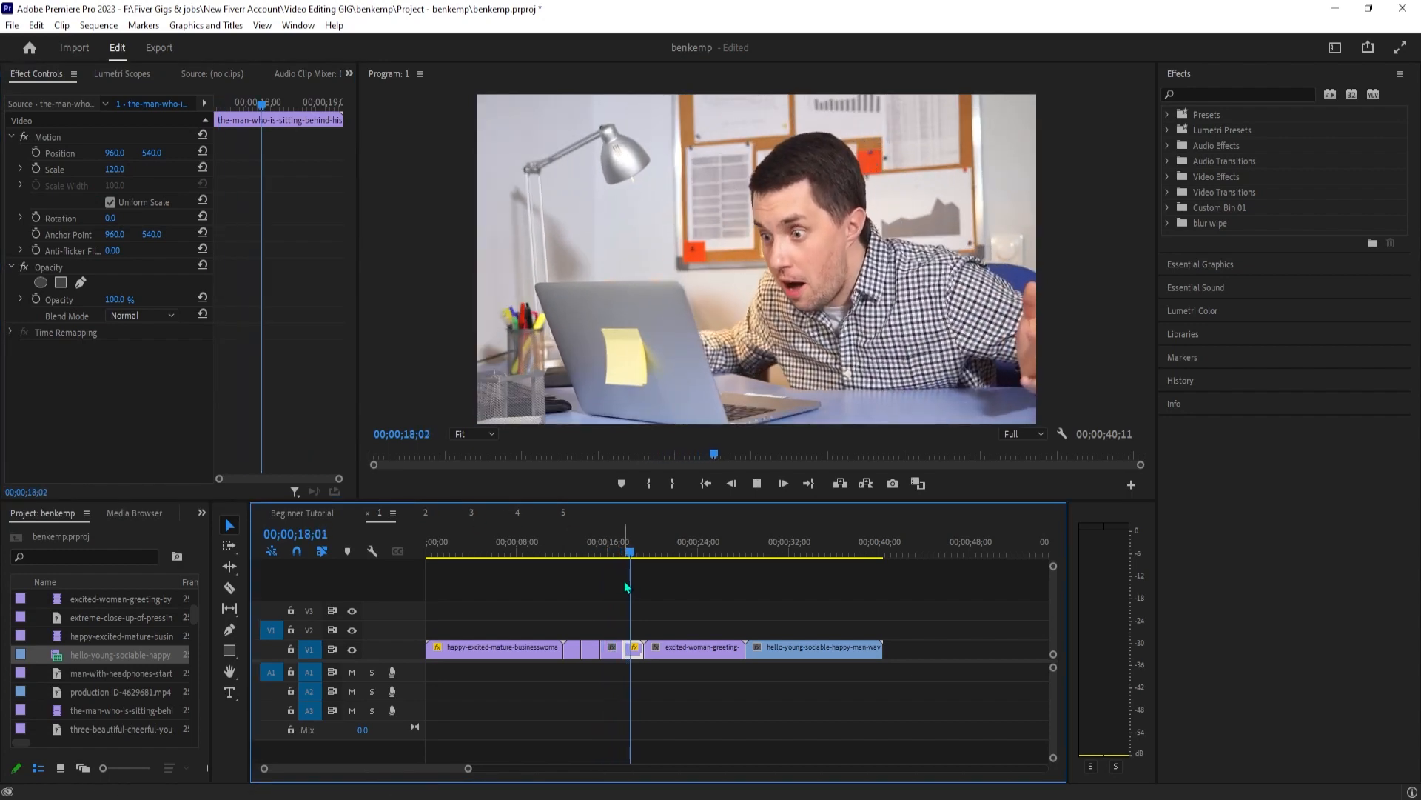
{"action": "key", "text": "space"}
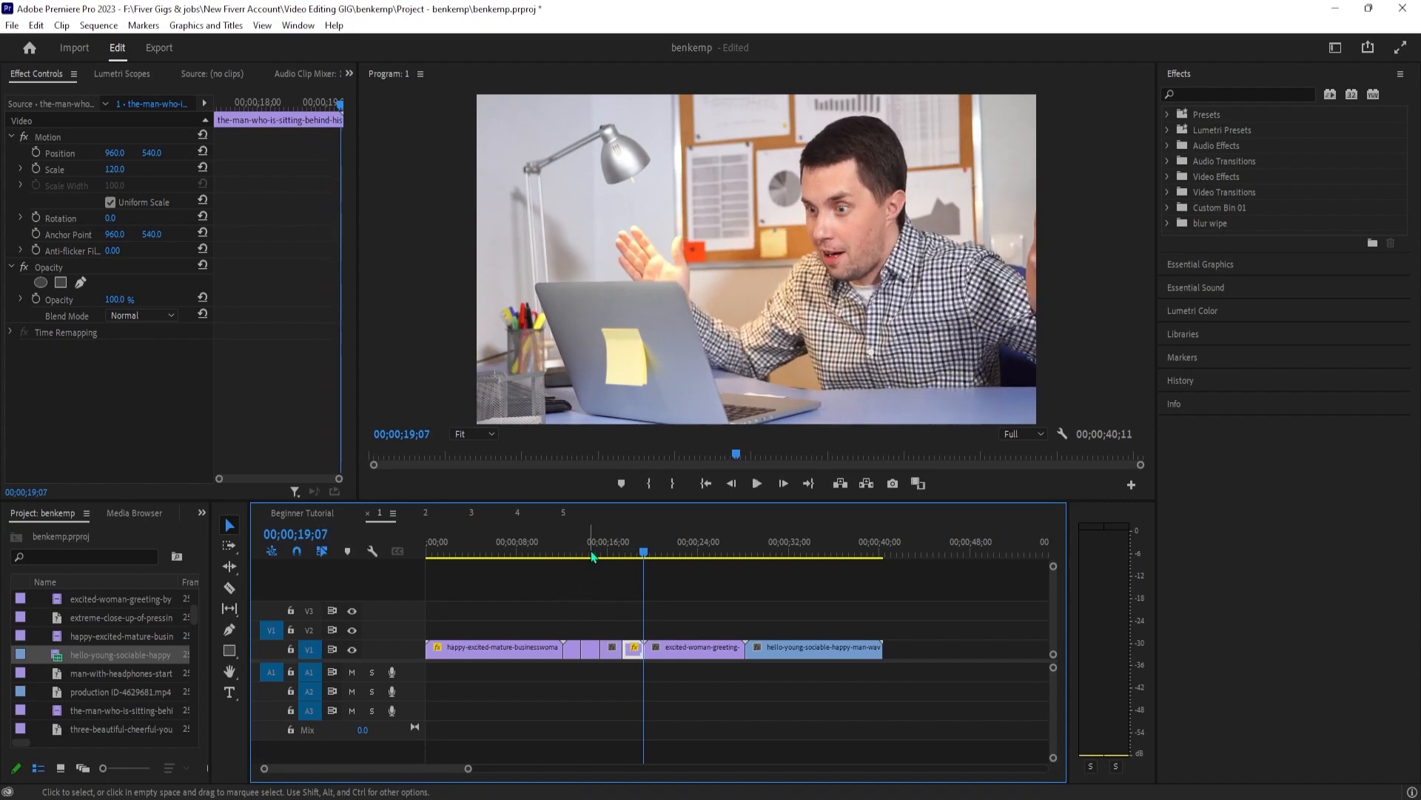
{"action": "left_click_drag", "start_coordinate": [660, 562], "coordinate": [584, 572]}
{"action": "key", "text": "space"}
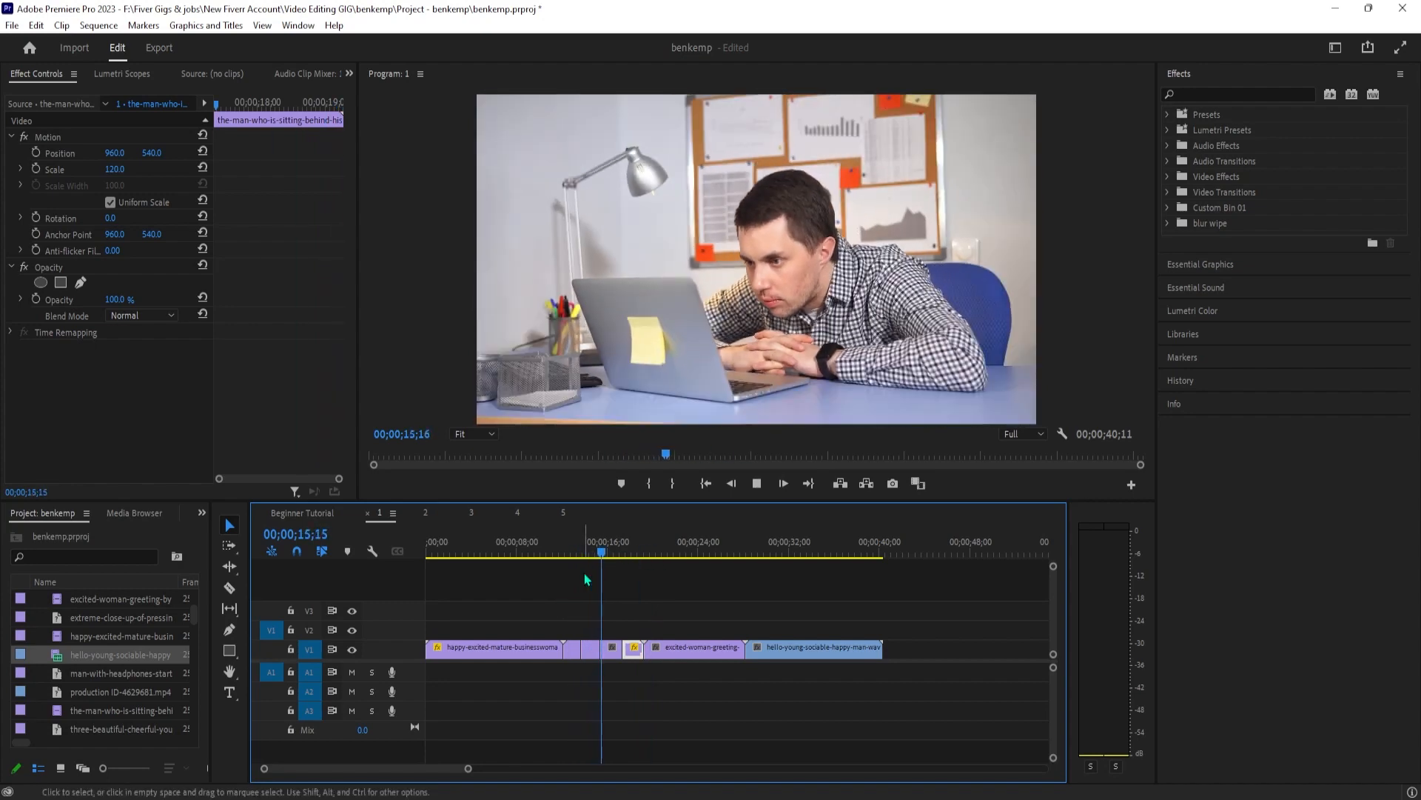
{"action": "left_click", "coordinate": [648, 689]}
{"action": "left_click_drag", "start_coordinate": [614, 556], "coordinate": [622, 591]}
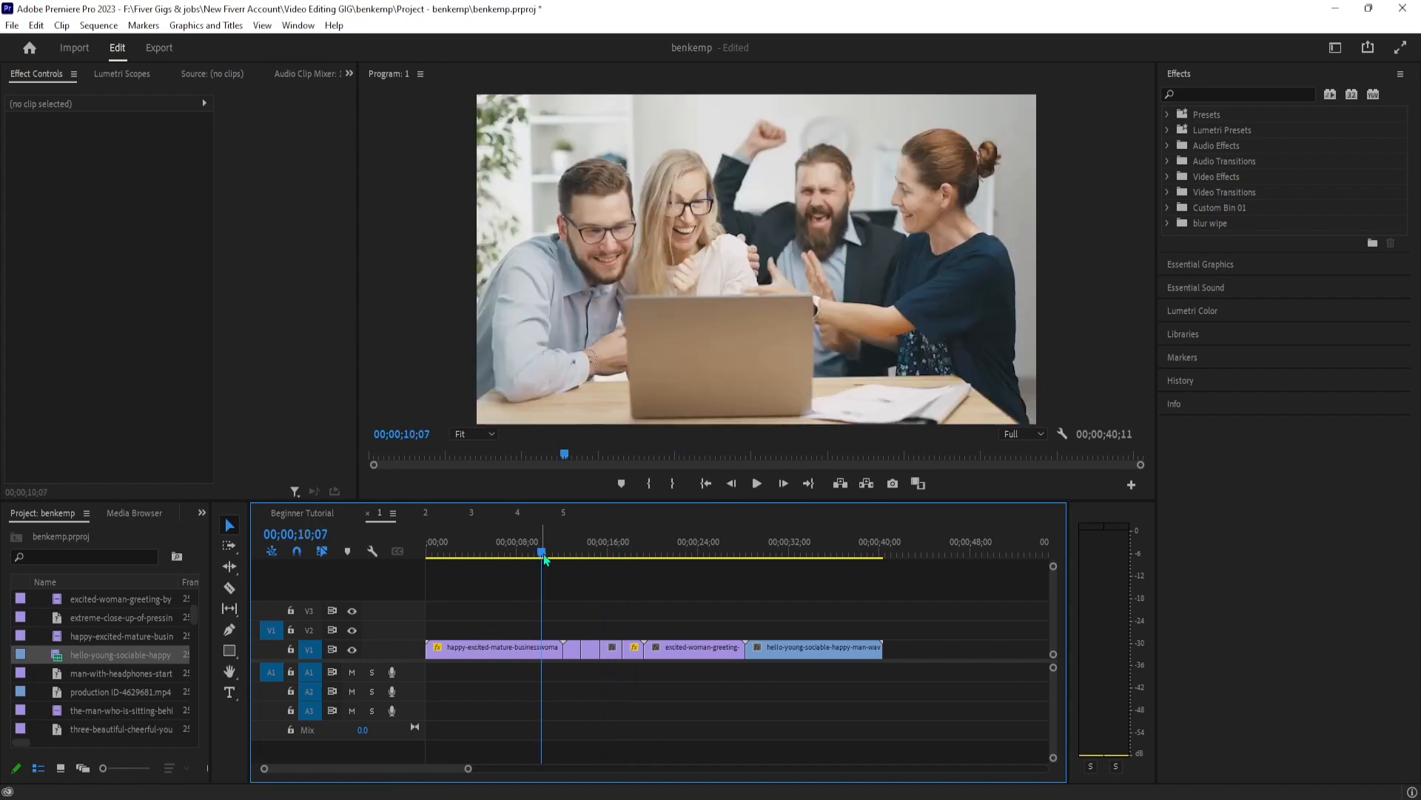
{"action": "key", "text": "space"}
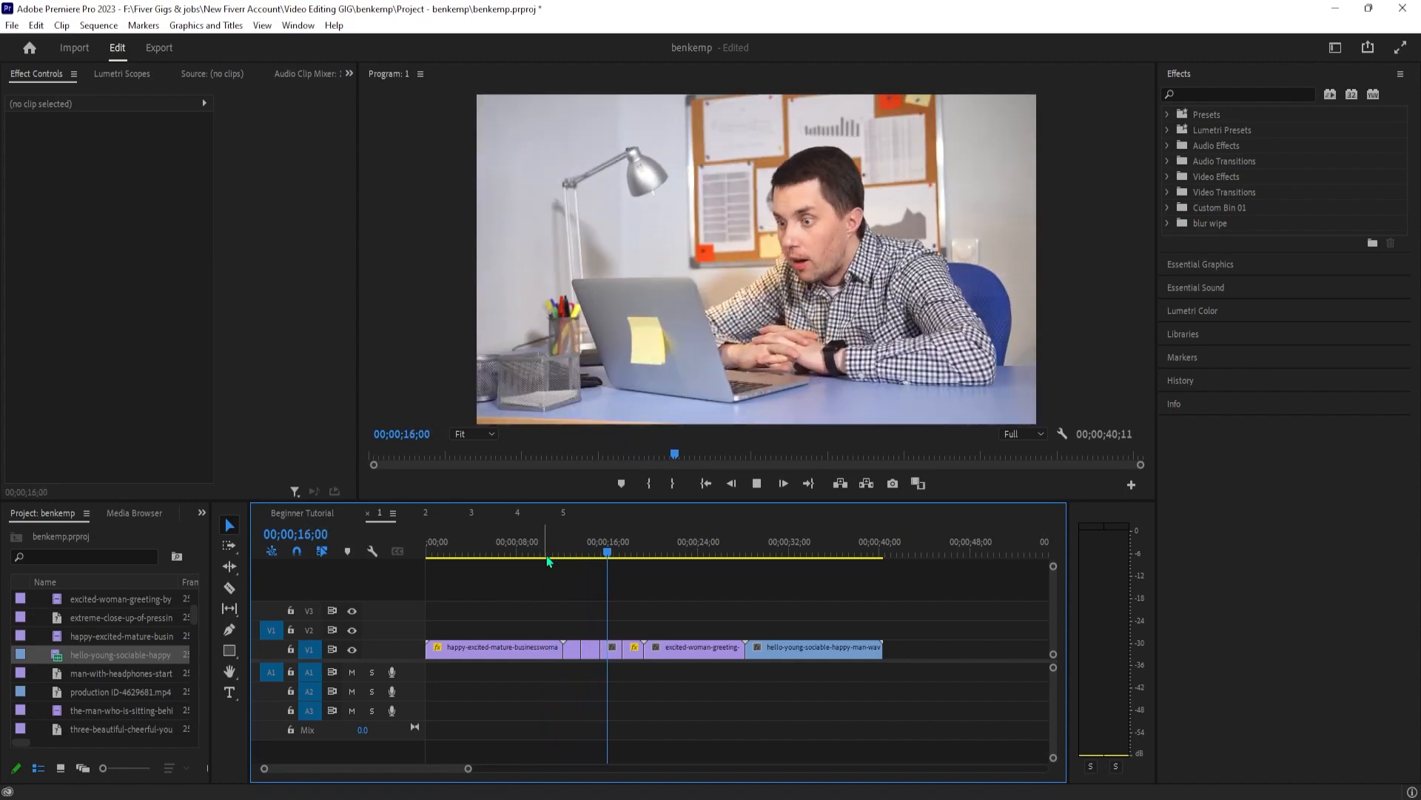
{"action": "key", "text": "space"}
{"action": "left_click_drag", "start_coordinate": [655, 722], "coordinate": [644, 689]}
{"action": "left_click", "coordinate": [621, 557]}
Play the waving-man clip, and place a copy of the last split segment above it on V2 at about 31 seconds
{"action": "left_click_drag", "start_coordinate": [621, 560], "coordinate": [772, 598]}
{"action": "left_click", "coordinate": [793, 652]}
{"action": "key", "text": "space"}
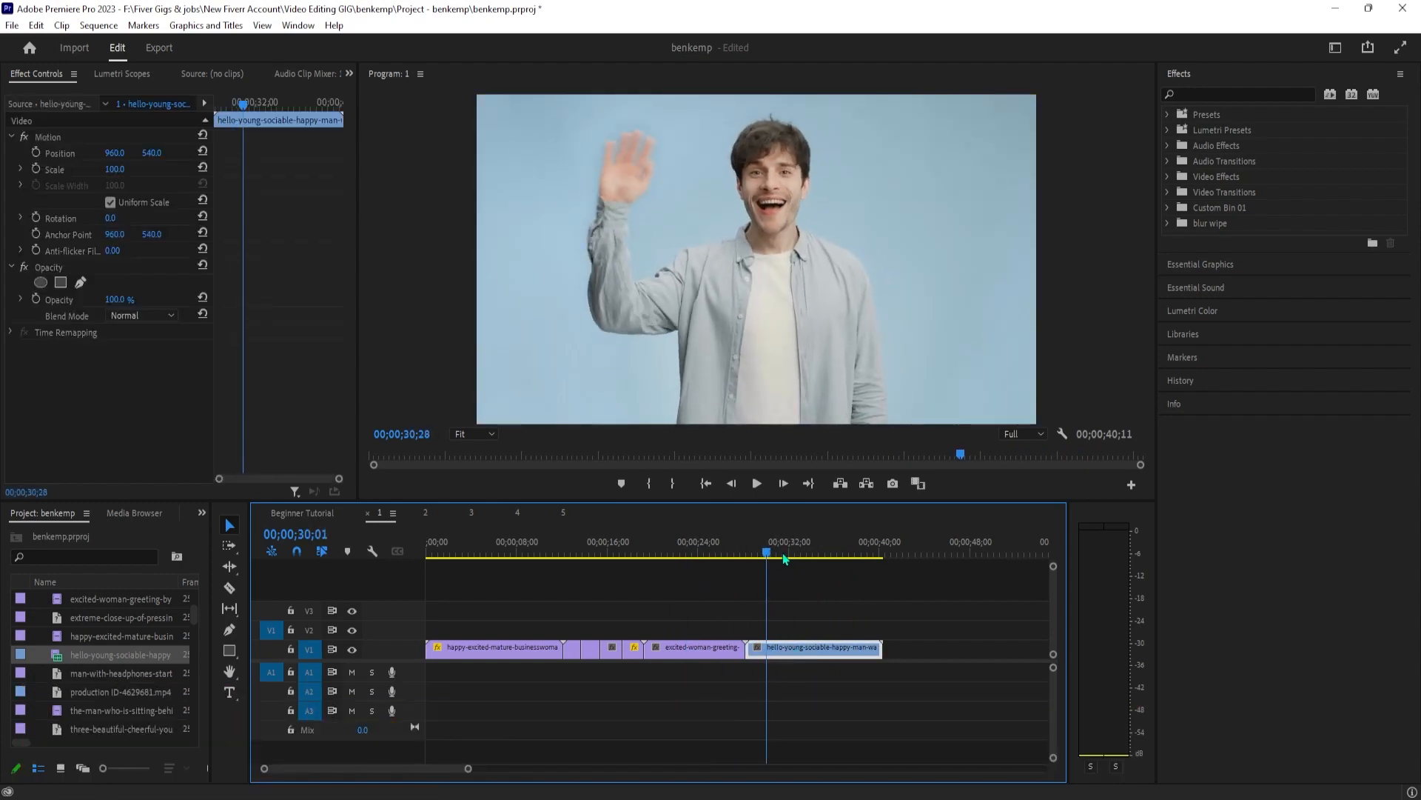
{"action": "left_click", "coordinate": [756, 539]}
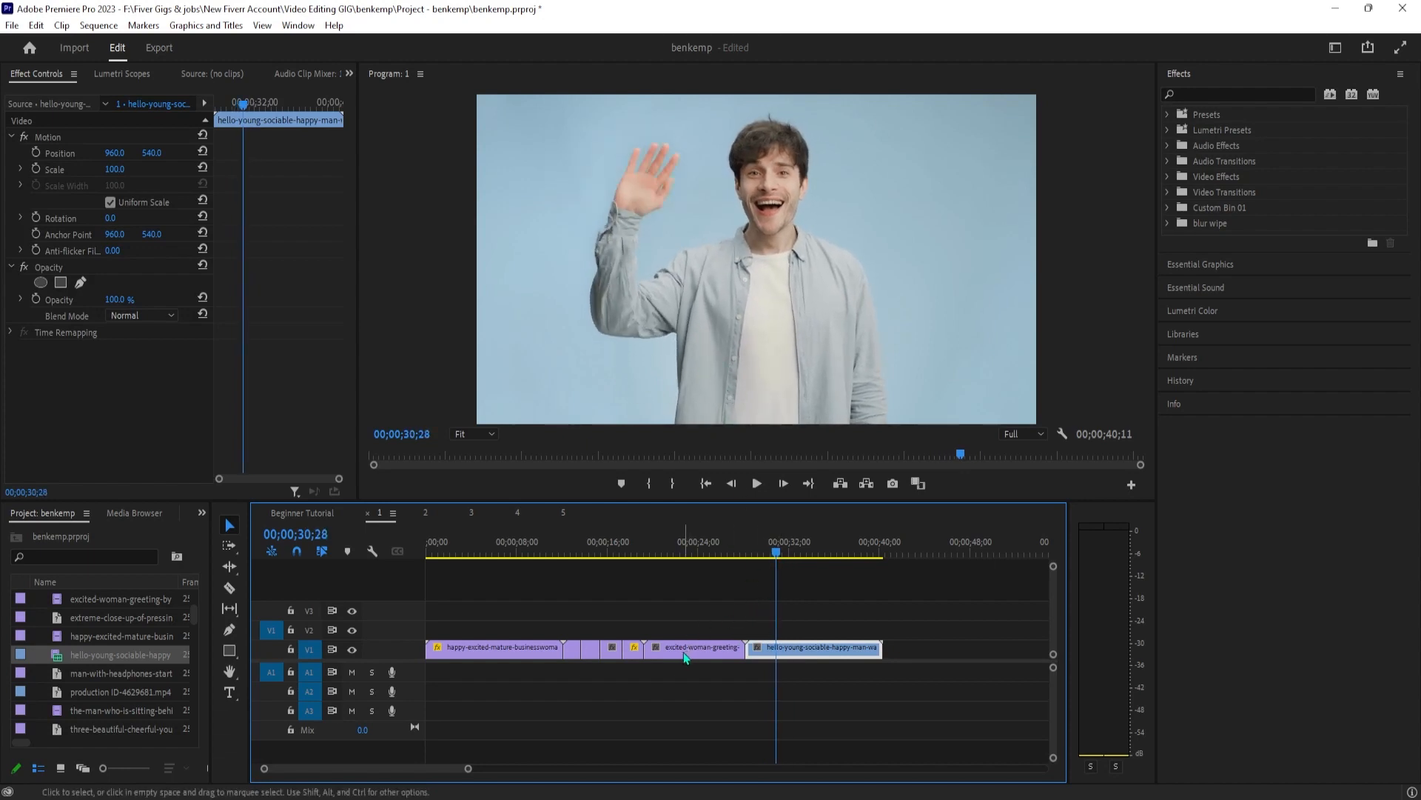
{"action": "left_click_drag", "start_coordinate": [634, 648], "coordinate": [792, 614]}
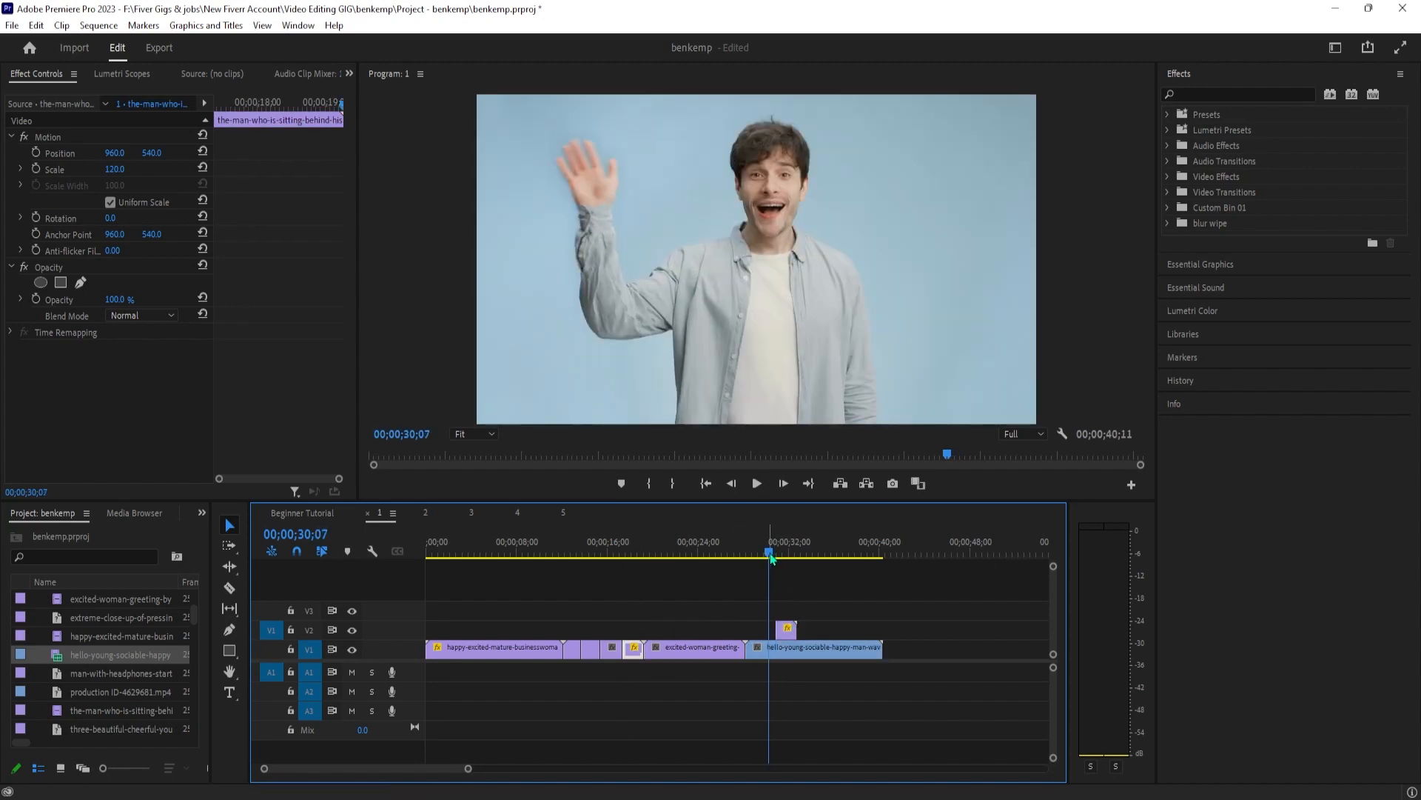
Play back the waving-man clip through the V2 overlay clip to check the cutaway
{"action": "key", "text": "space"}
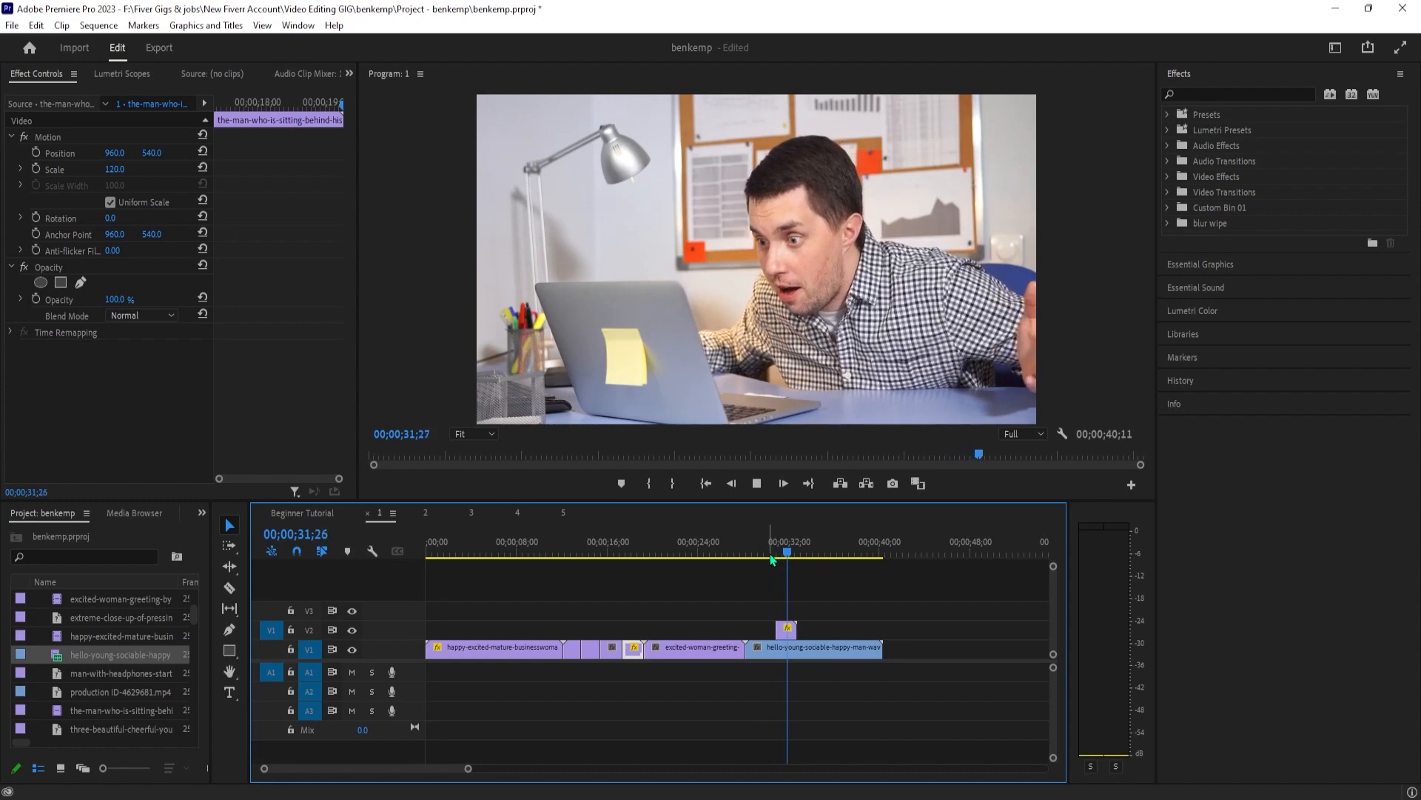
{"action": "key", "text": "space"}
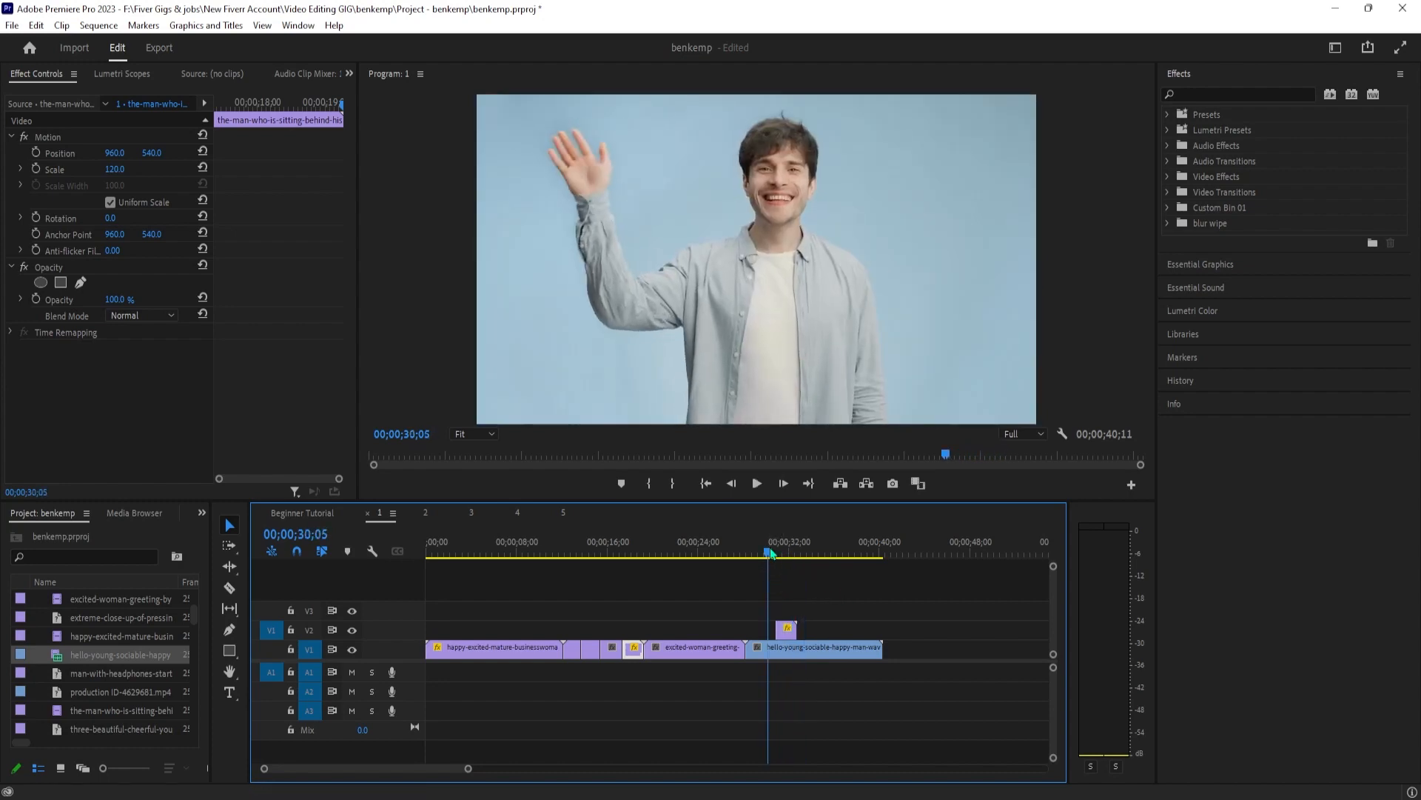
{"action": "left_click", "coordinate": [770, 552]}
{"action": "key", "text": "space"}
Shift the V2 overlay clip slightly later on the timeline and set its Scale to 127
{"action": "mouse_move", "coordinate": [795, 628]}
{"action": "left_mouse_down"}
{"action": "mouse_move", "coordinate": [818, 628]}
{"action": "mouse_move", "coordinate": [797, 628]}
{"action": "left_mouse_up"}
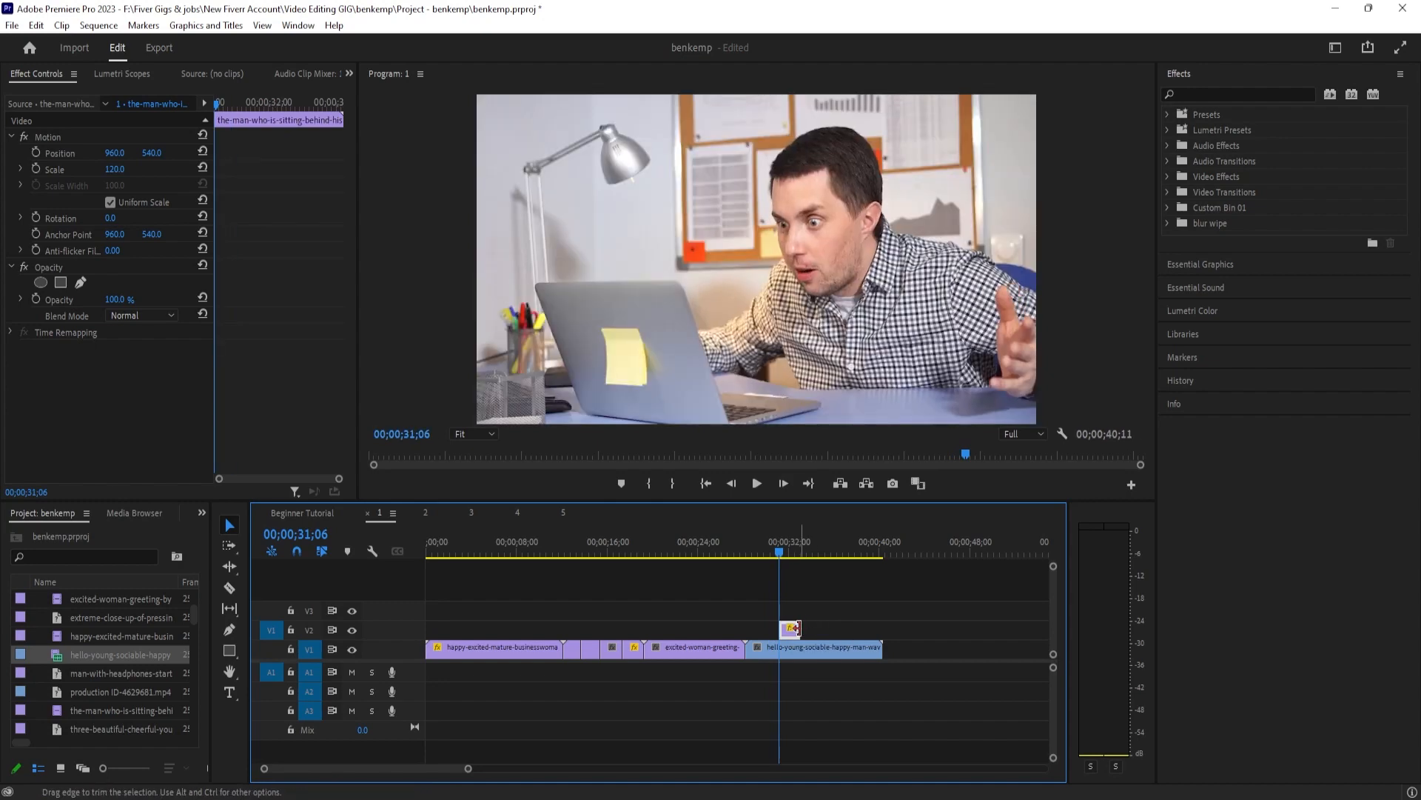
{"action": "left_click_drag", "start_coordinate": [784, 564], "coordinate": [786, 555]}
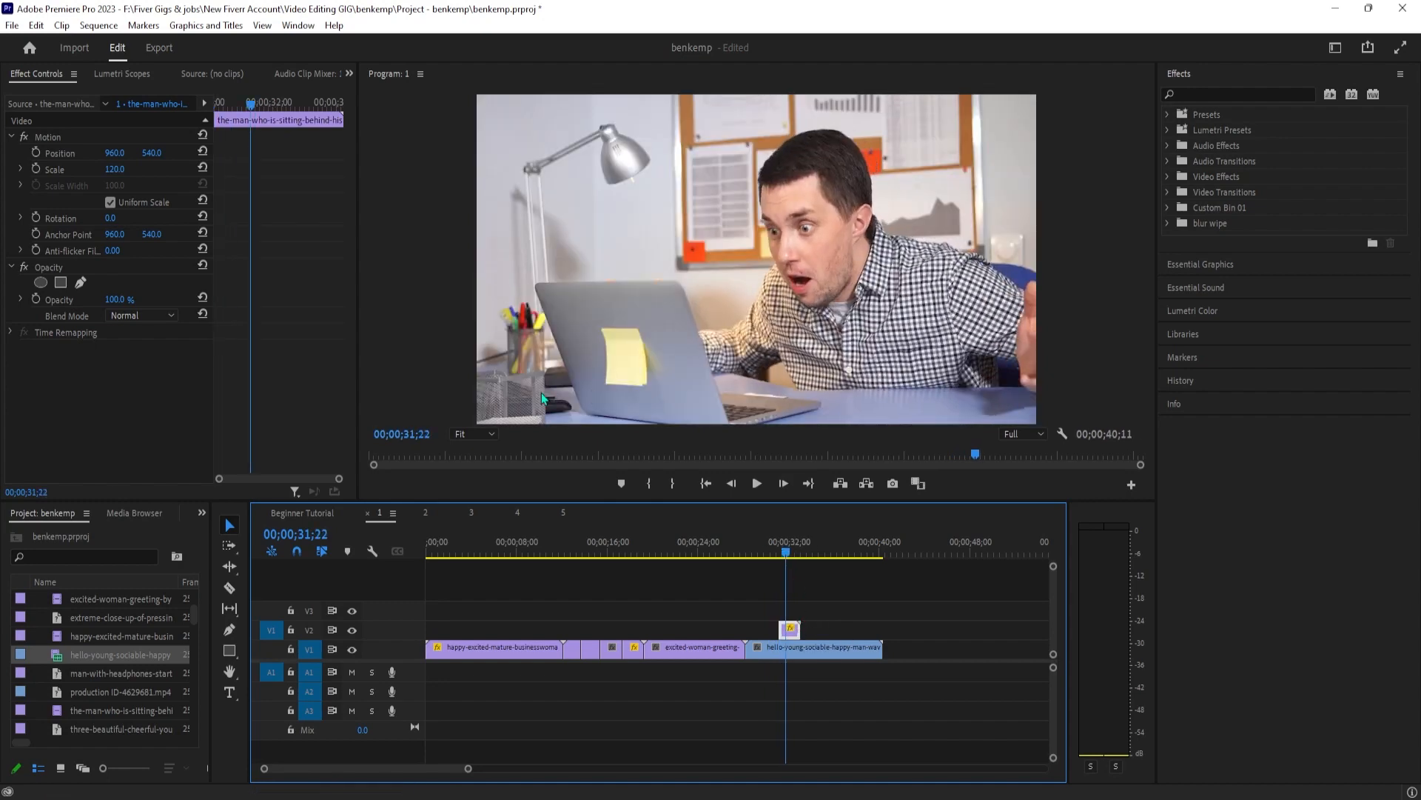
{"action": "mouse_move", "coordinate": [113, 169]}
{"action": "left_mouse_down"}
{"action": "mouse_move", "coordinate": [138, 170]}
{"action": "mouse_move", "coordinate": [124, 172]}
{"action": "left_mouse_up"}
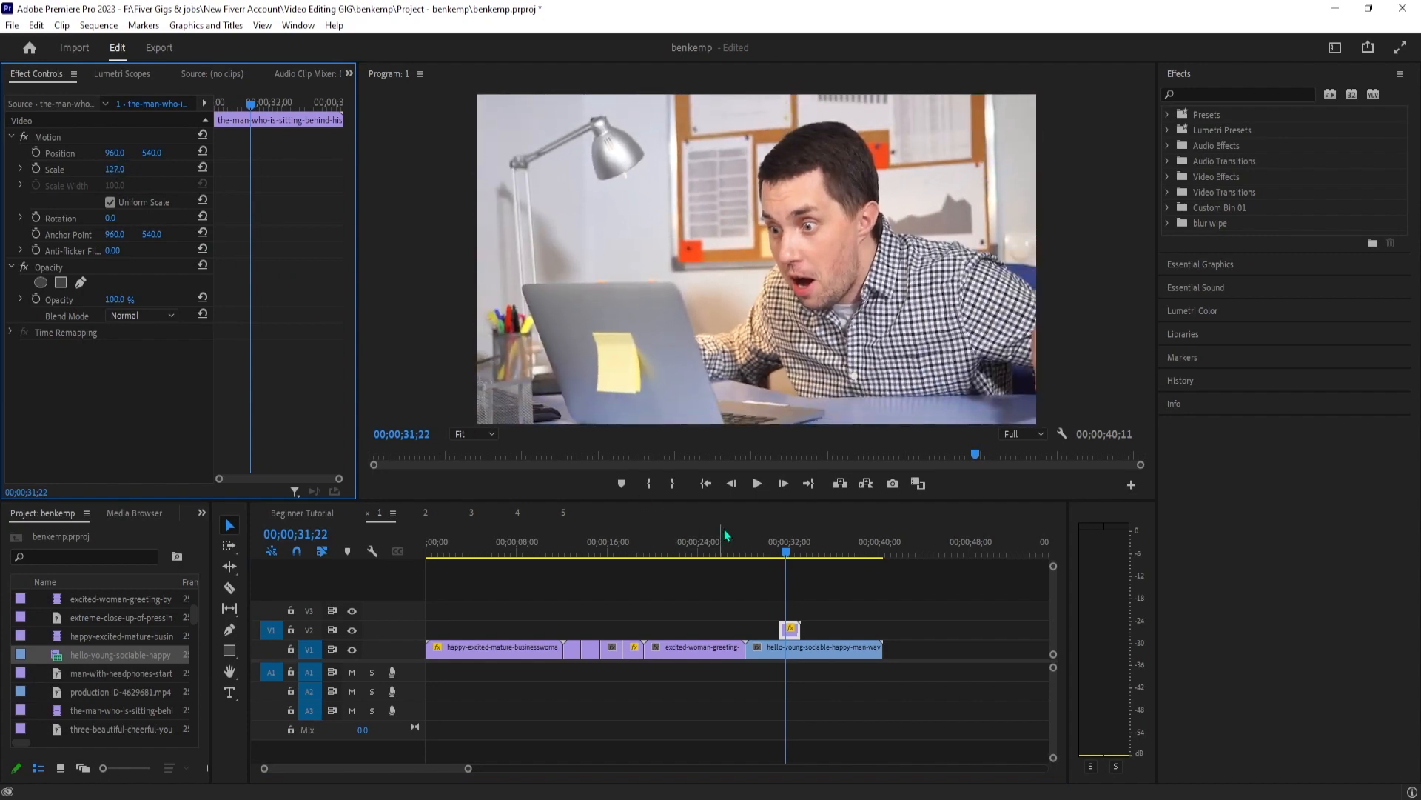
Trim the end of the V2 overlay clip to leave about one second, and play back the shortened cutaway
{"action": "left_click", "coordinate": [769, 555]}
{"action": "key", "text": "space"}
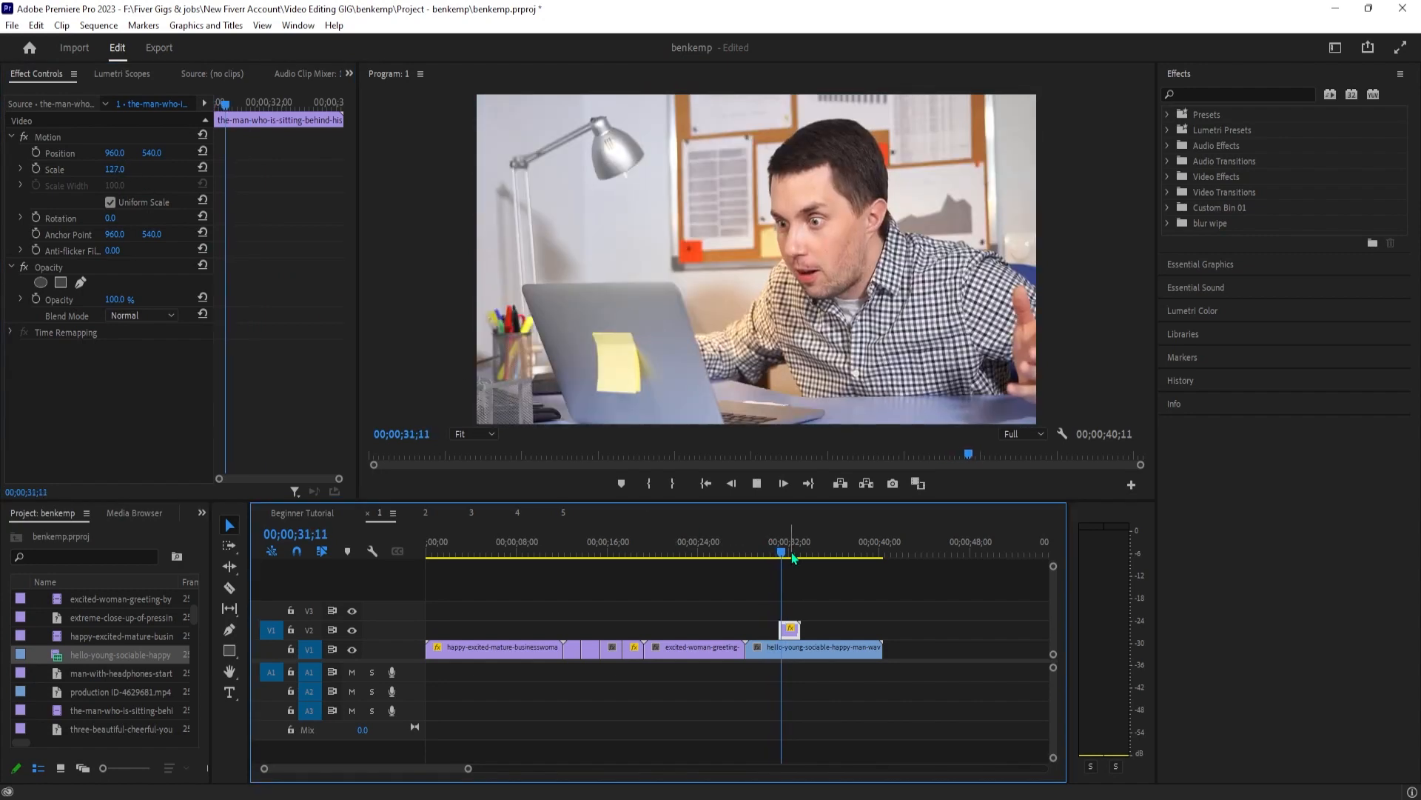
{"action": "key", "text": "space"}
{"action": "left_click", "coordinate": [793, 555]}
{"action": "left_click_drag", "start_coordinate": [793, 628], "coordinate": [786, 629]}
{"action": "left_click", "coordinate": [803, 555]}
{"action": "left_click", "coordinate": [783, 555]}
{"action": "key", "text": "space"}
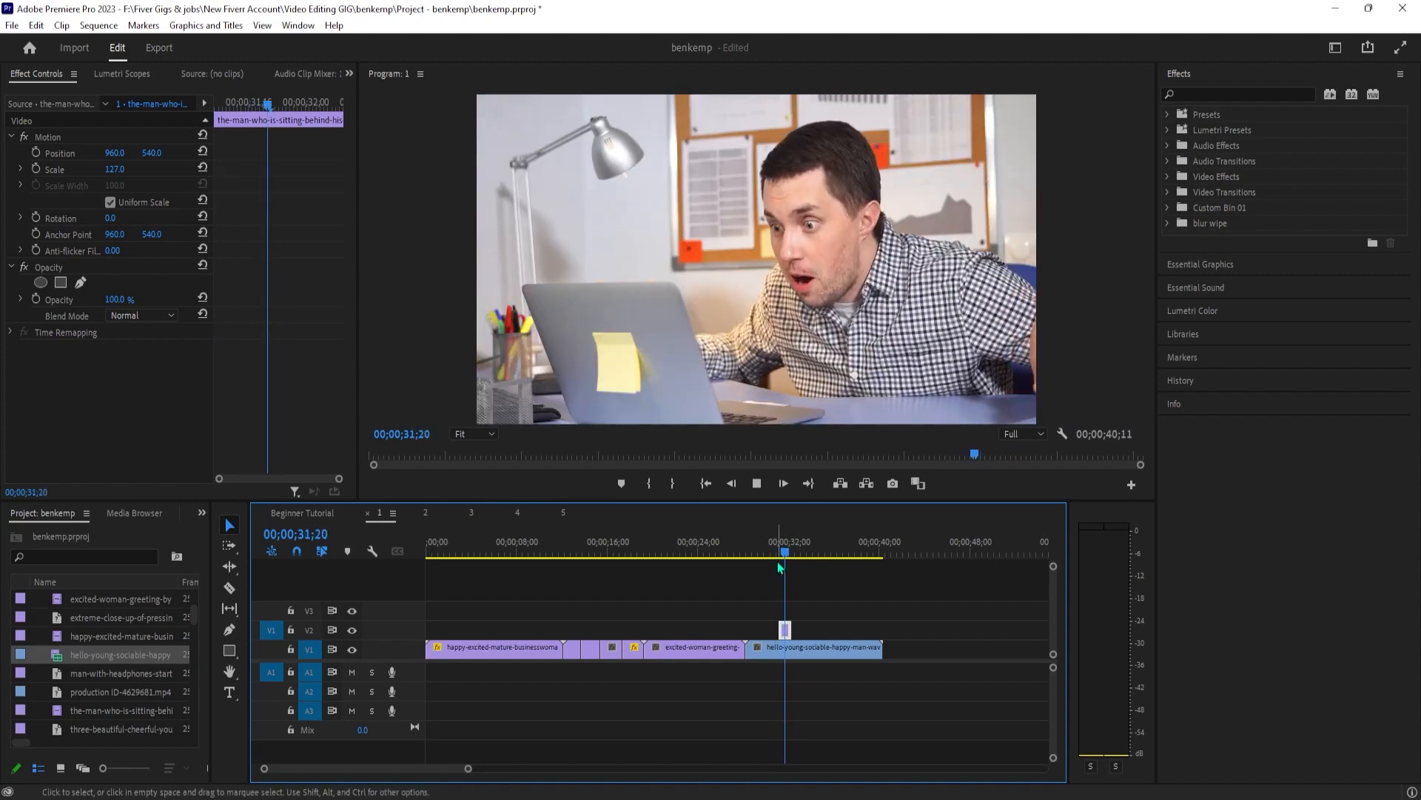
Move the V2 overlay clip to start at about 00;00;33;00 and play back the cutaway at its new position
{"action": "left_click_drag", "start_coordinate": [788, 635], "coordinate": [809, 635]}
{"action": "left_click_drag", "start_coordinate": [799, 565], "coordinate": [771, 566]}
{"action": "key", "text": "space"}
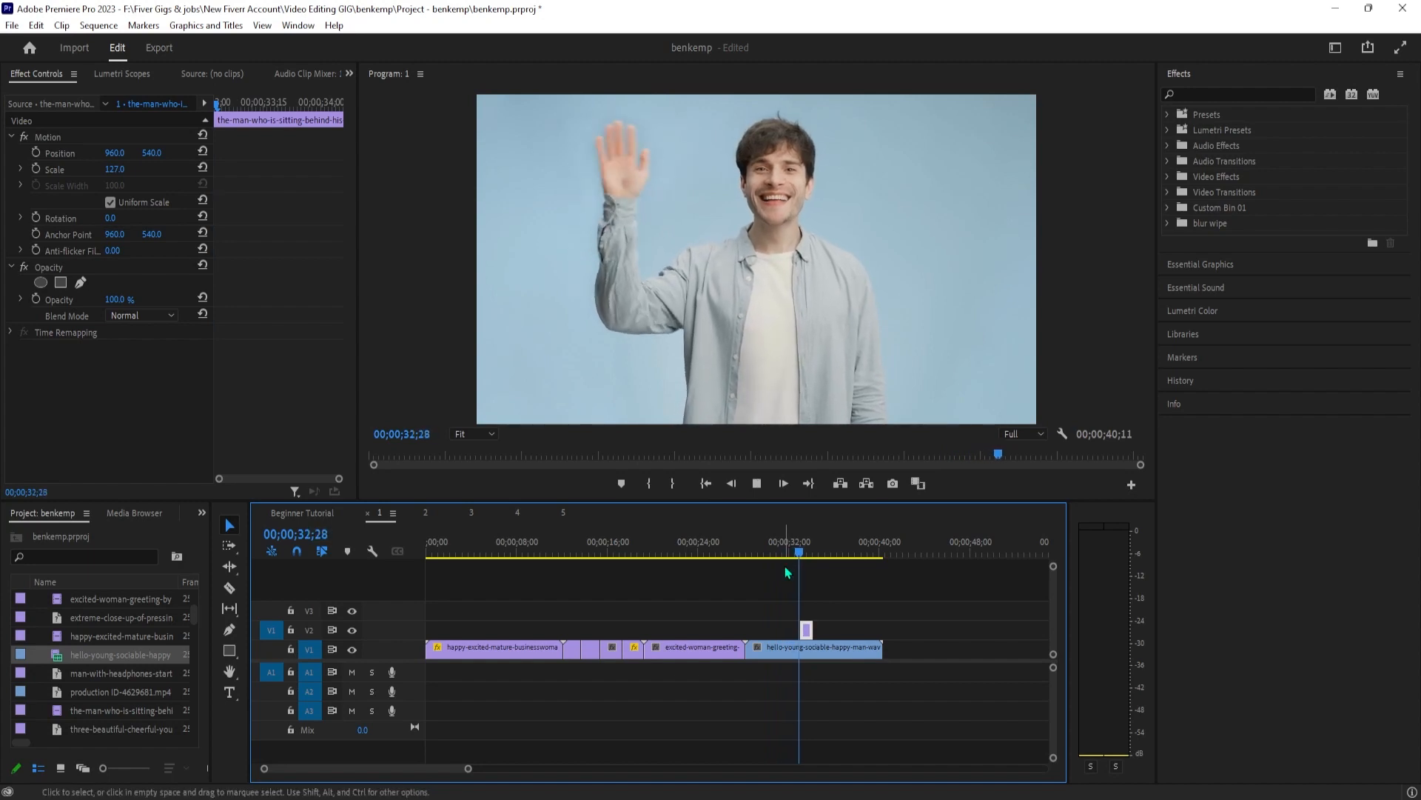
{"action": "left_click_drag", "start_coordinate": [813, 556], "coordinate": [804, 557]}
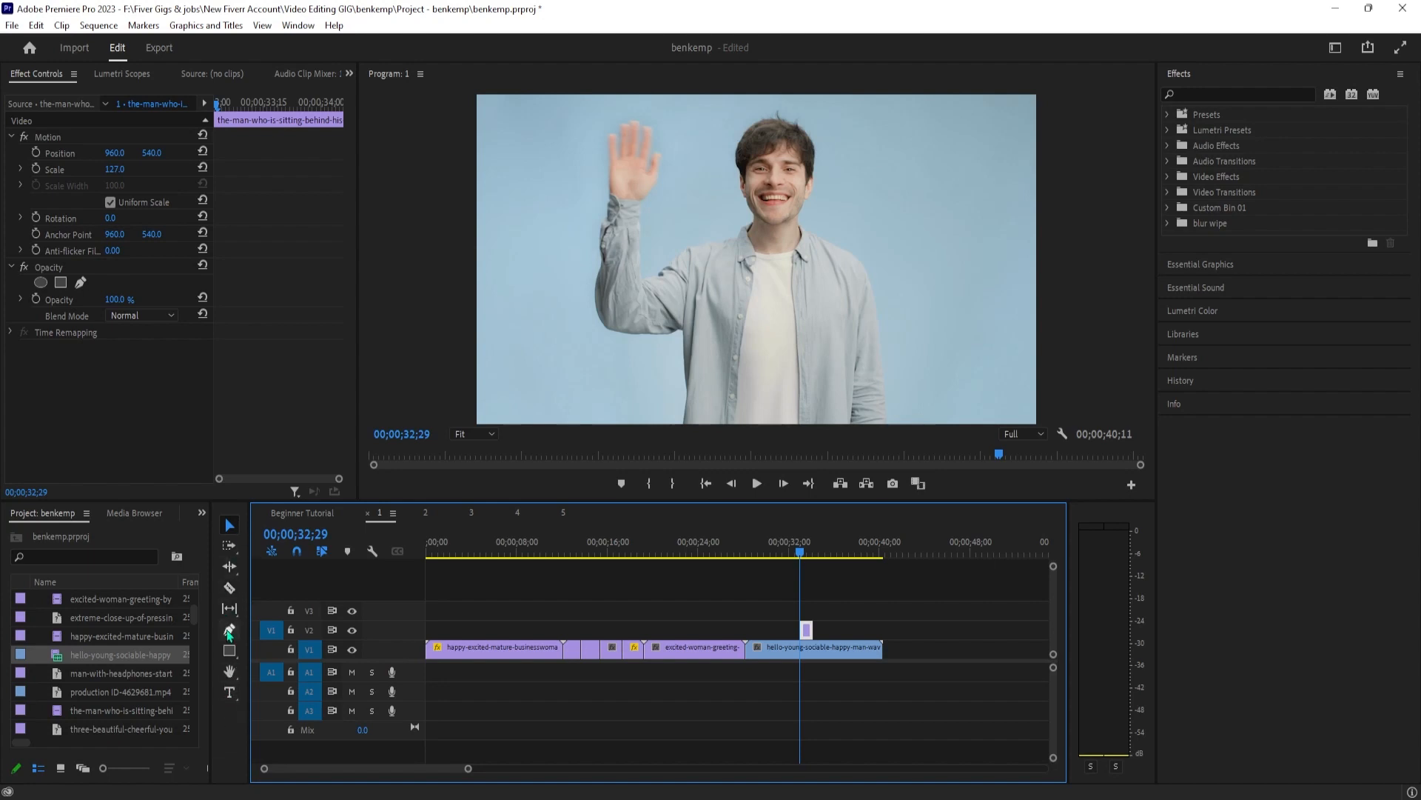
Add a "Hello!" text graphic to the frame at 00;00;32;29
{"action": "left_click", "coordinate": [231, 694]}
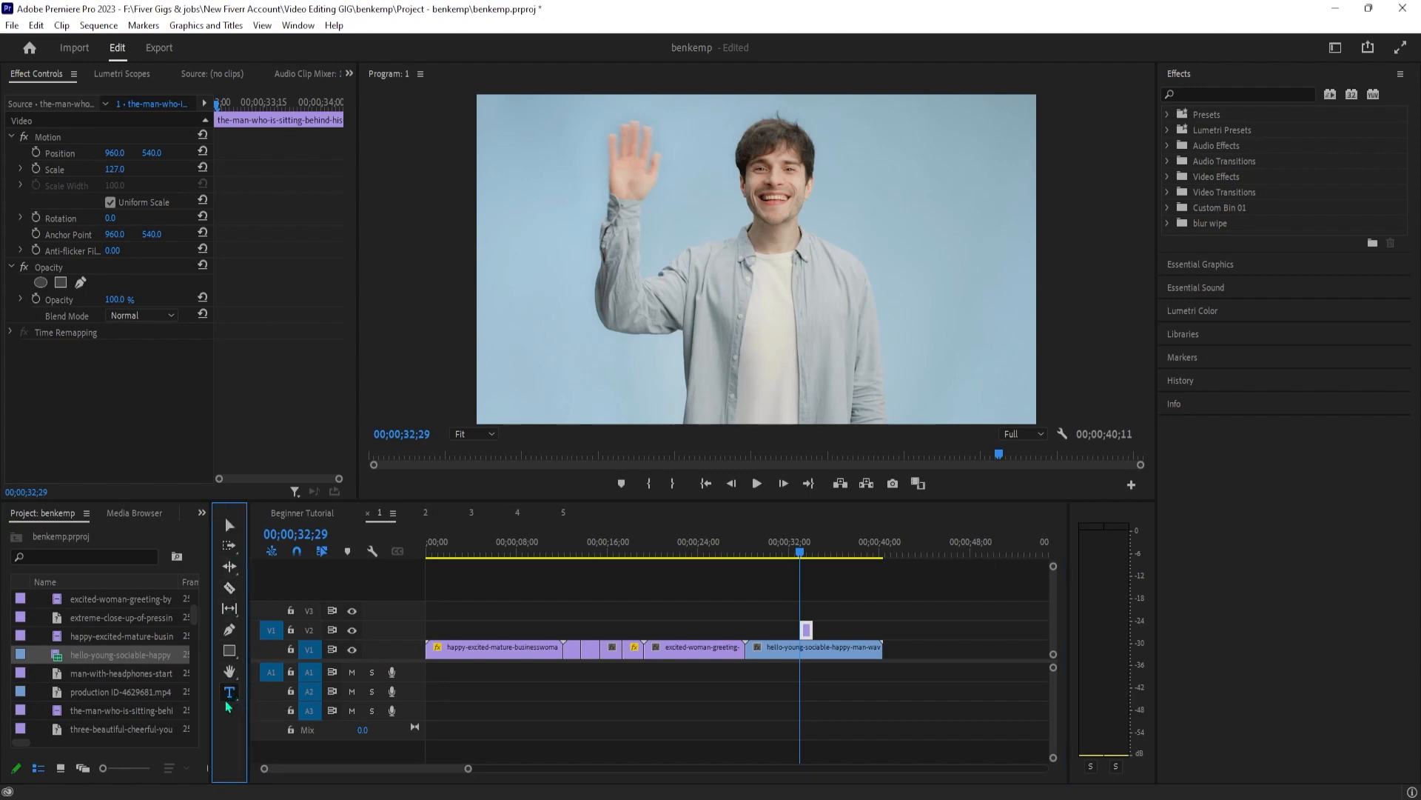
{"action": "left_click", "coordinate": [804, 358]}
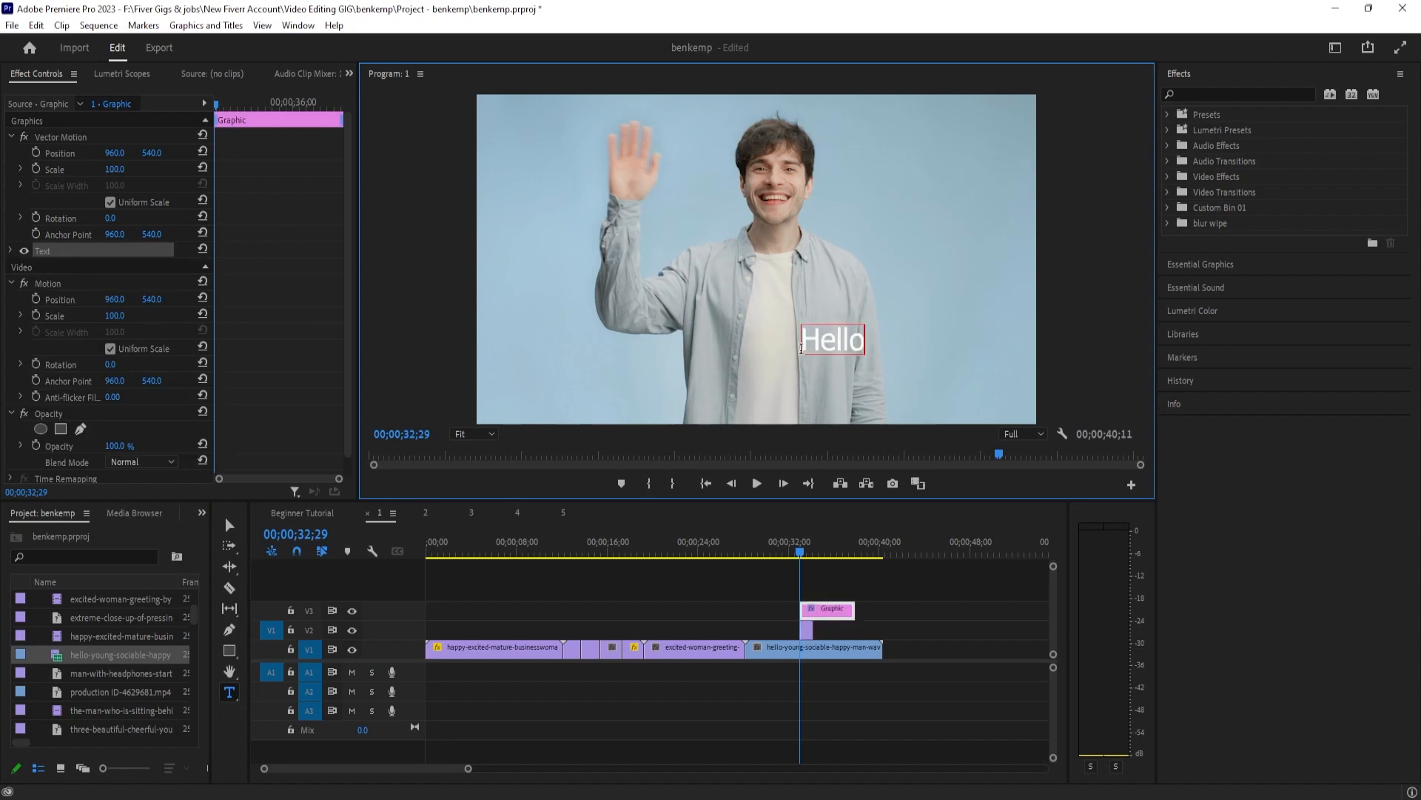
{"action": "key", "text": "Escape"}
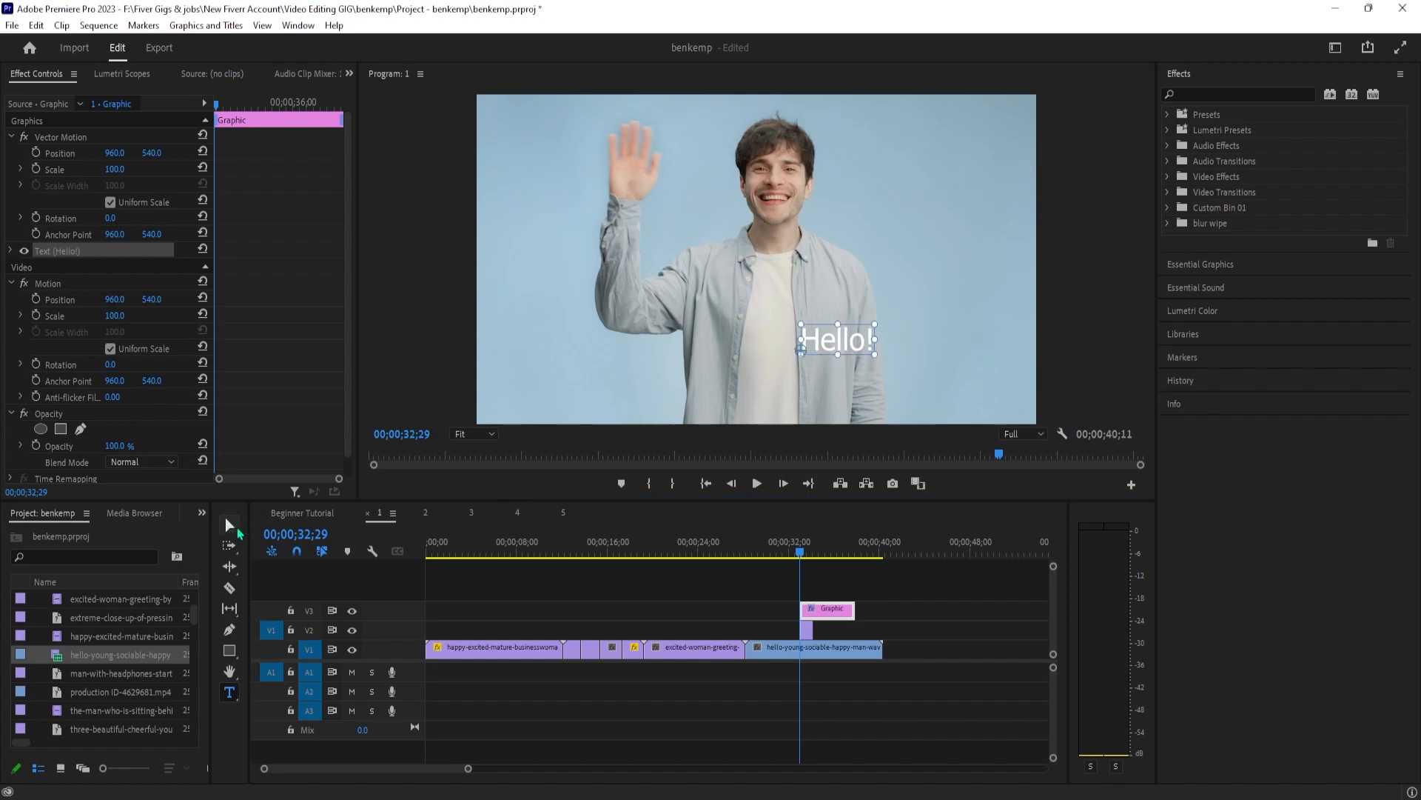
Enlarge the "Hello!" text and place it in the lower-right corner of the frame
{"action": "left_click_drag", "start_coordinate": [874, 354], "coordinate": [928, 357]}
{"action": "left_click_drag", "start_coordinate": [913, 347], "coordinate": [965, 385]}
{"action": "left_click", "coordinate": [960, 315]}
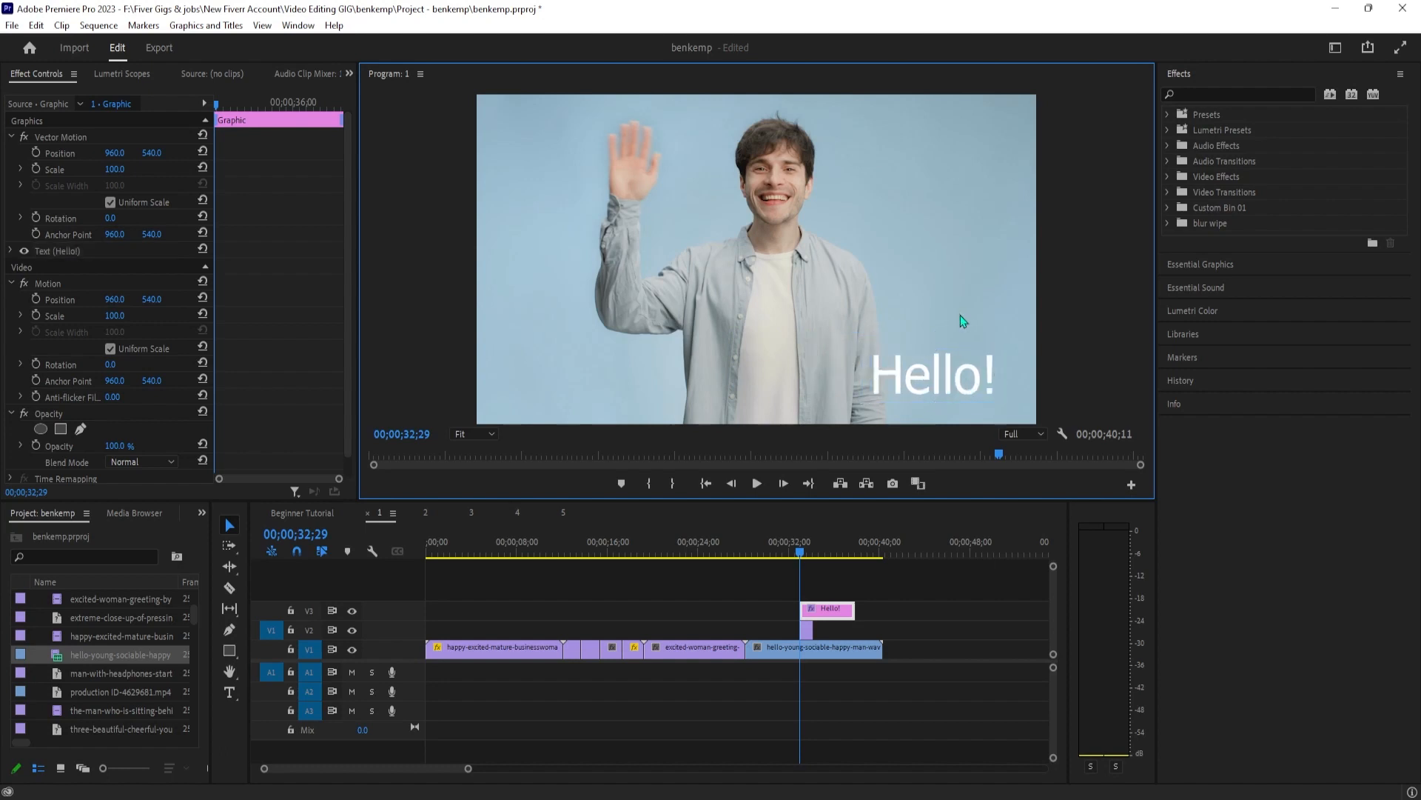
Turn on the shadow for the "Hello!" text, leaving its background off
{"action": "left_click", "coordinate": [920, 391]}
{"action": "left_click", "coordinate": [11, 251]}
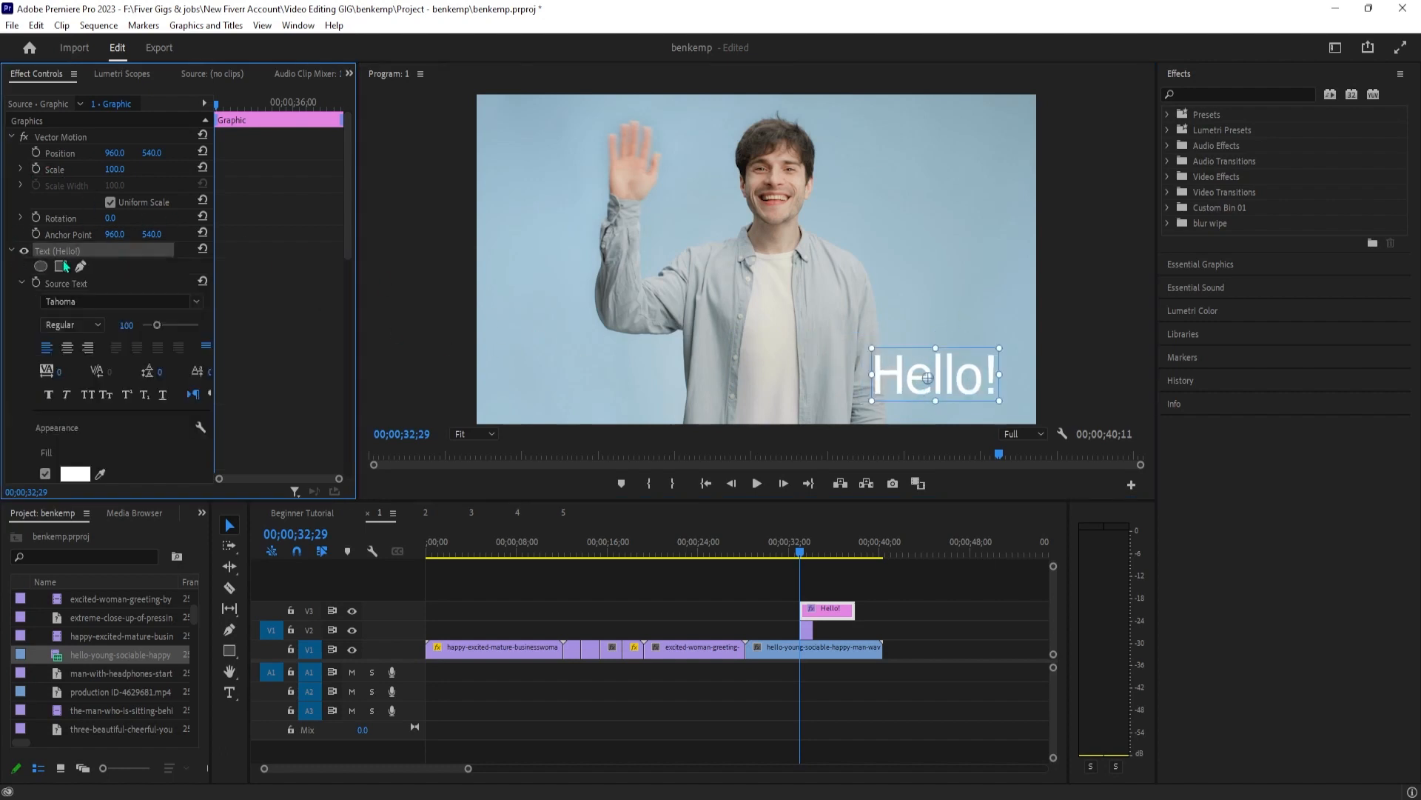
{"action": "scroll", "coordinate": [192, 397], "scroll_direction": "down", "scroll_amount": 2}
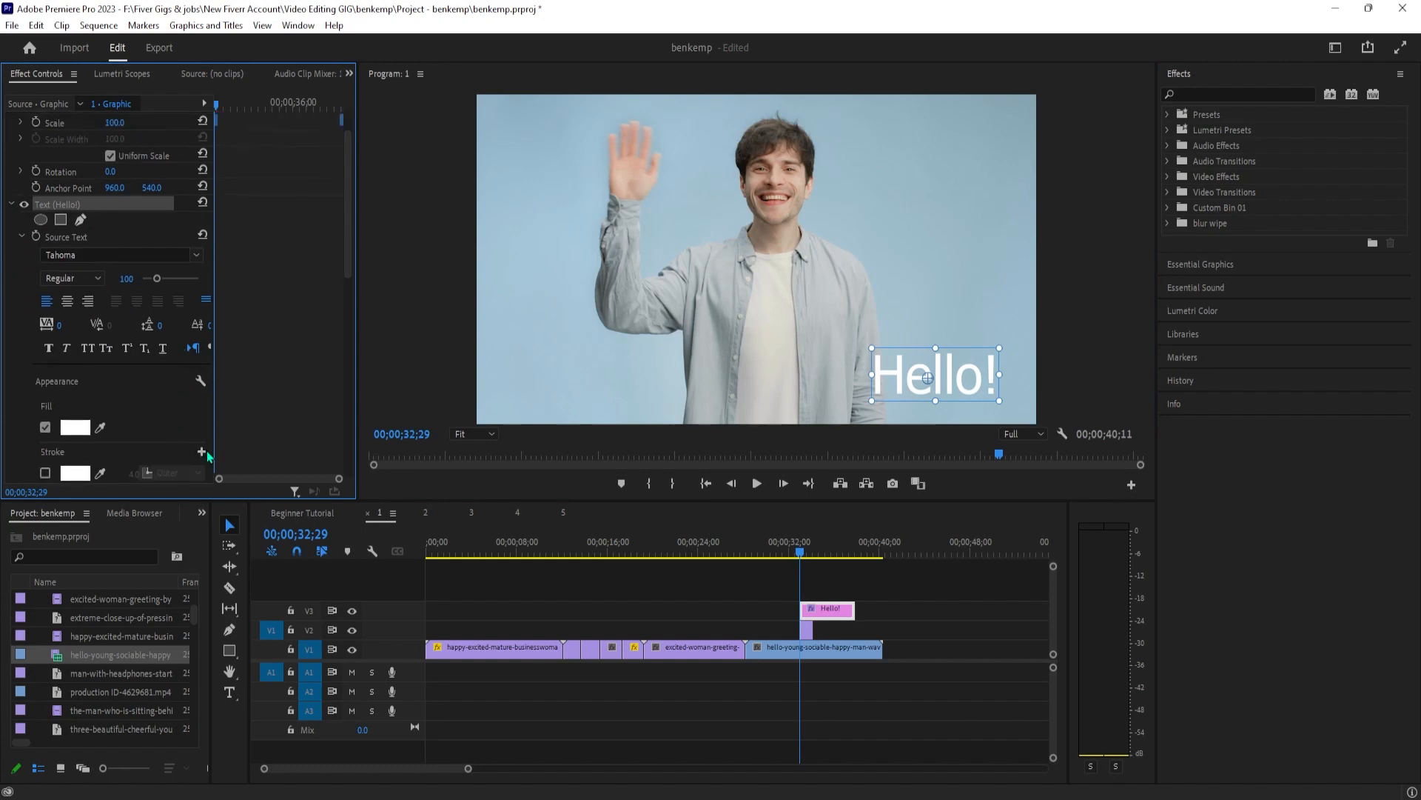
{"action": "scroll", "coordinate": [47, 456], "scroll_direction": "down", "scroll_amount": 2}
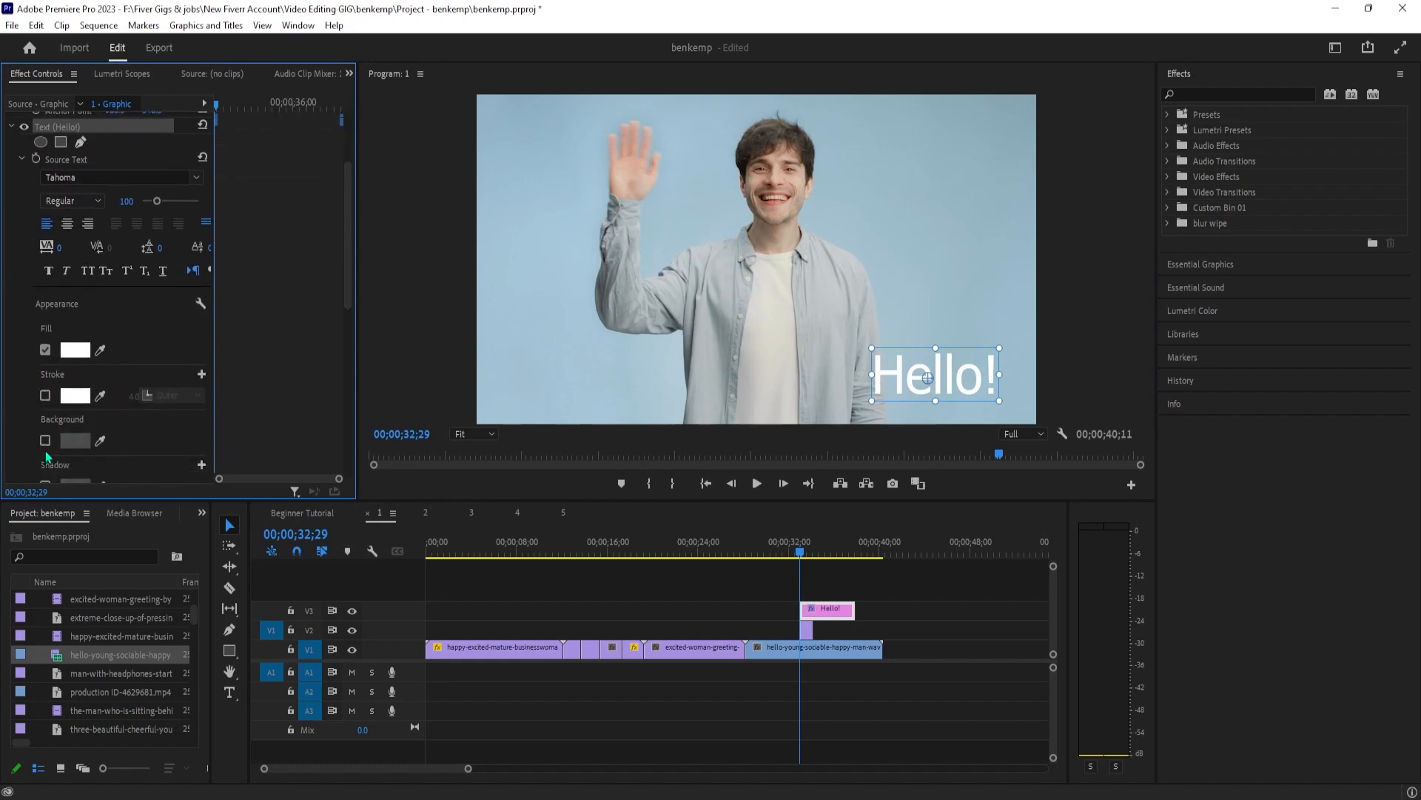
{"action": "left_click", "coordinate": [45, 441]}
{"action": "left_click", "coordinate": [46, 442]}
{"action": "scroll", "coordinate": [50, 446], "scroll_direction": "down", "scroll_amount": 1}
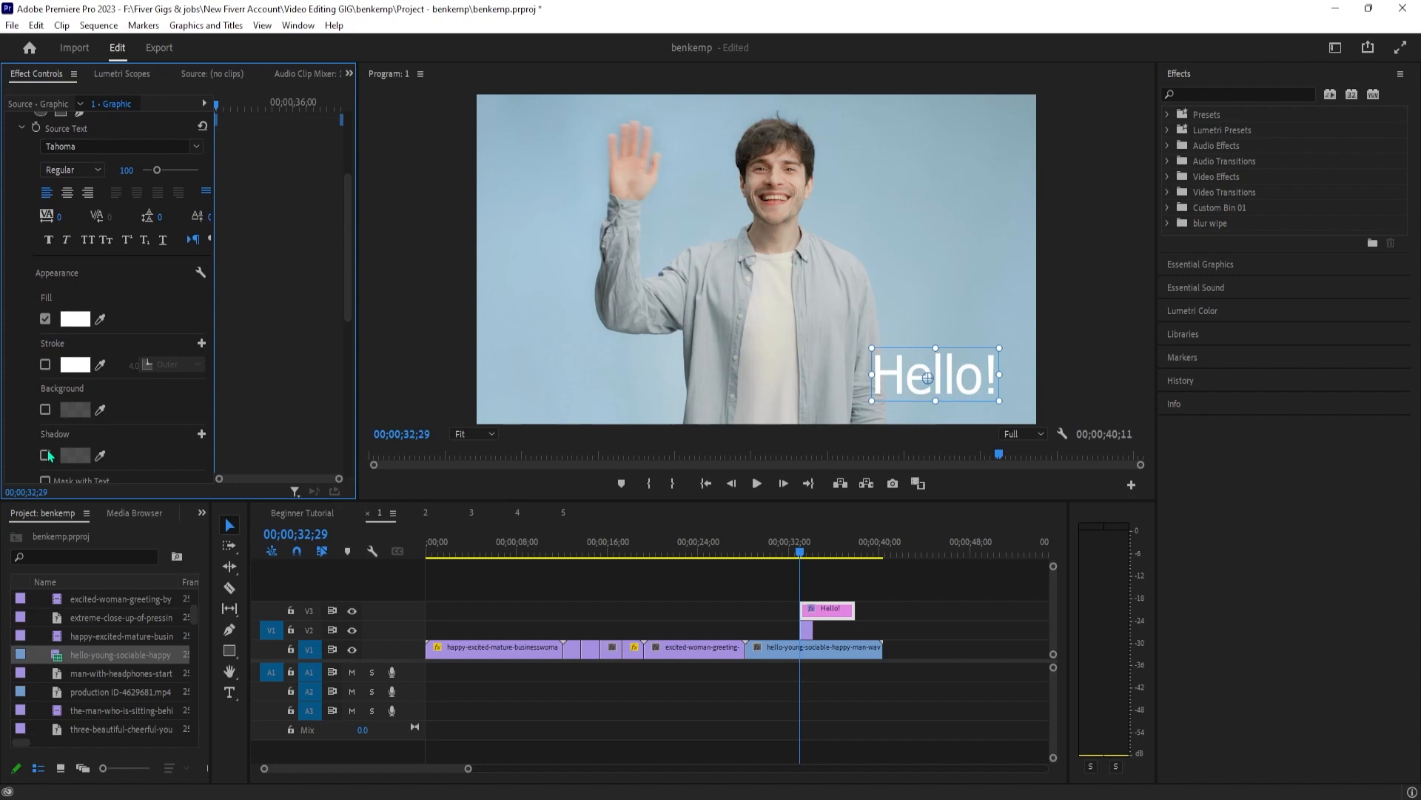
{"action": "left_click", "coordinate": [46, 456]}
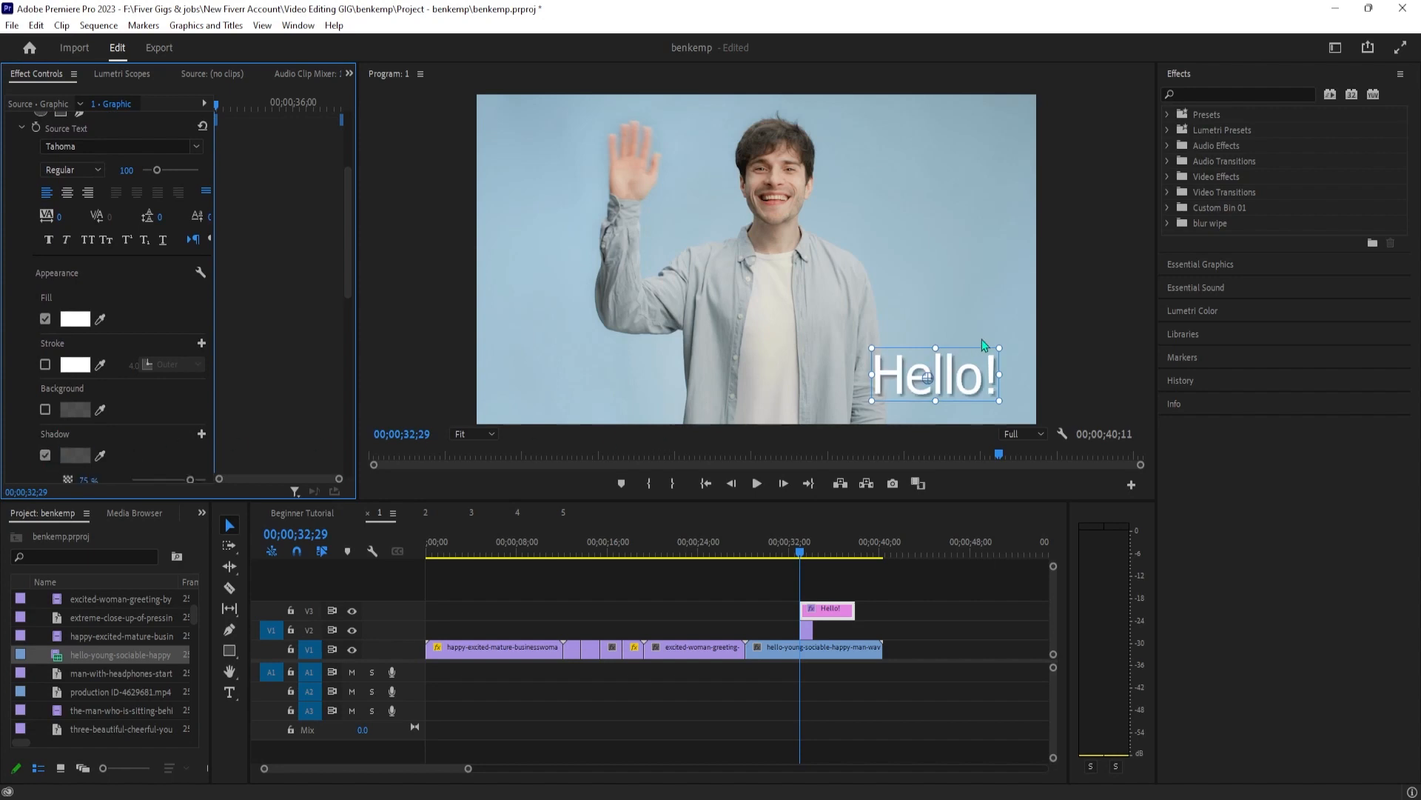
Enlarge the "Hello!" text slightly more, adjust its placement in the lower-right corner, and play it back over the cutaway
{"action": "left_click_drag", "start_coordinate": [995, 345], "coordinate": [1011, 336]}
{"action": "left_click_drag", "start_coordinate": [939, 378], "coordinate": [924, 384]}
{"action": "left_click", "coordinate": [791, 547]}
{"action": "key", "text": "space"}
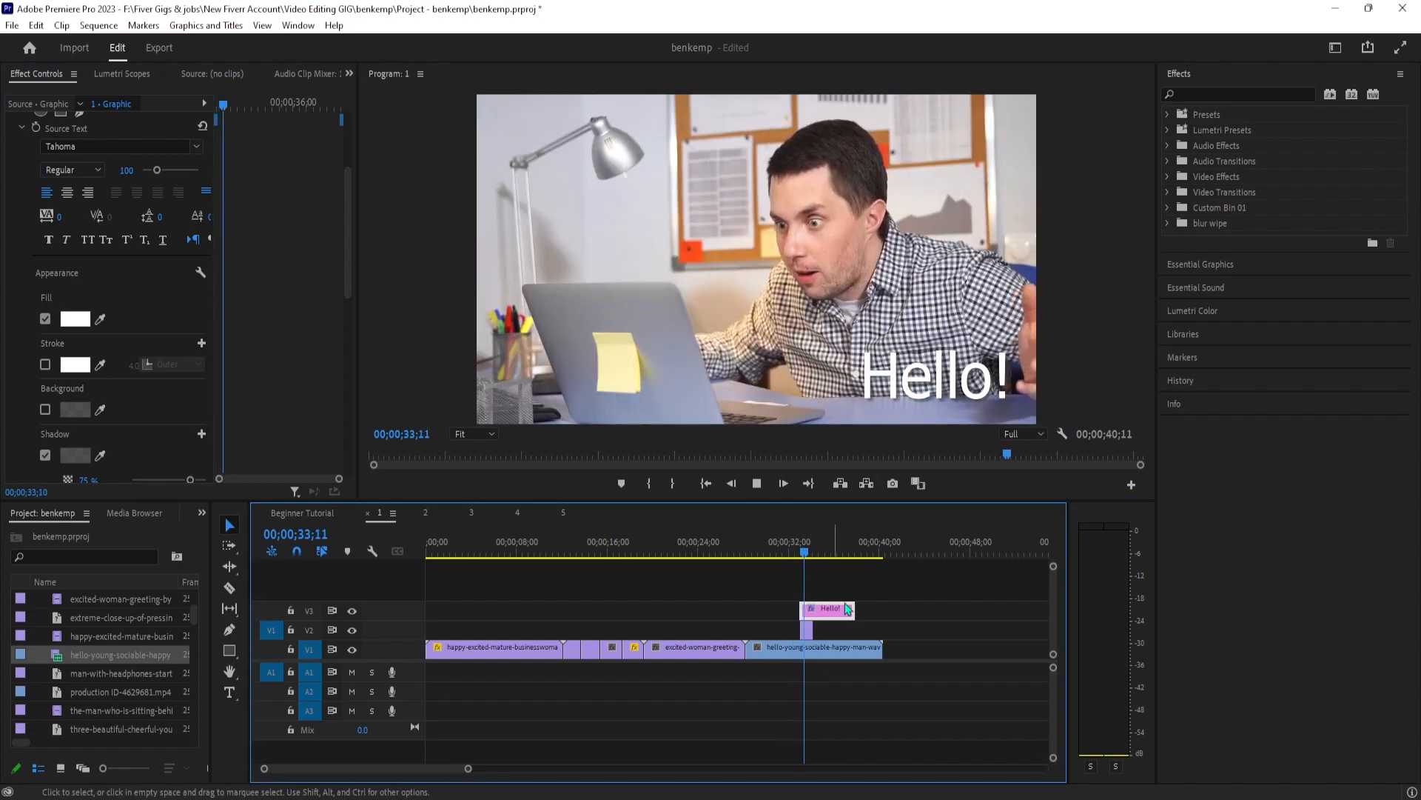
Trim the end of the "Hello!" graphic on V3 to match the V2 overlay clip, and play back the result
{"action": "left_click_drag", "start_coordinate": [854, 608], "coordinate": [812, 609]}
{"action": "left_click", "coordinate": [804, 552]}
{"action": "key", "text": "space"}
{"action": "key", "text": "space"}
{"action": "mouse_move", "coordinate": [809, 553]}
{"action": "left_mouse_down"}
{"action": "mouse_move", "coordinate": [774, 558]}
{"action": "mouse_move", "coordinate": [831, 570]}
{"action": "mouse_move", "coordinate": [805, 579]}
{"action": "left_mouse_up"}
{"action": "key", "text": "space"}
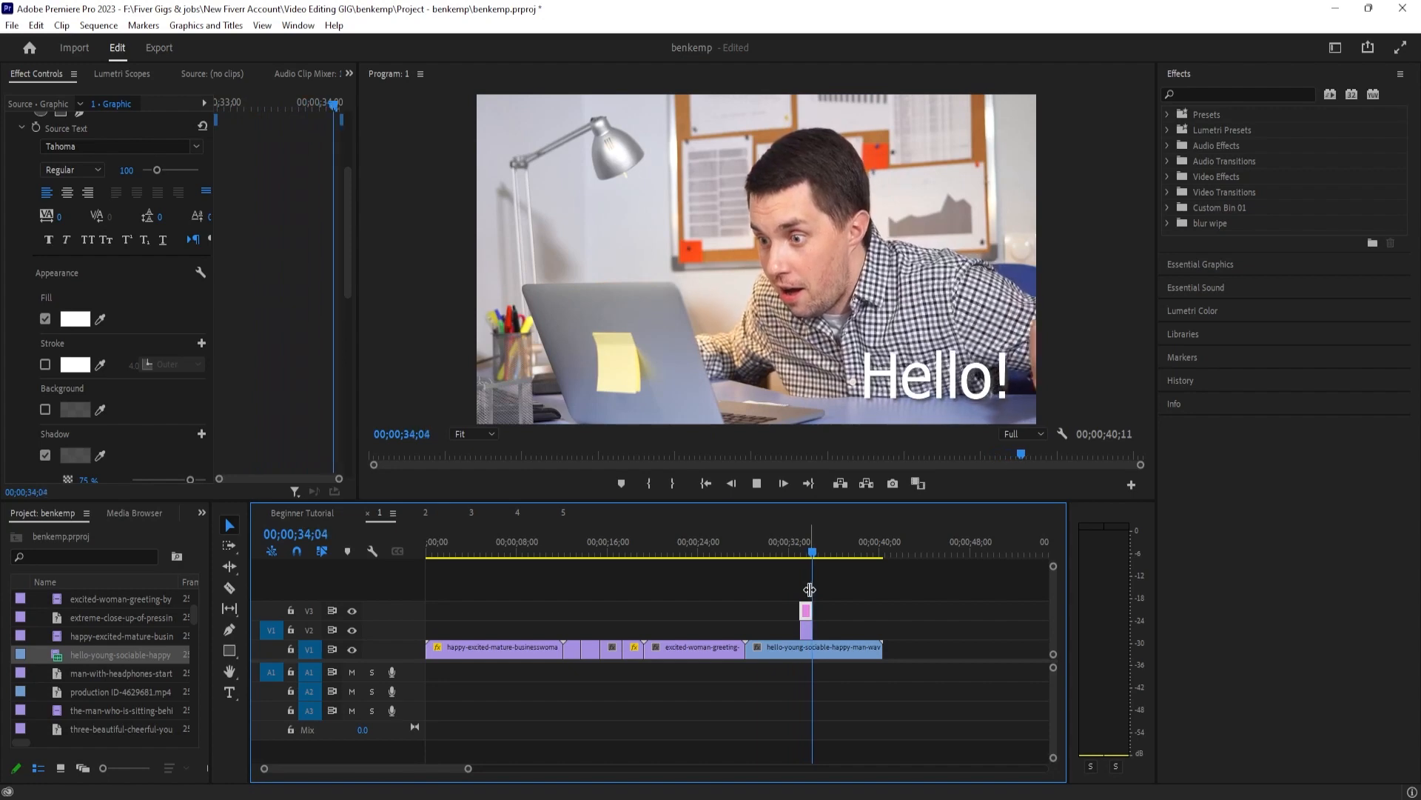
{"action": "key", "text": "space"}
Move the "Hello!" graphic on V3 past the overlay clip to about 00;00;34;12 and preview it over the waving man
{"action": "left_click_drag", "start_coordinate": [809, 614], "coordinate": [823, 607]}
{"action": "key", "text": "space"}
{"action": "left_click", "coordinate": [913, 422]}
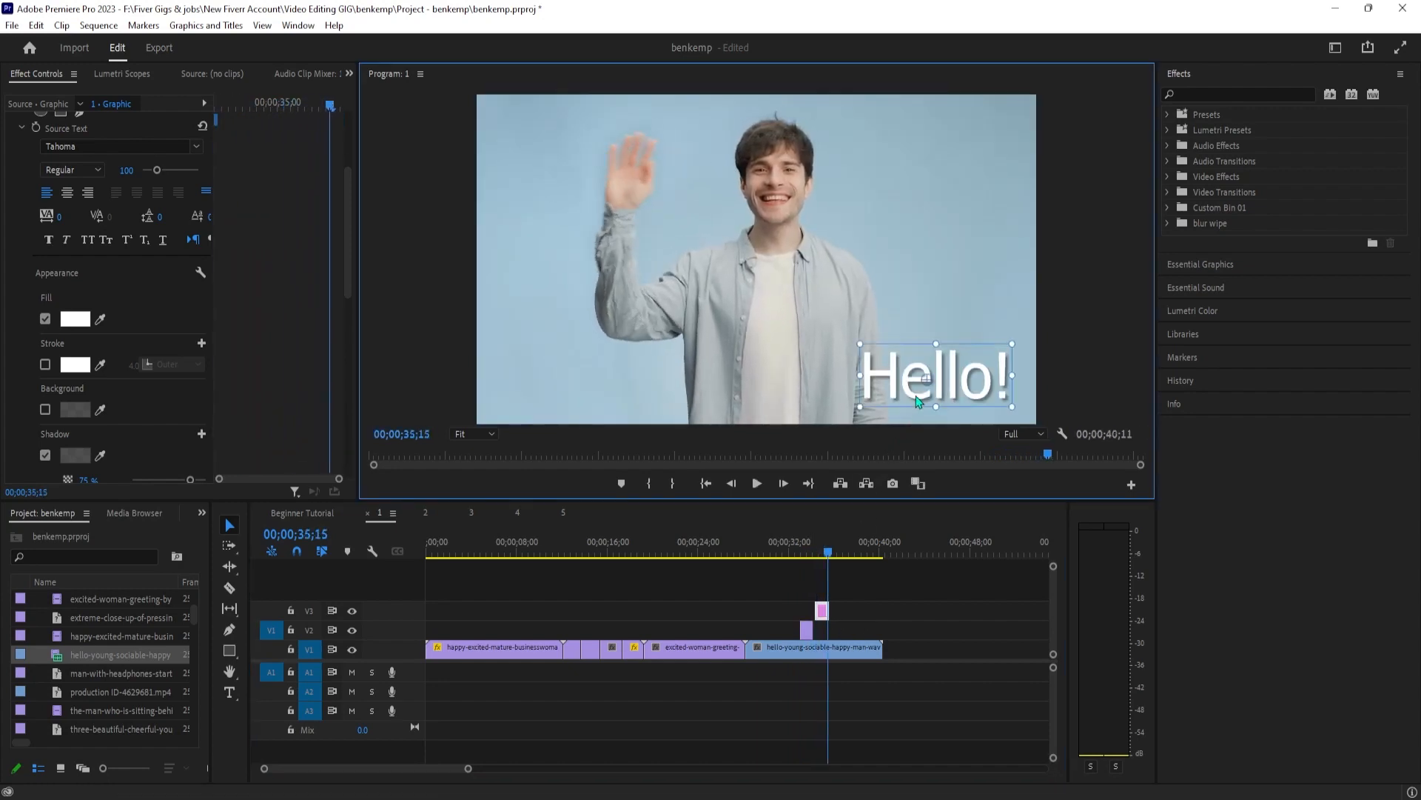
{"action": "left_click", "coordinate": [1209, 93]}
{"action": "left_click_drag", "start_coordinate": [827, 555], "coordinate": [817, 562]}
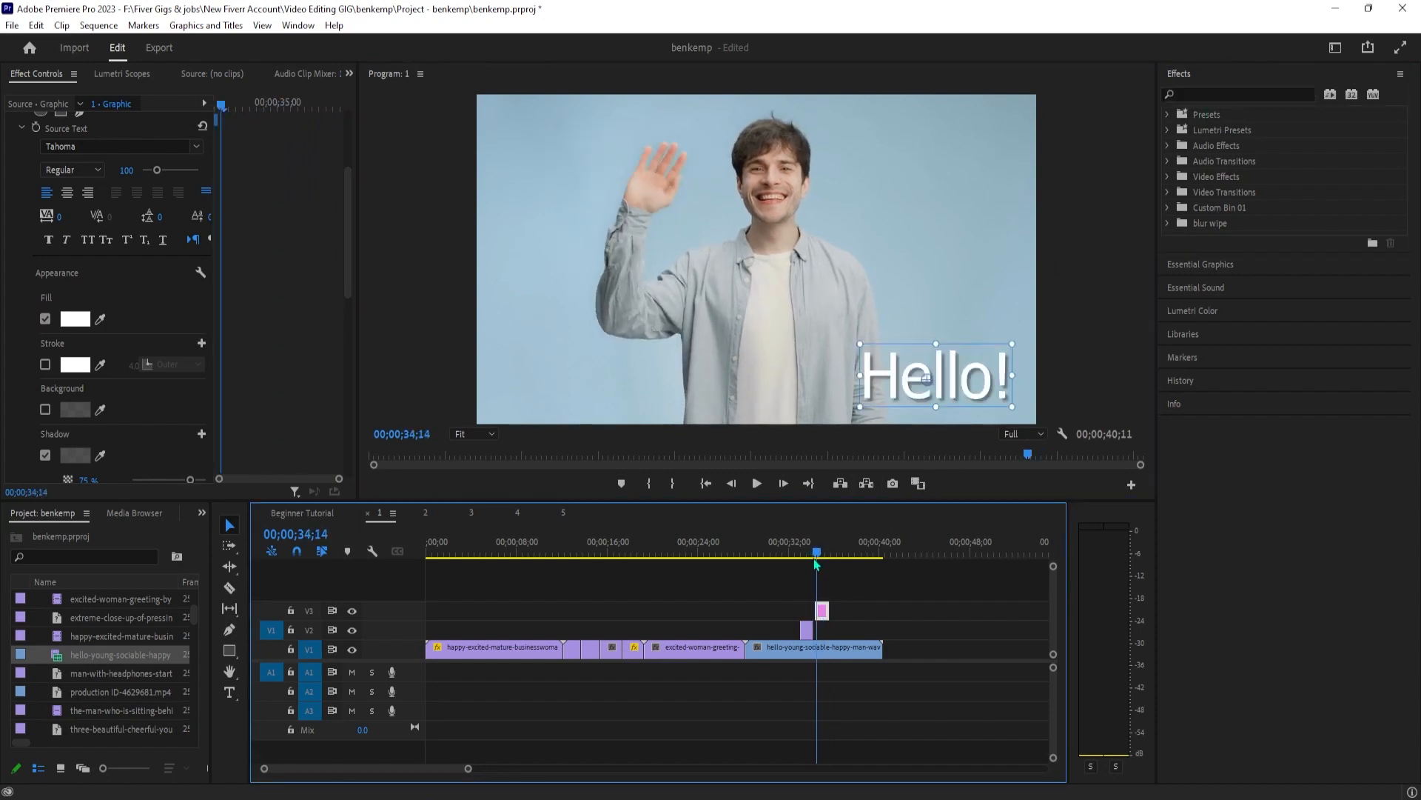
{"action": "left_click", "coordinate": [932, 380]}
{"action": "left_click", "coordinate": [225, 111]}
{"action": "left_click", "coordinate": [771, 589]}
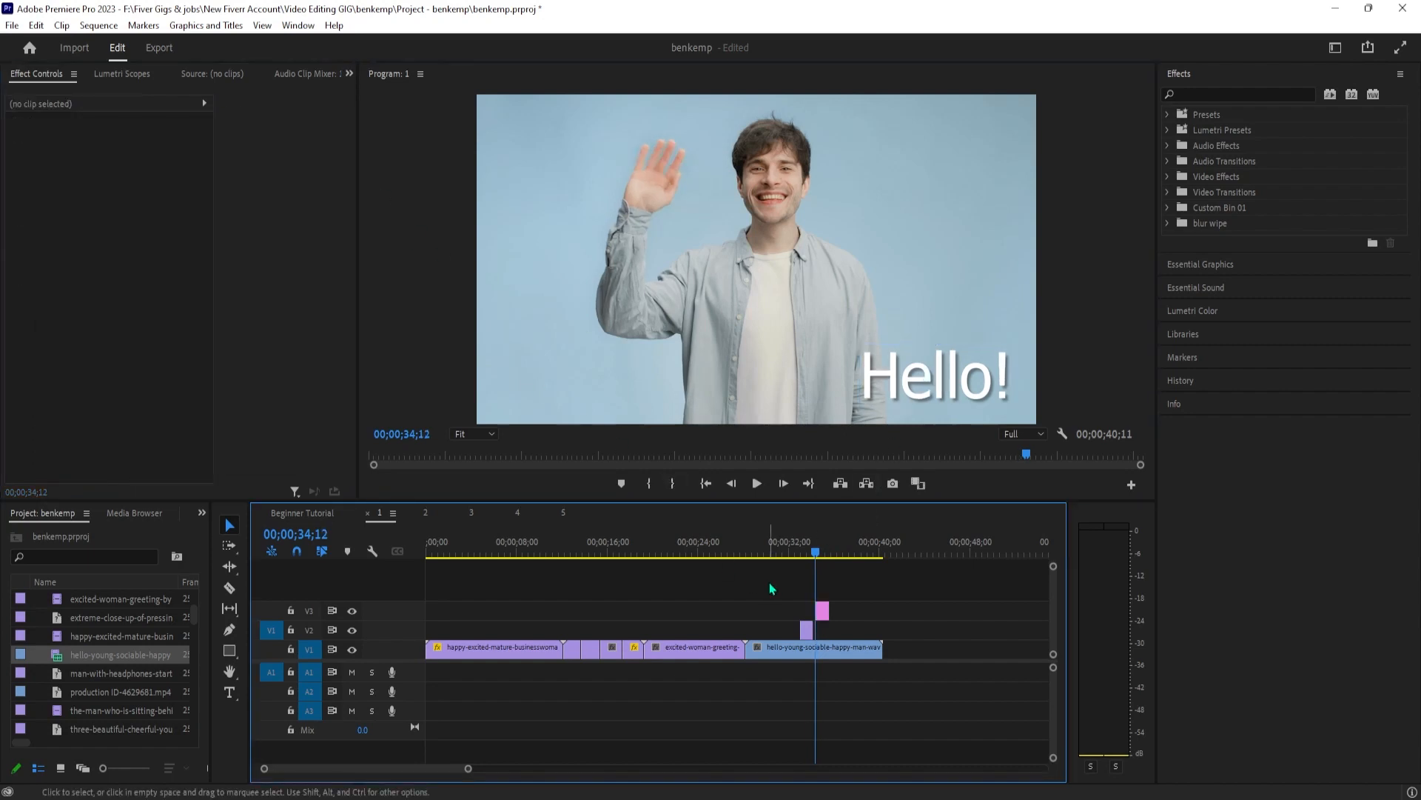
Play the excited-woman-greeting clip to find her wave, and move the "Hello!" graphic onto V2 above it at about 23.5 seconds
{"action": "mouse_move", "coordinate": [685, 554]}
{"action": "left_mouse_down"}
{"action": "mouse_move", "coordinate": [711, 566]}
{"action": "mouse_move", "coordinate": [667, 567]}
{"action": "left_mouse_up"}
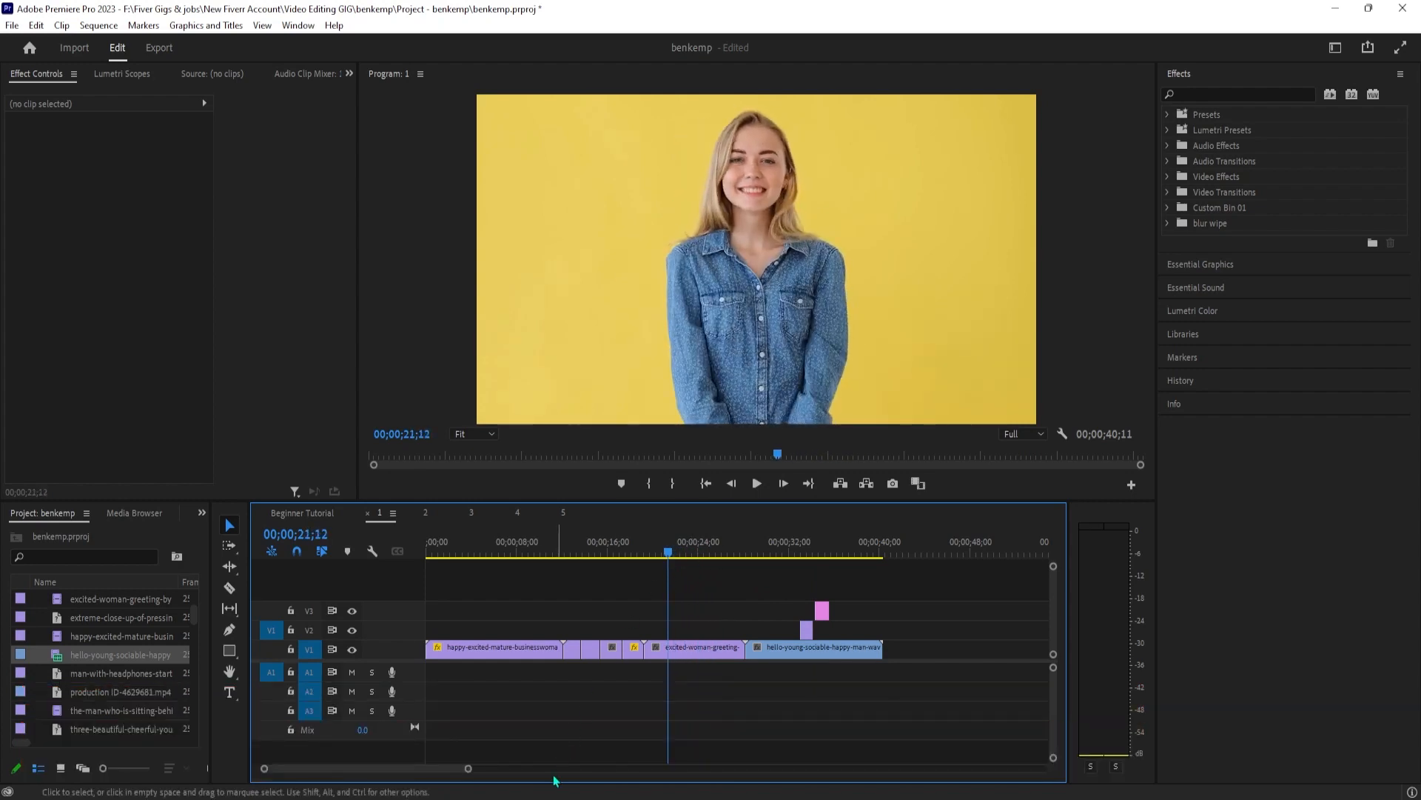
{"action": "left_click_drag", "start_coordinate": [670, 554], "coordinate": [680, 555]}
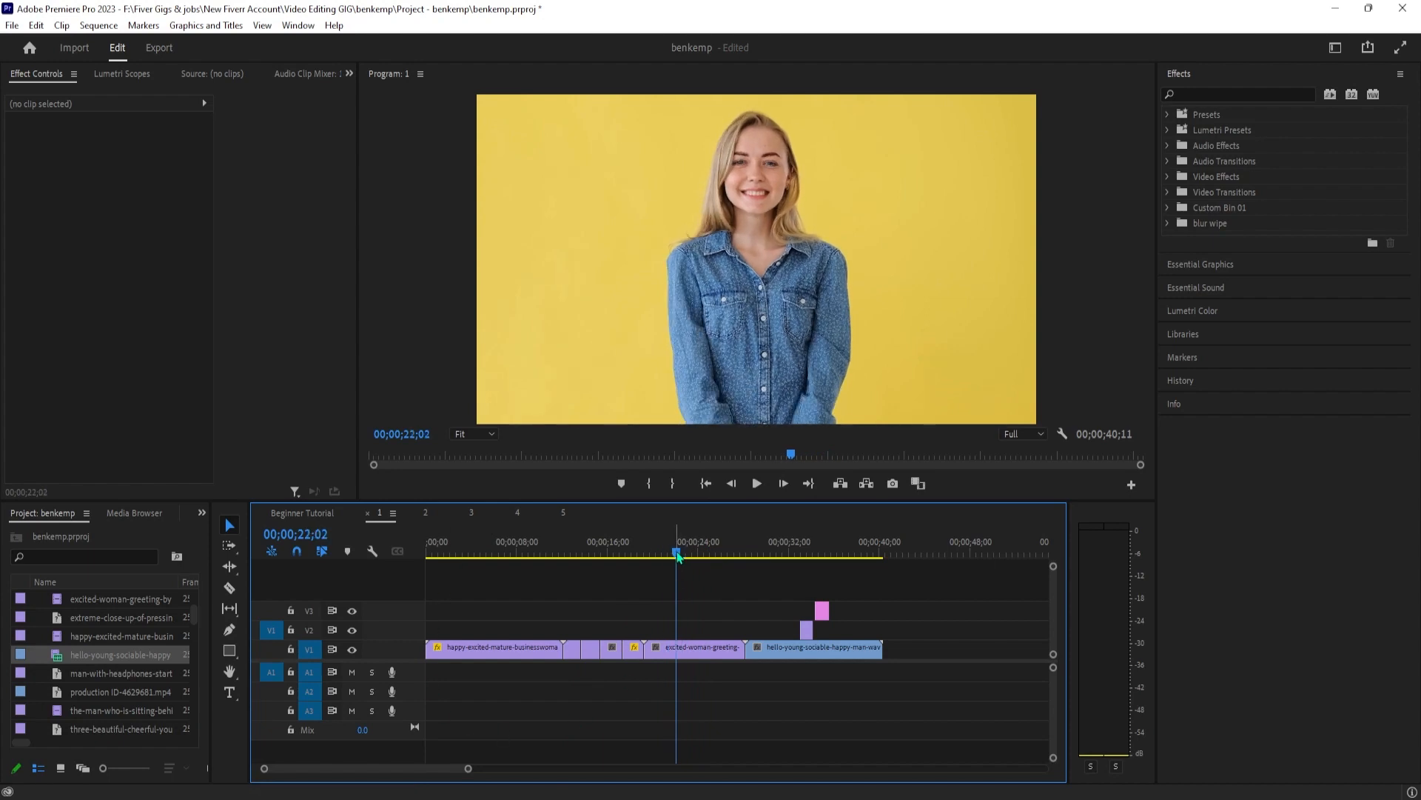
{"action": "left_click_drag", "start_coordinate": [670, 559], "coordinate": [659, 562]}
{"action": "key", "text": "space"}
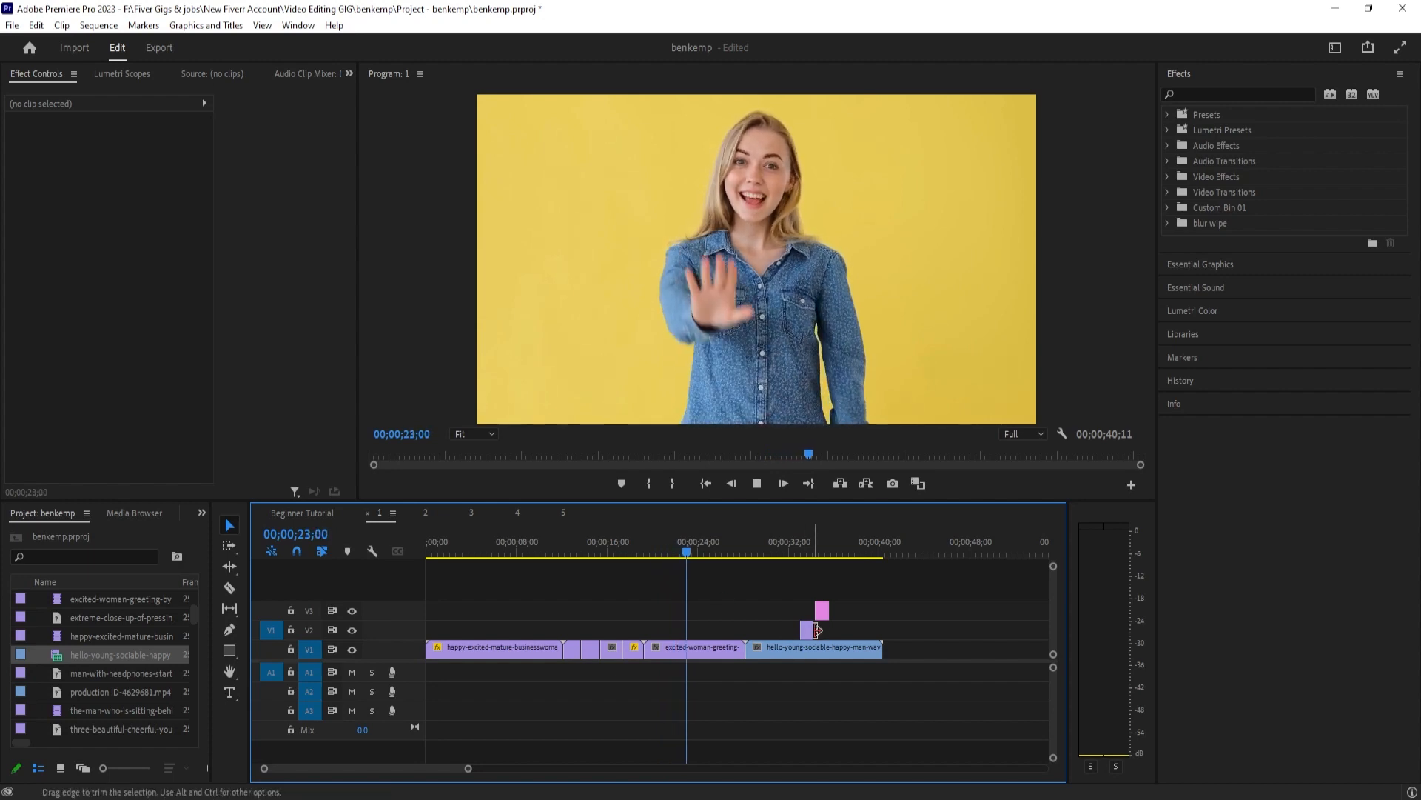
{"action": "left_click_drag", "start_coordinate": [822, 611], "coordinate": [697, 630]}
Play back the woman's wave with the "Hello!" graphic to check how the text is timed to the gesture
{"action": "key", "text": "space"}
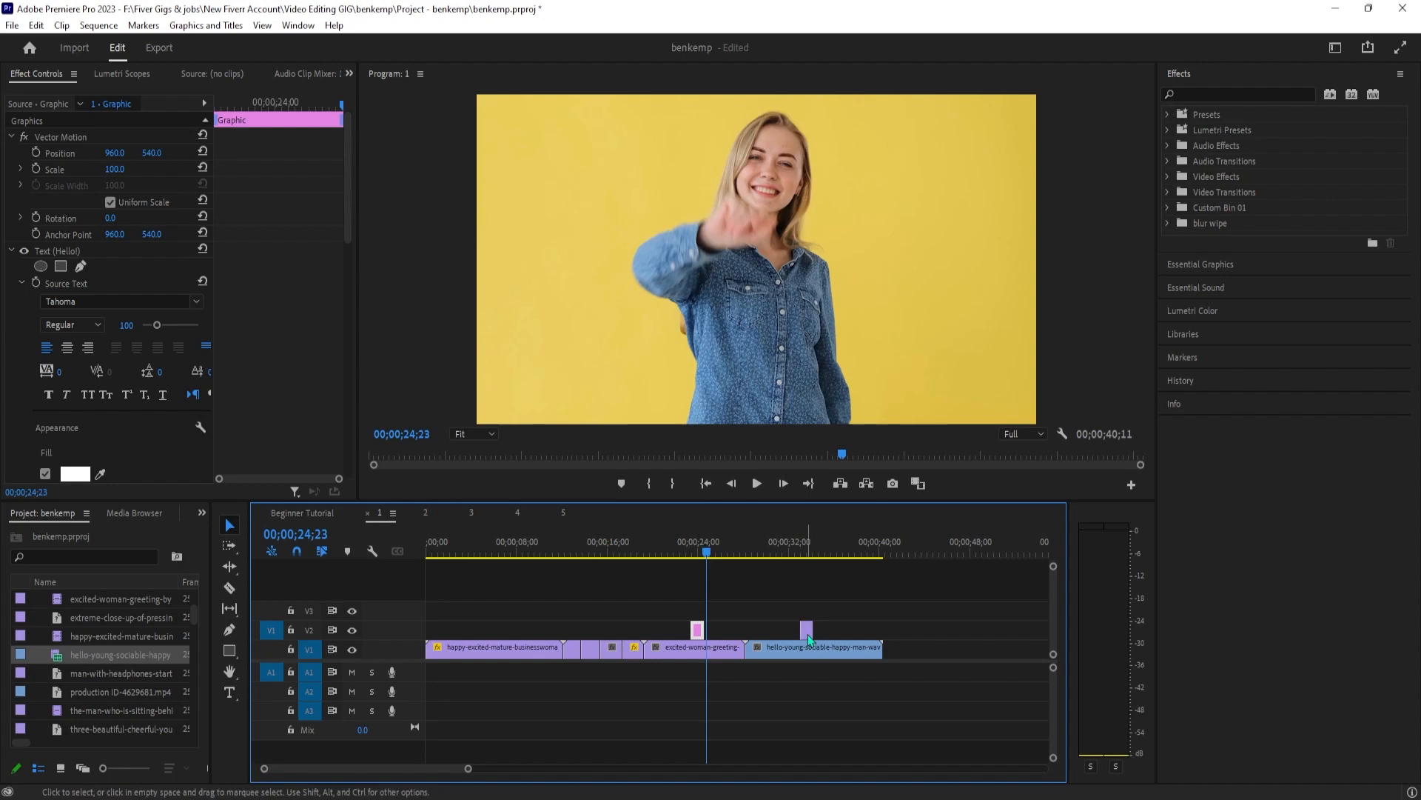
{"action": "left_click", "coordinate": [698, 559]}
{"action": "key", "text": "space"}
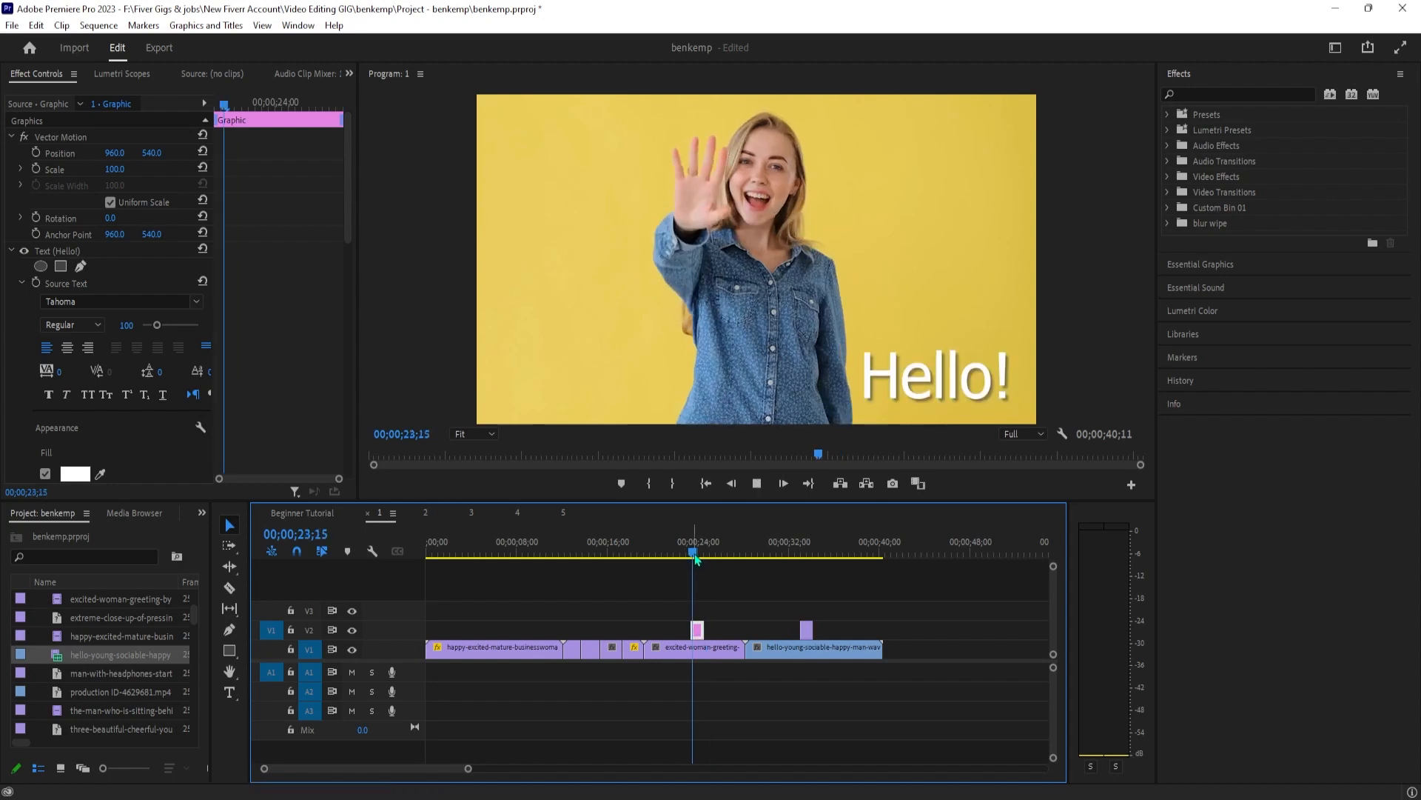
{"action": "key", "text": "space"}
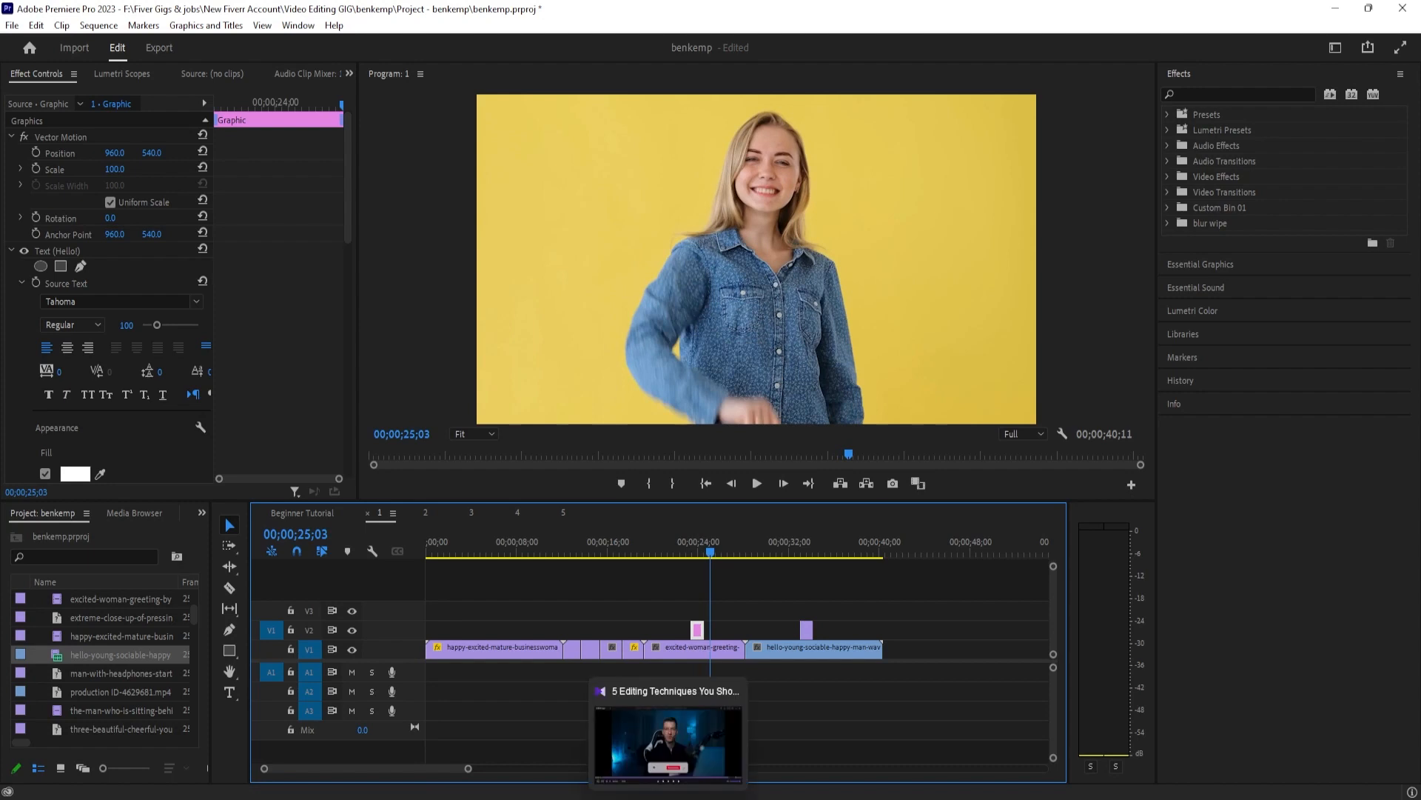
{"action": "left_click_drag", "start_coordinate": [725, 557], "coordinate": [700, 576]}
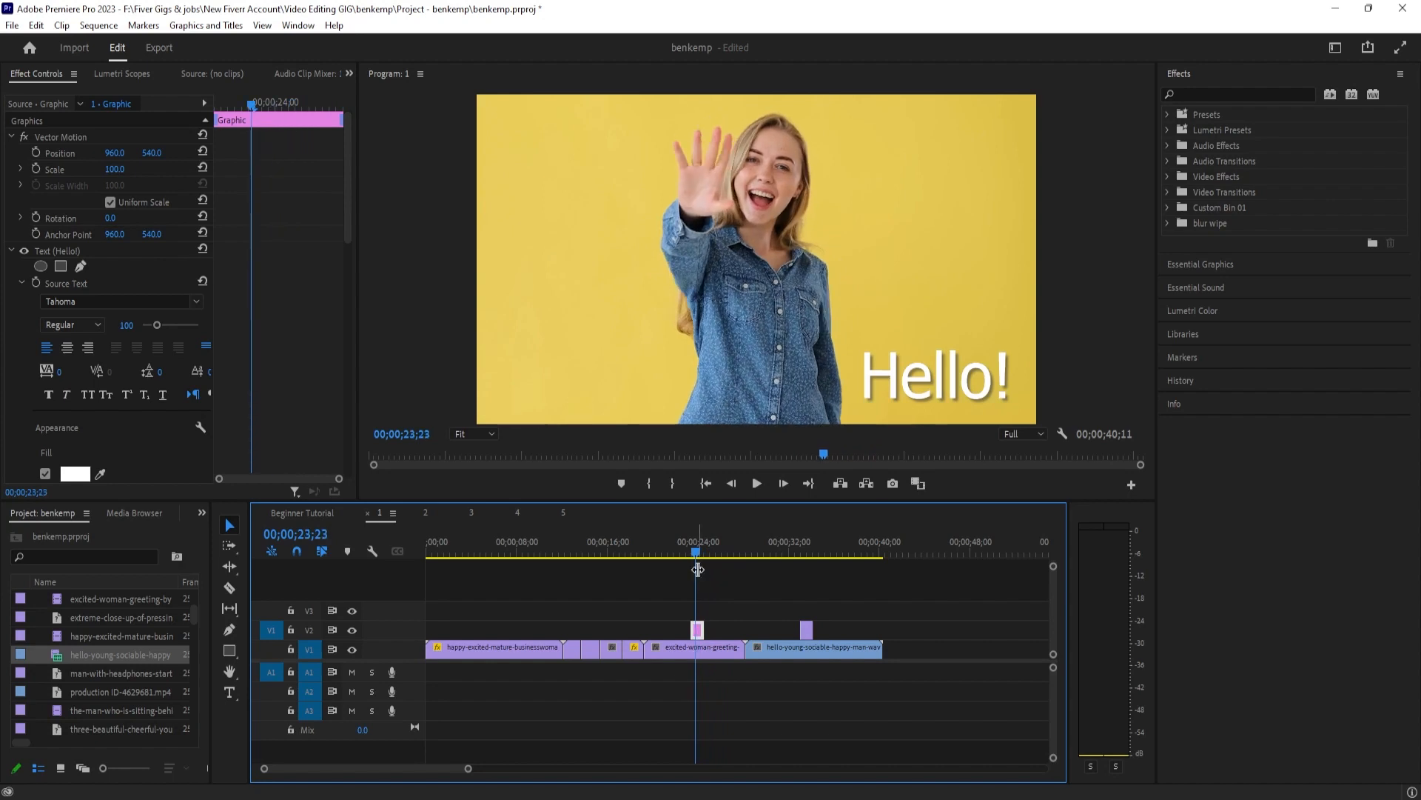
{"action": "key", "text": "space"}
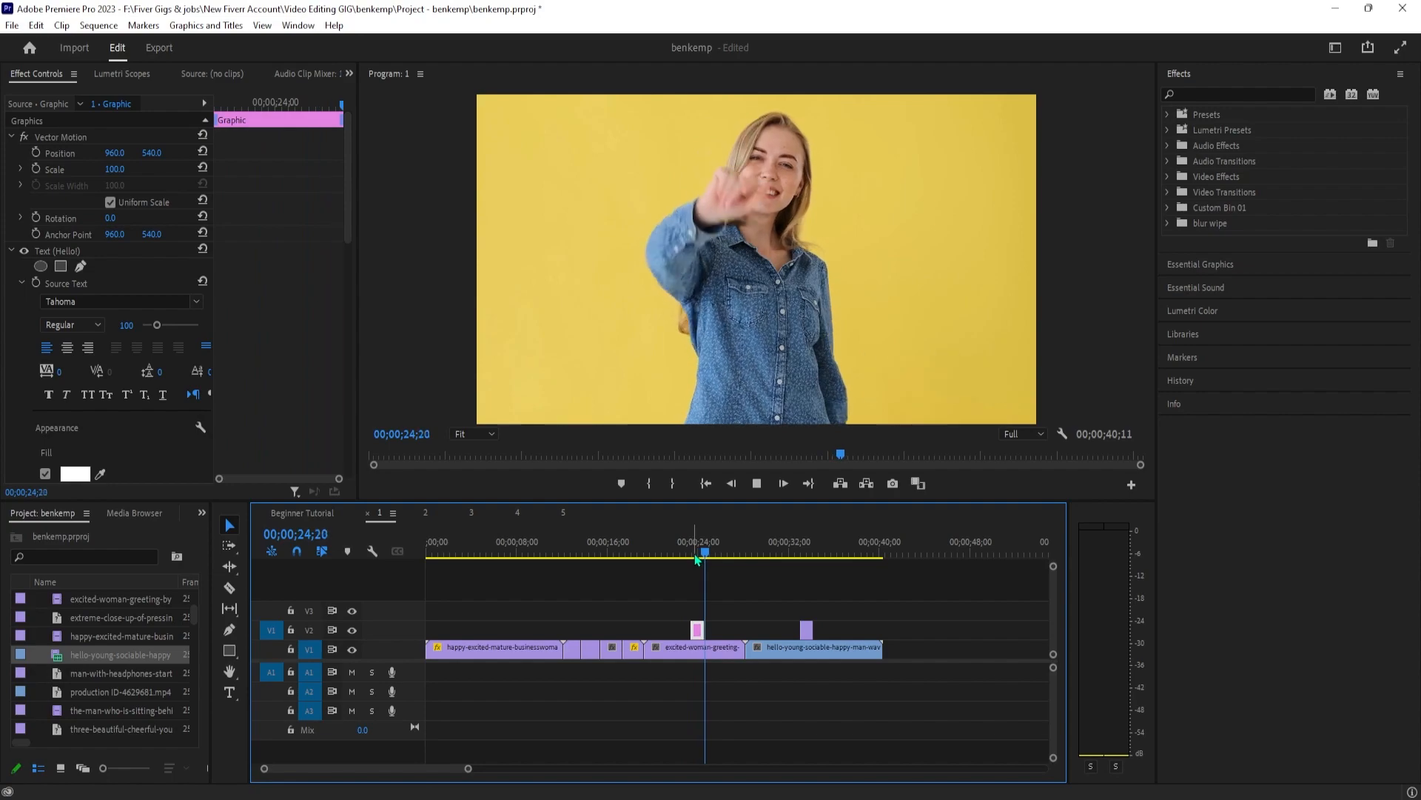
{"action": "key", "text": "space"}
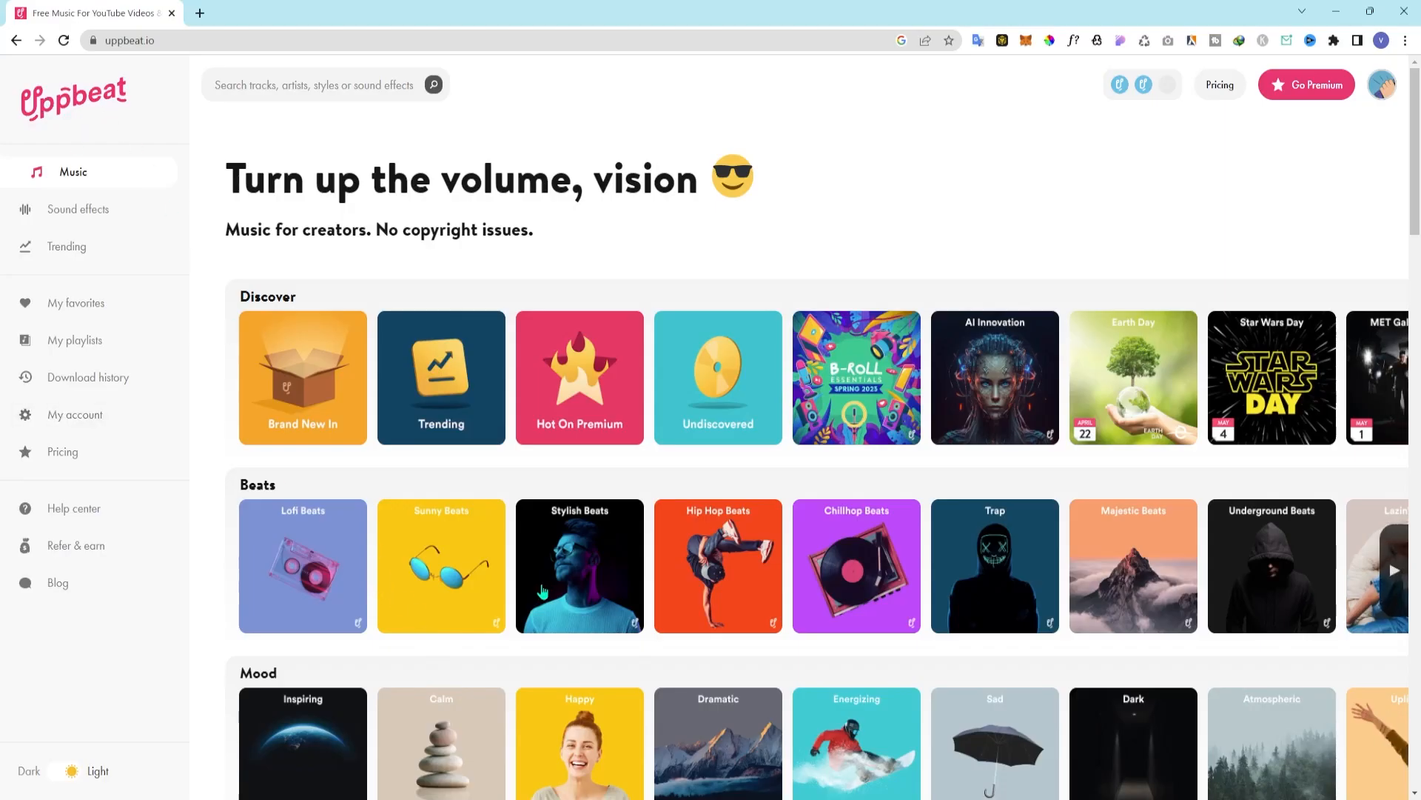
Browse the Uppbeat music catalogue, and compare the Free, Premium and Business plans on its pricing page
{"action": "scroll", "coordinate": [548, 590], "scroll_direction": "down", "scroll_amount": 4}
{"action": "scroll", "coordinate": [548, 590], "scroll_direction": "up", "scroll_amount": 4}
{"action": "left_click", "coordinate": [1216, 94]}
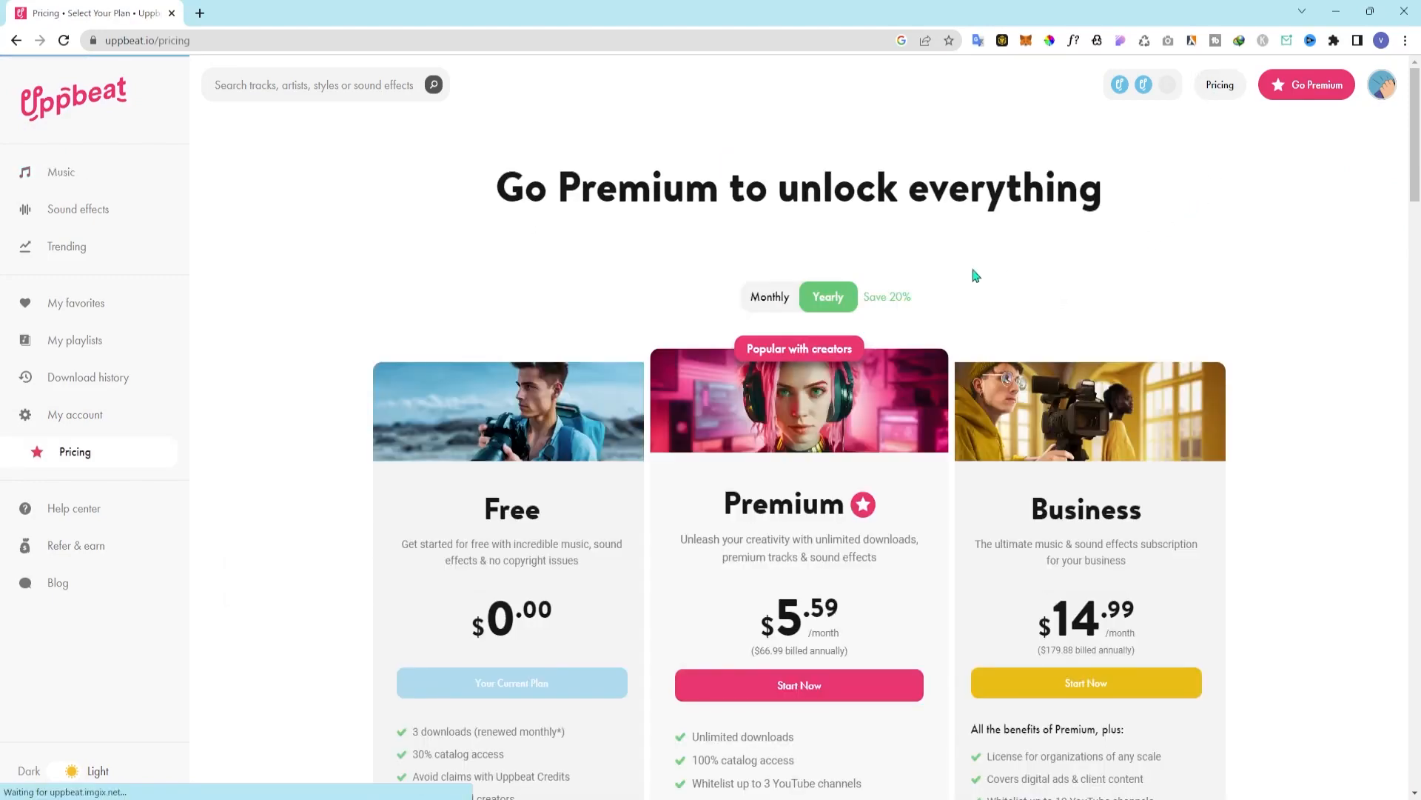
{"action": "scroll", "coordinate": [818, 670], "scroll_direction": "down", "scroll_amount": 4}
{"action": "scroll", "coordinate": [732, 606], "scroll_direction": "up", "scroll_amount": 4}
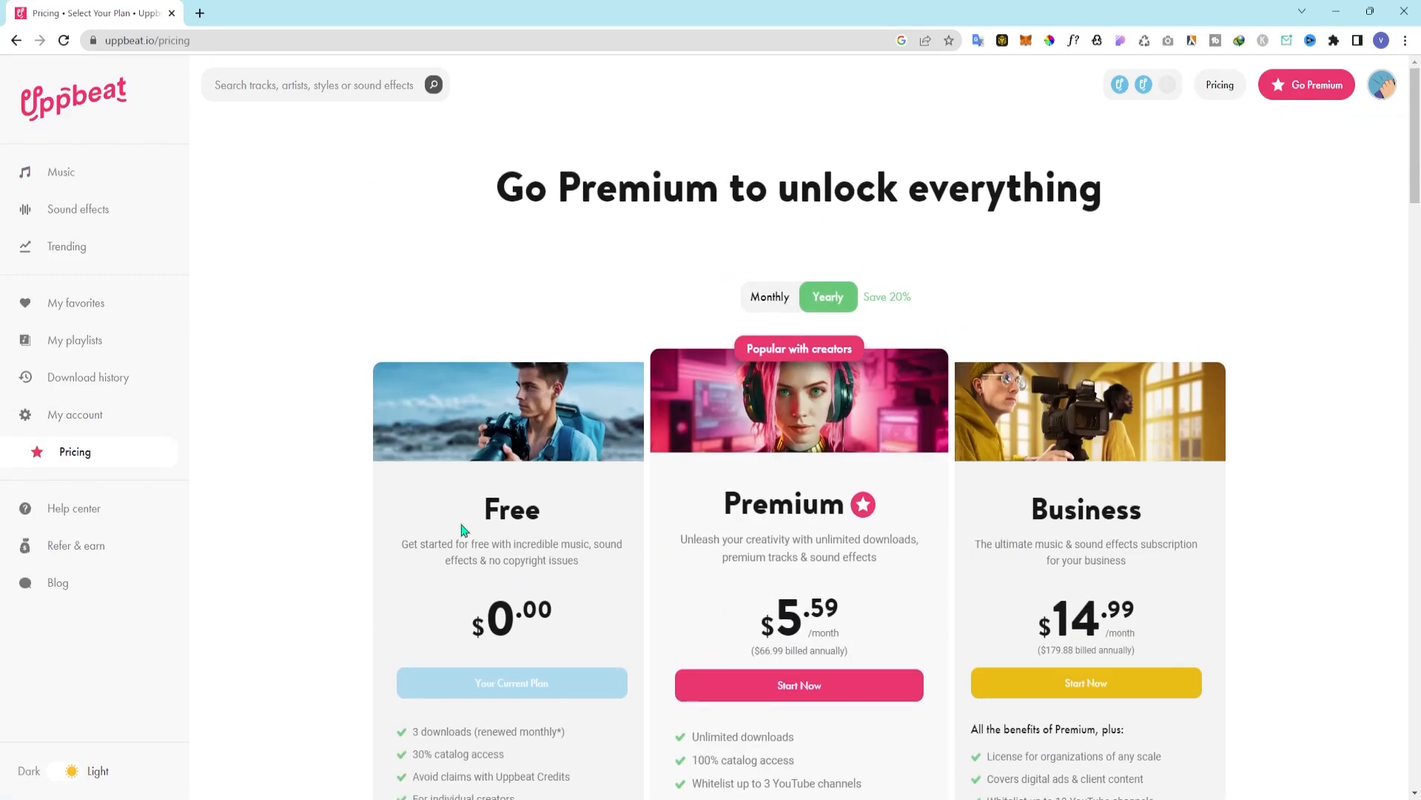
{"action": "scroll", "coordinate": [467, 503], "scroll_direction": "down", "scroll_amount": 2}
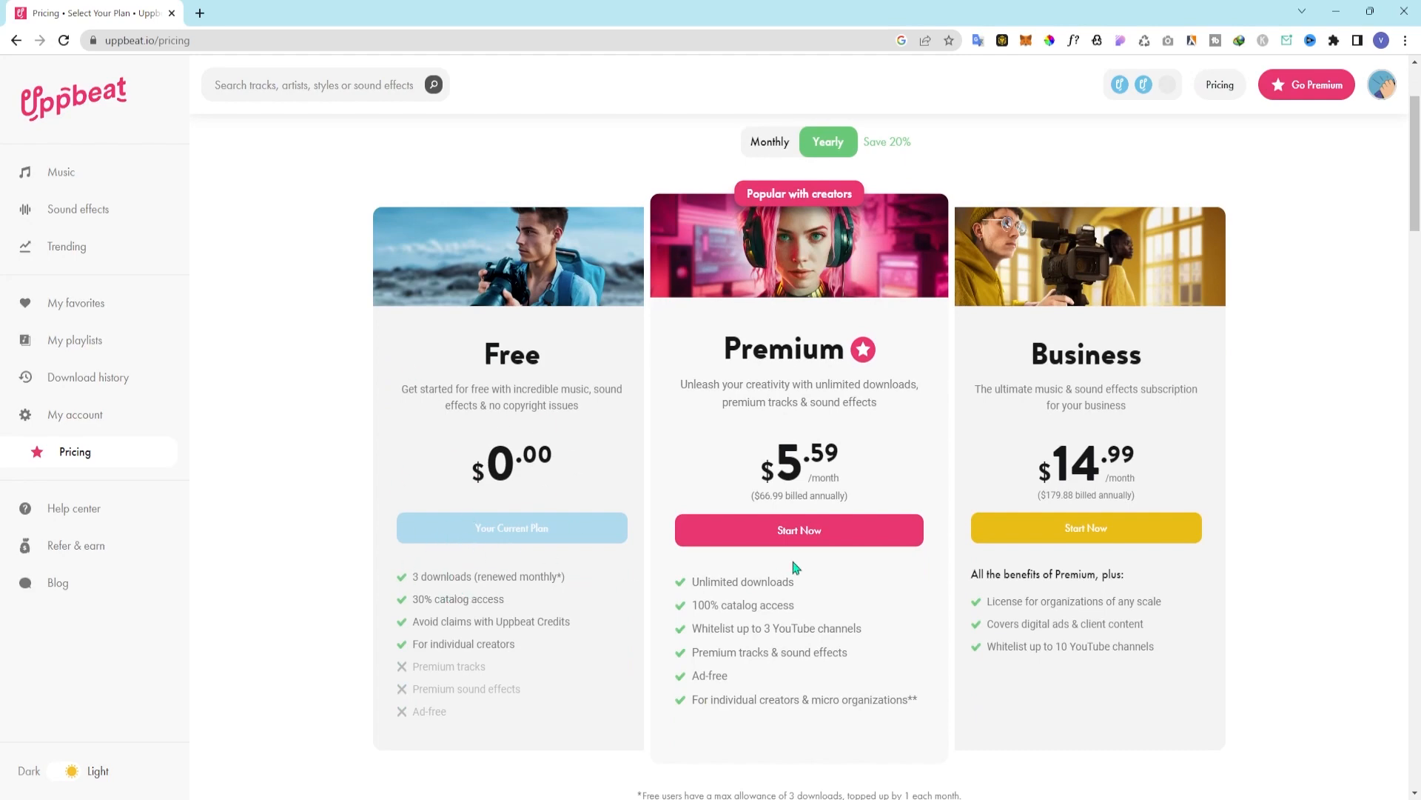
{"action": "scroll", "coordinate": [681, 661], "scroll_direction": "up", "scroll_amount": 2}
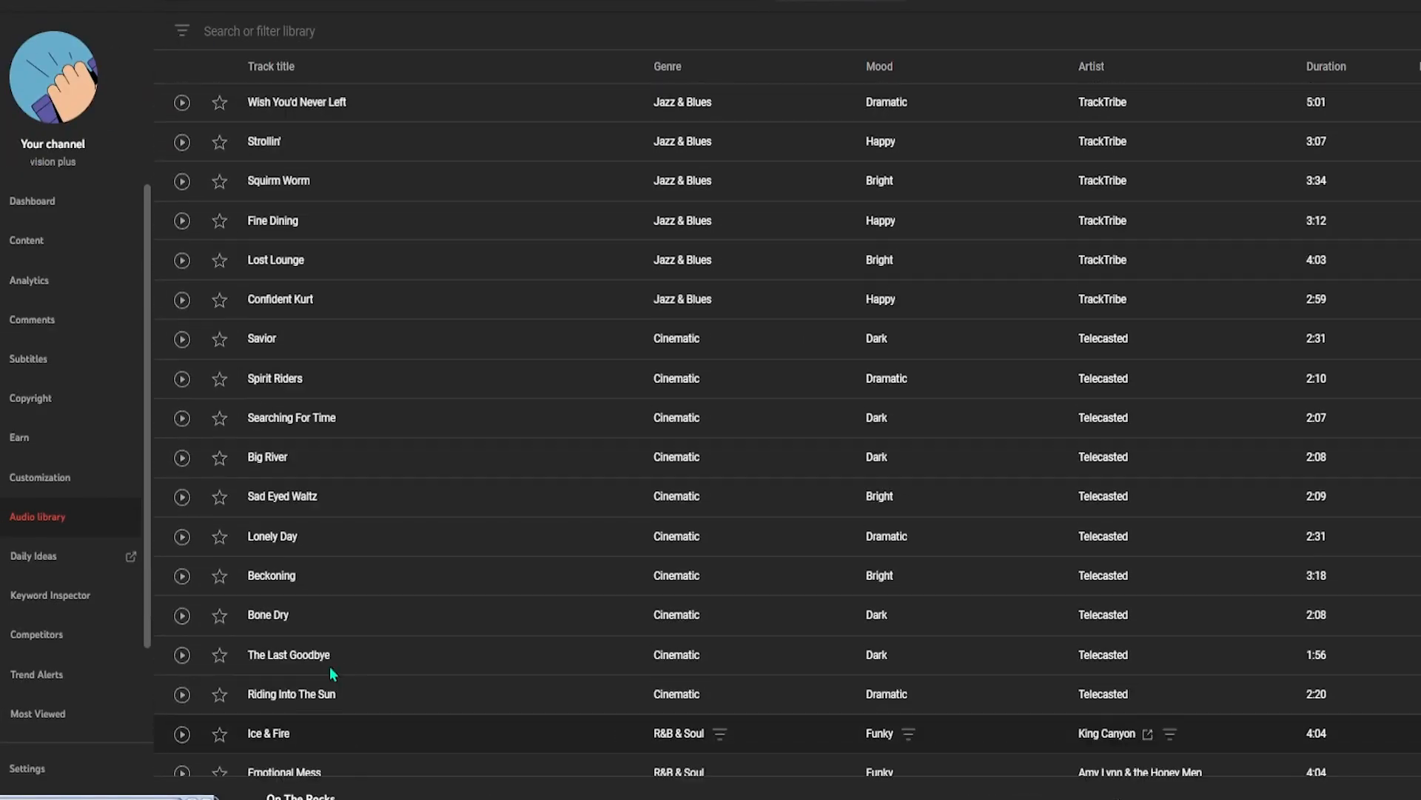
Preview the track "Lost Lounge" in the YouTube audio library and browse the other music listed there
{"action": "left_click", "coordinate": [181, 349]}
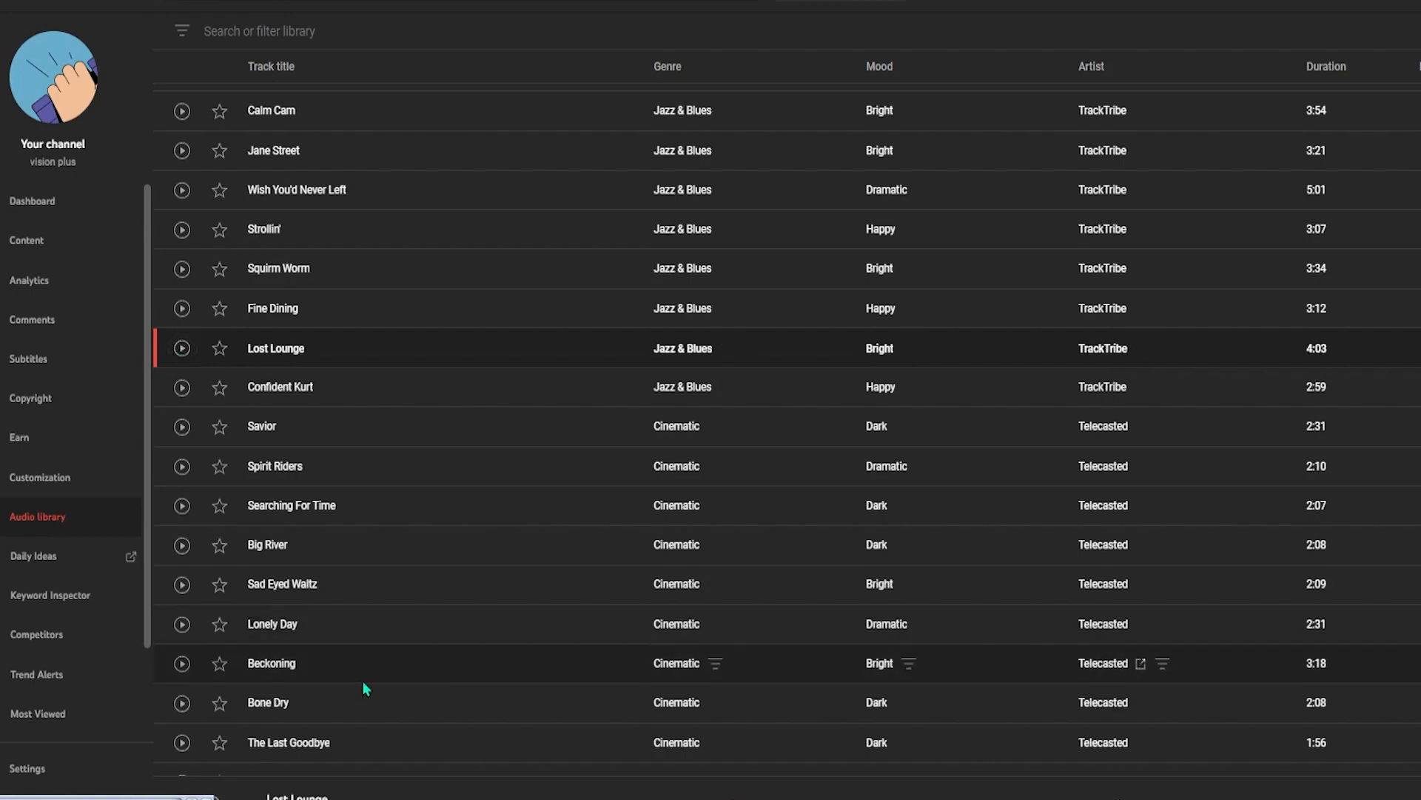
{"action": "scroll", "coordinate": [365, 681], "scroll_direction": "down", "scroll_amount": 7}
{"action": "scroll", "coordinate": [368, 665], "scroll_direction": "up", "scroll_amount": 5}
{"action": "scroll", "coordinate": [377, 647], "scroll_direction": "up", "scroll_amount": 4}
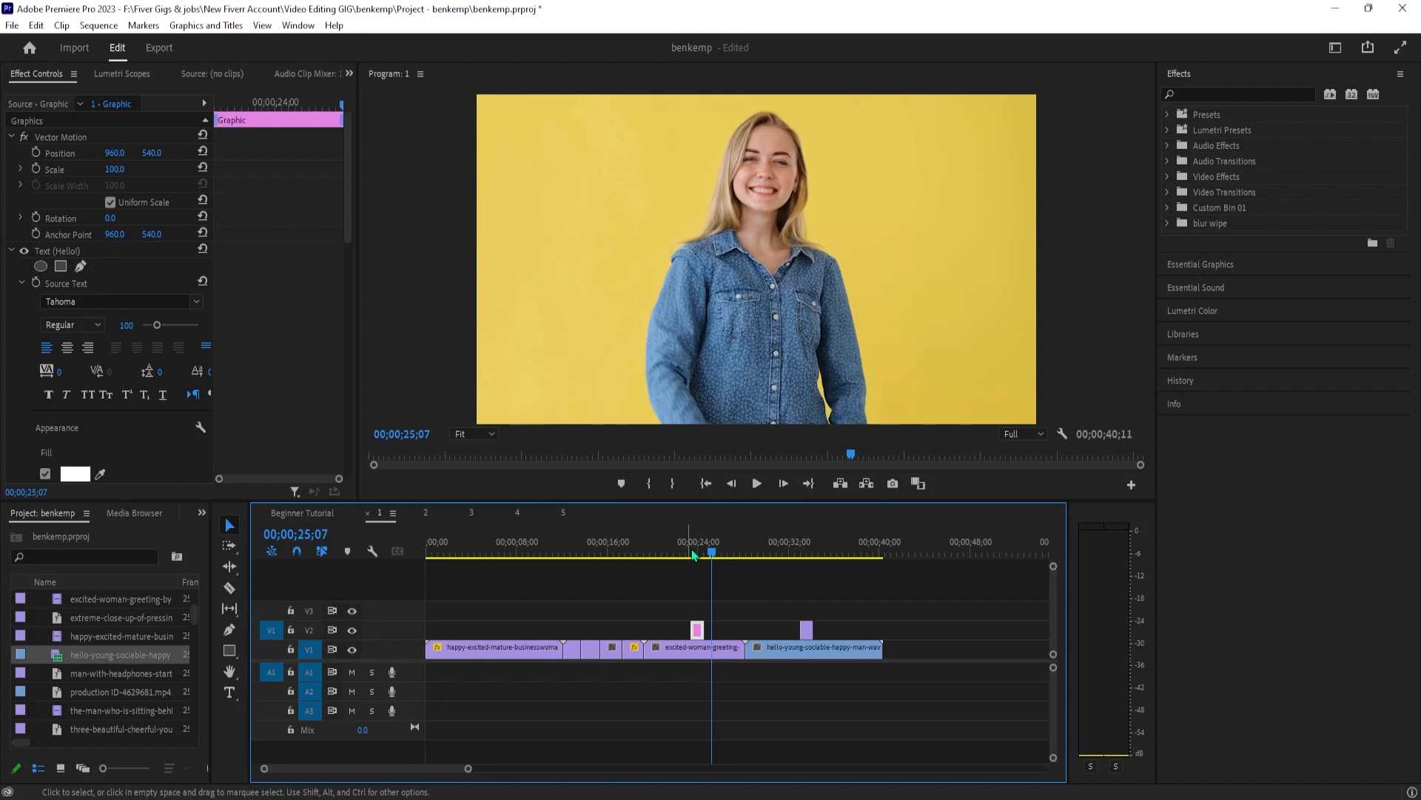
{"action": "left_click_drag", "start_coordinate": [712, 561], "coordinate": [694, 564]}
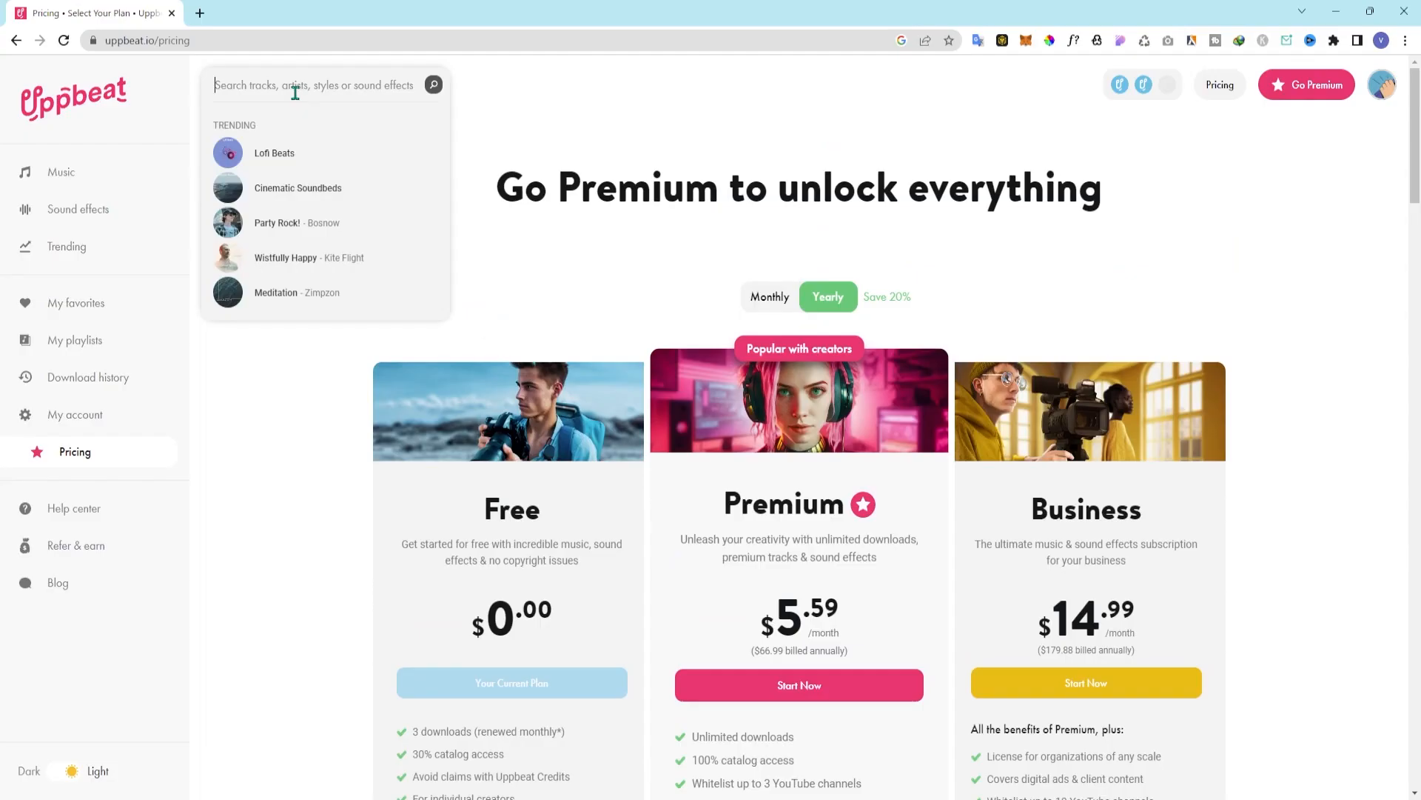
Search Uppbeat for "keyboard" sound effects and preview several results, including an electric piano interlude, "Keyboard typing" and "Keyboard wiped clean"
{"action": "type", "text": "keyboard"}
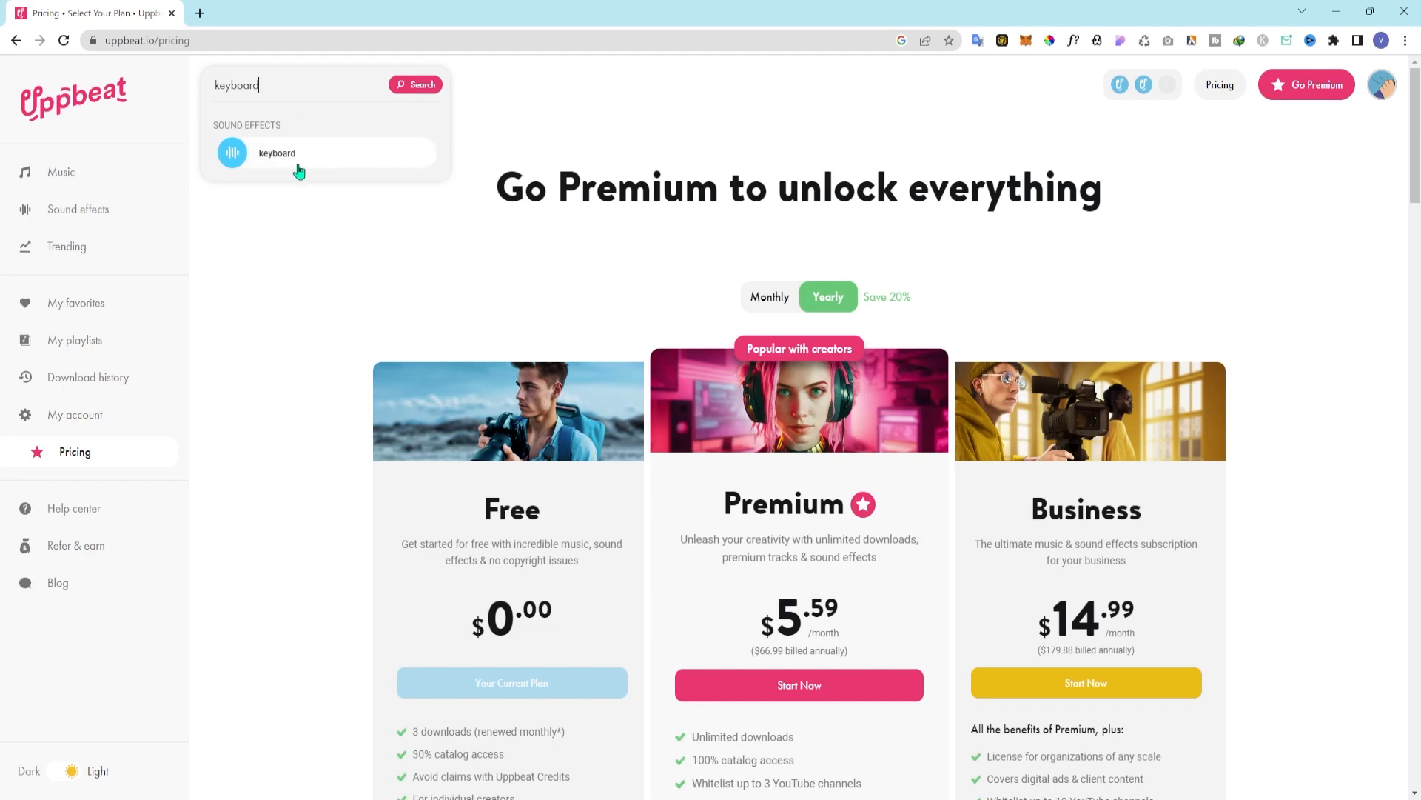
{"action": "left_click", "coordinate": [295, 162]}
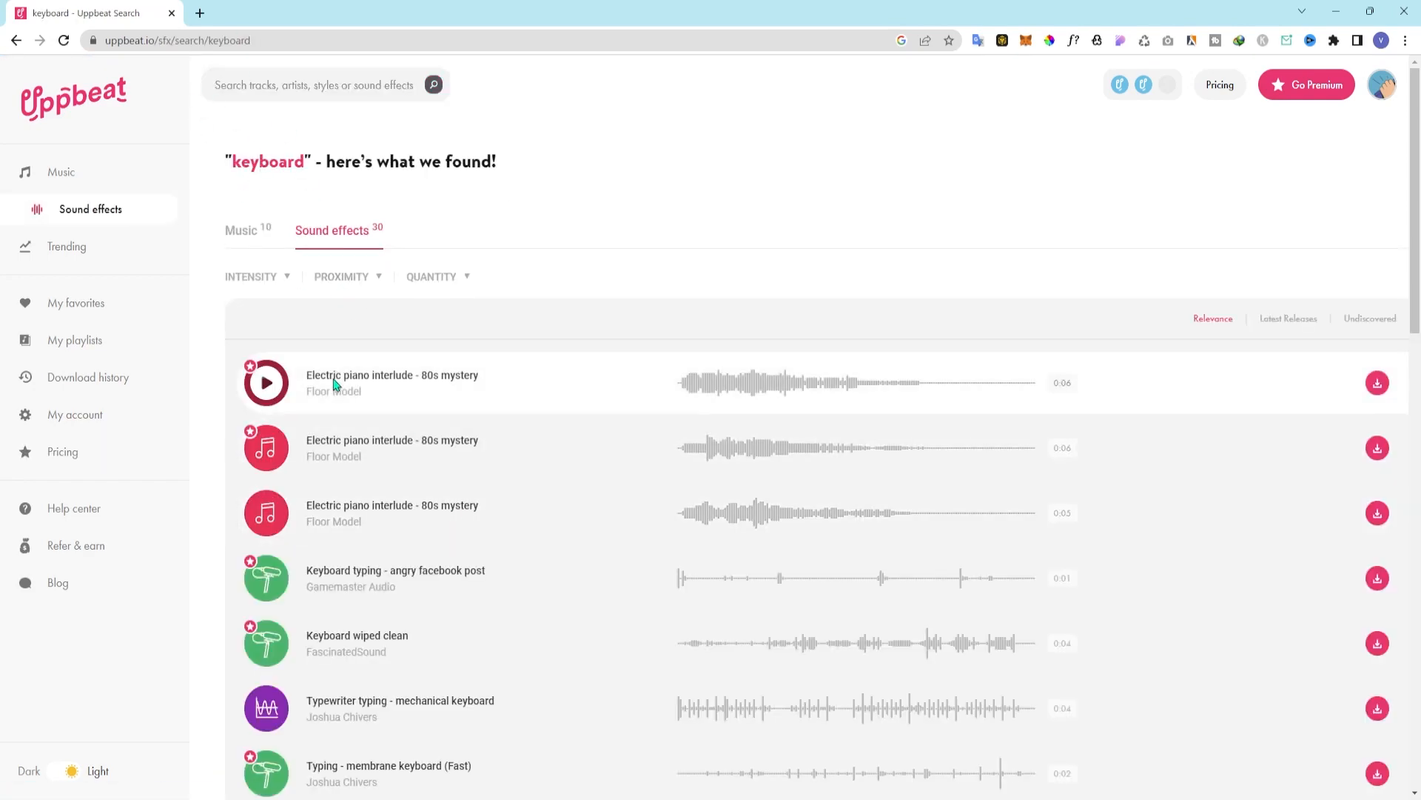
{"action": "left_click", "coordinate": [268, 389]}
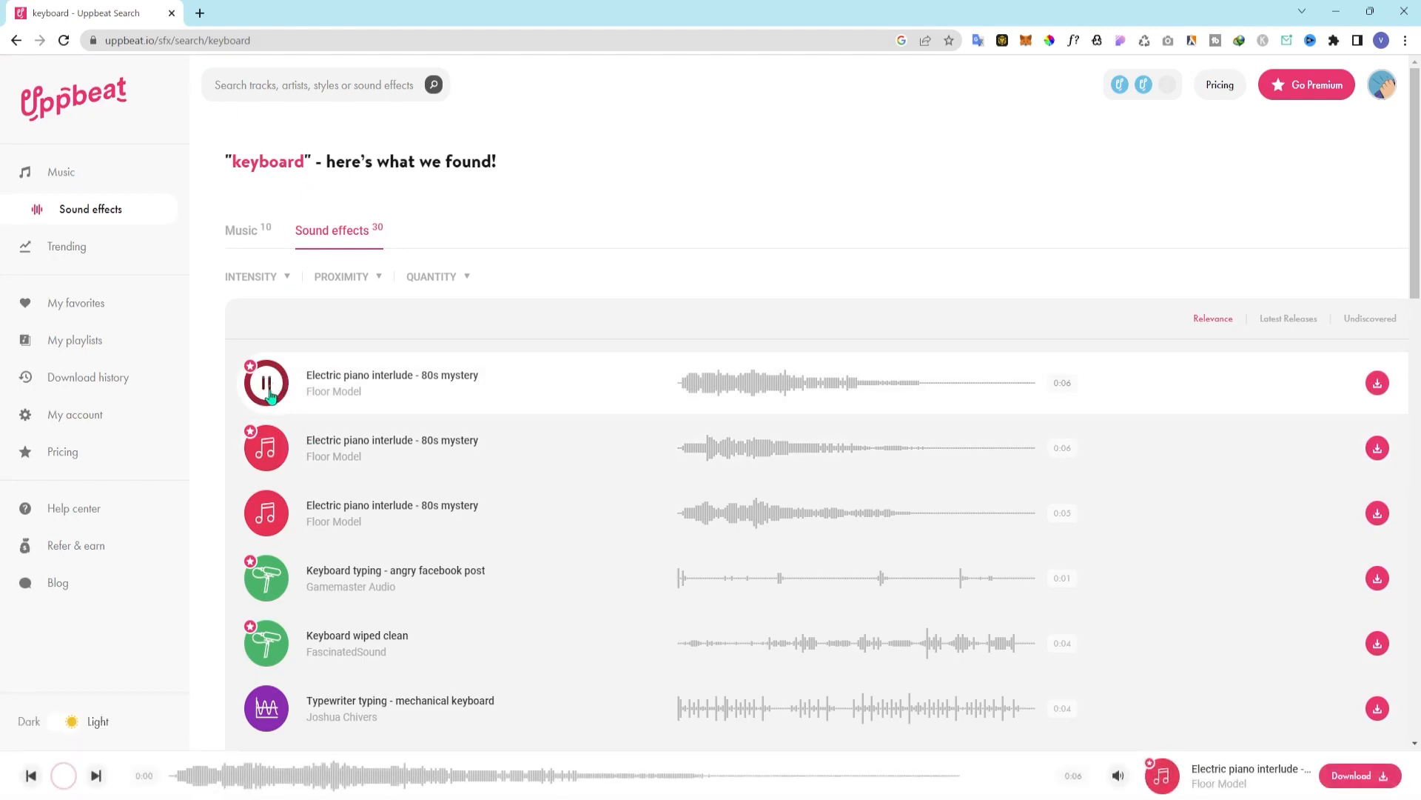
{"action": "left_click", "coordinate": [268, 391]}
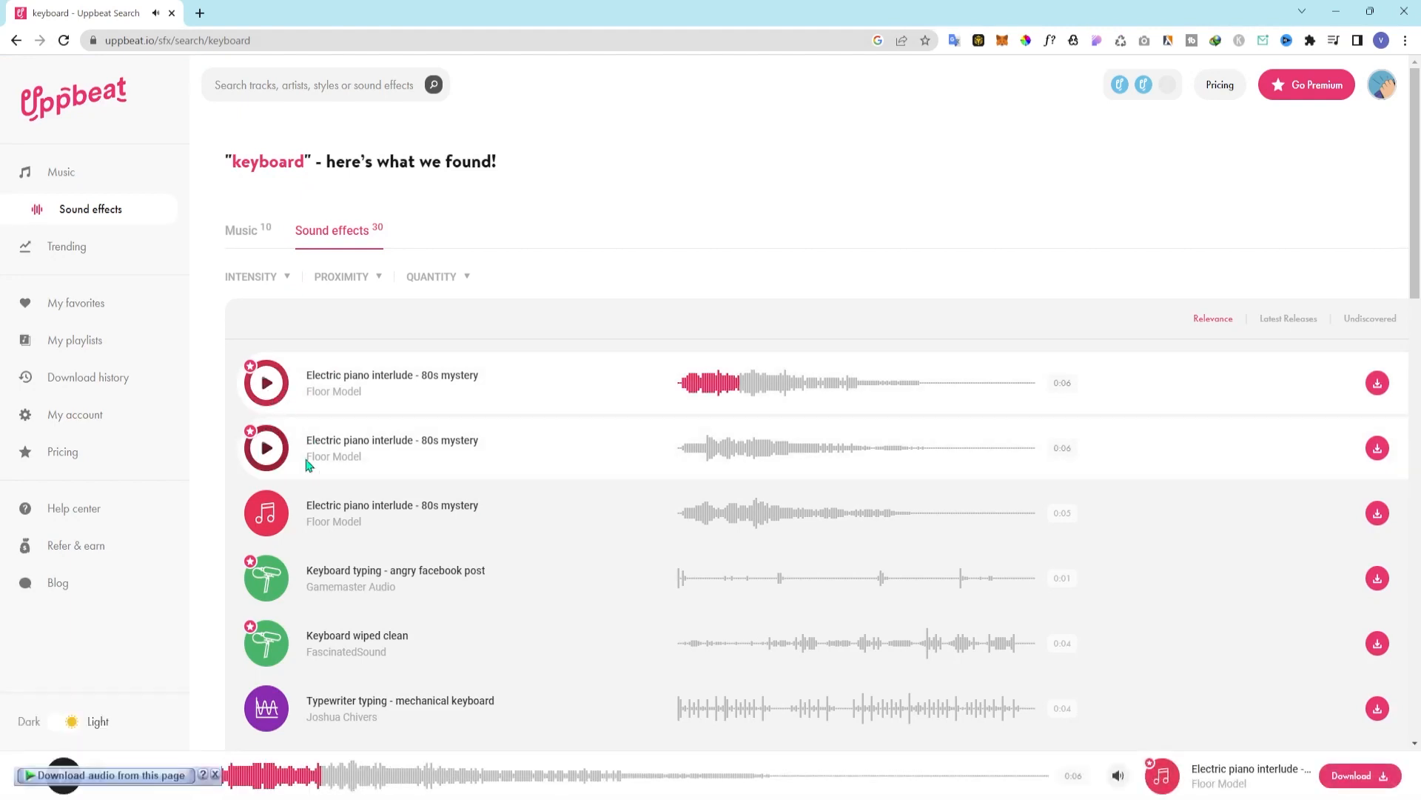
{"action": "left_click", "coordinate": [277, 579]}
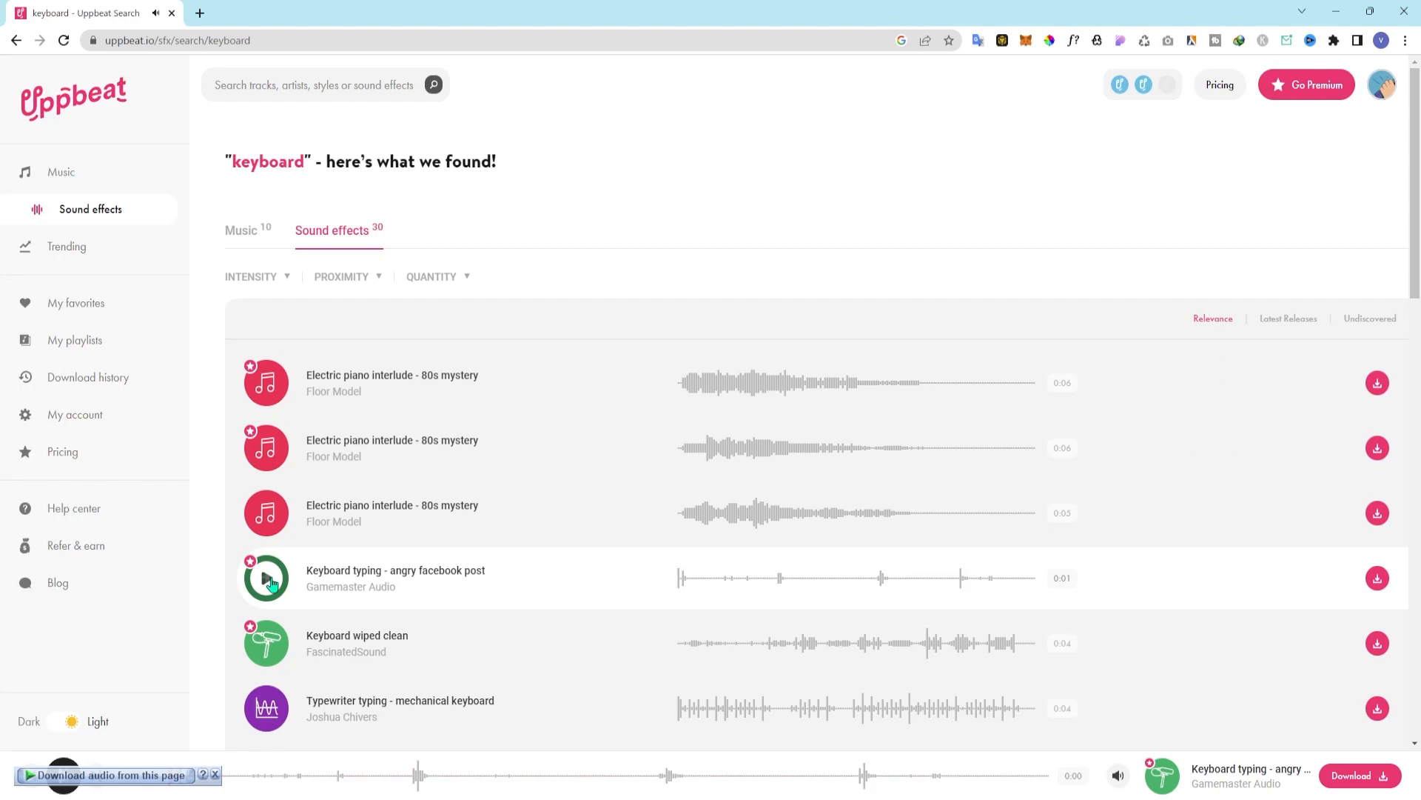
{"action": "left_click", "coordinate": [278, 650]}
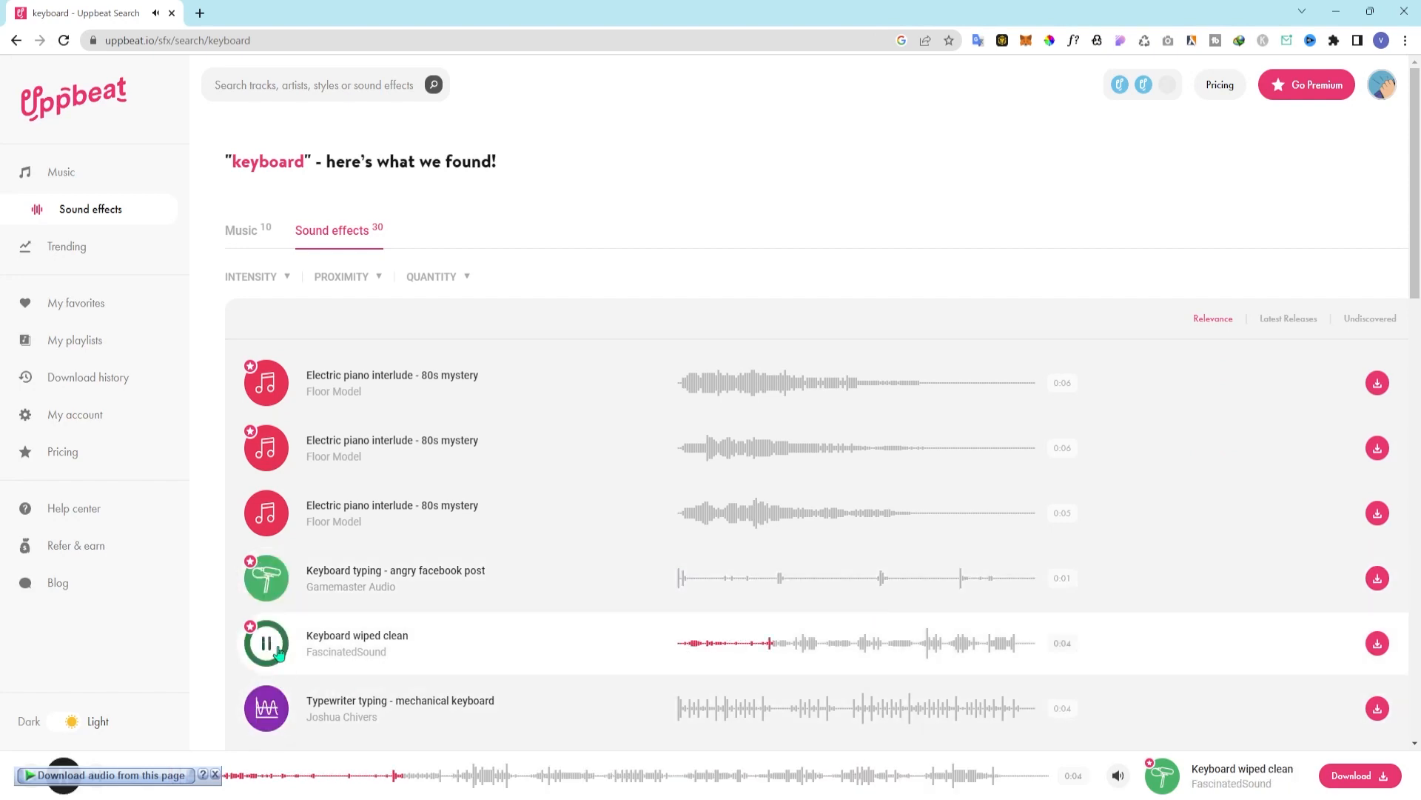
{"action": "left_click", "coordinate": [272, 455]}
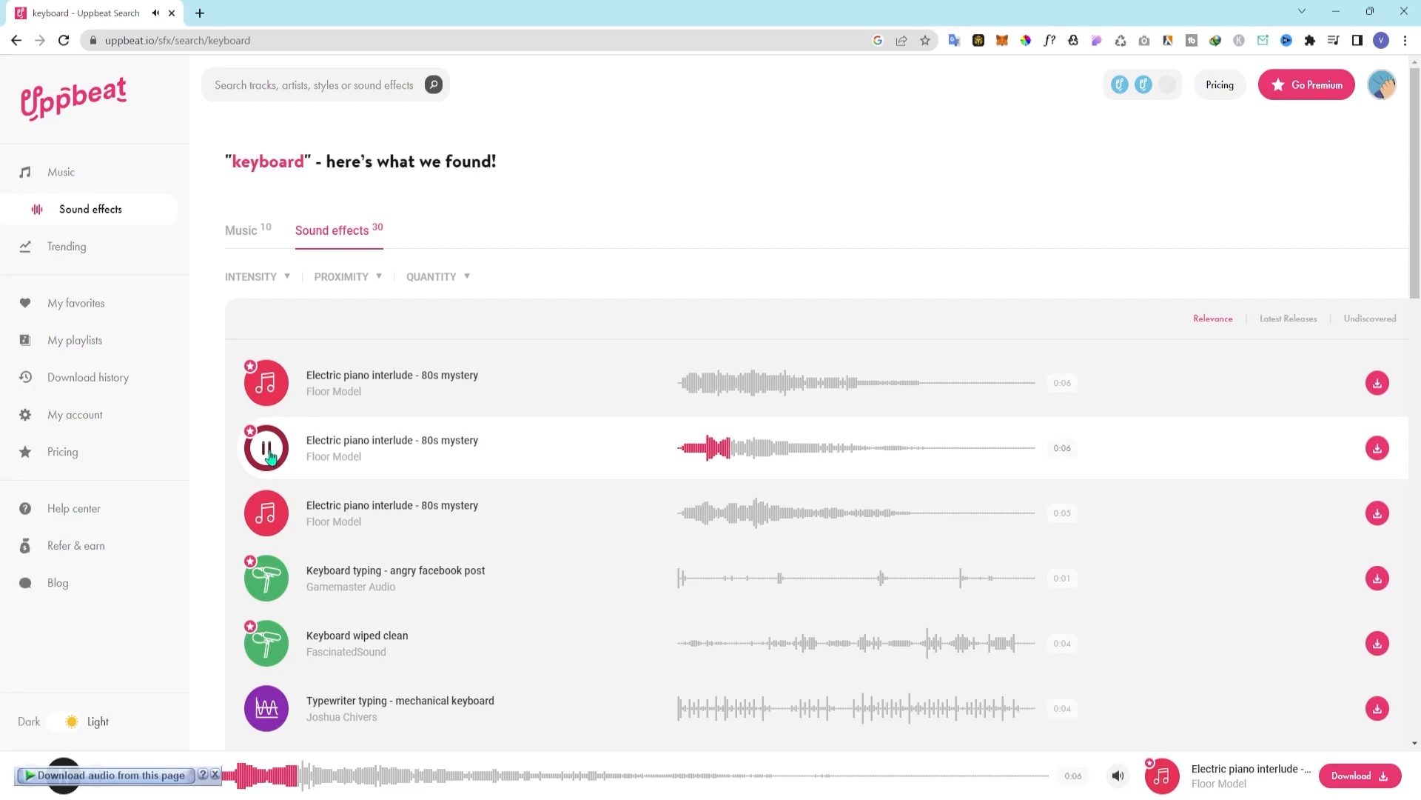
{"action": "scroll", "coordinate": [269, 455], "scroll_direction": "down", "scroll_amount": 4}
{"action": "left_click", "coordinate": [273, 660]}
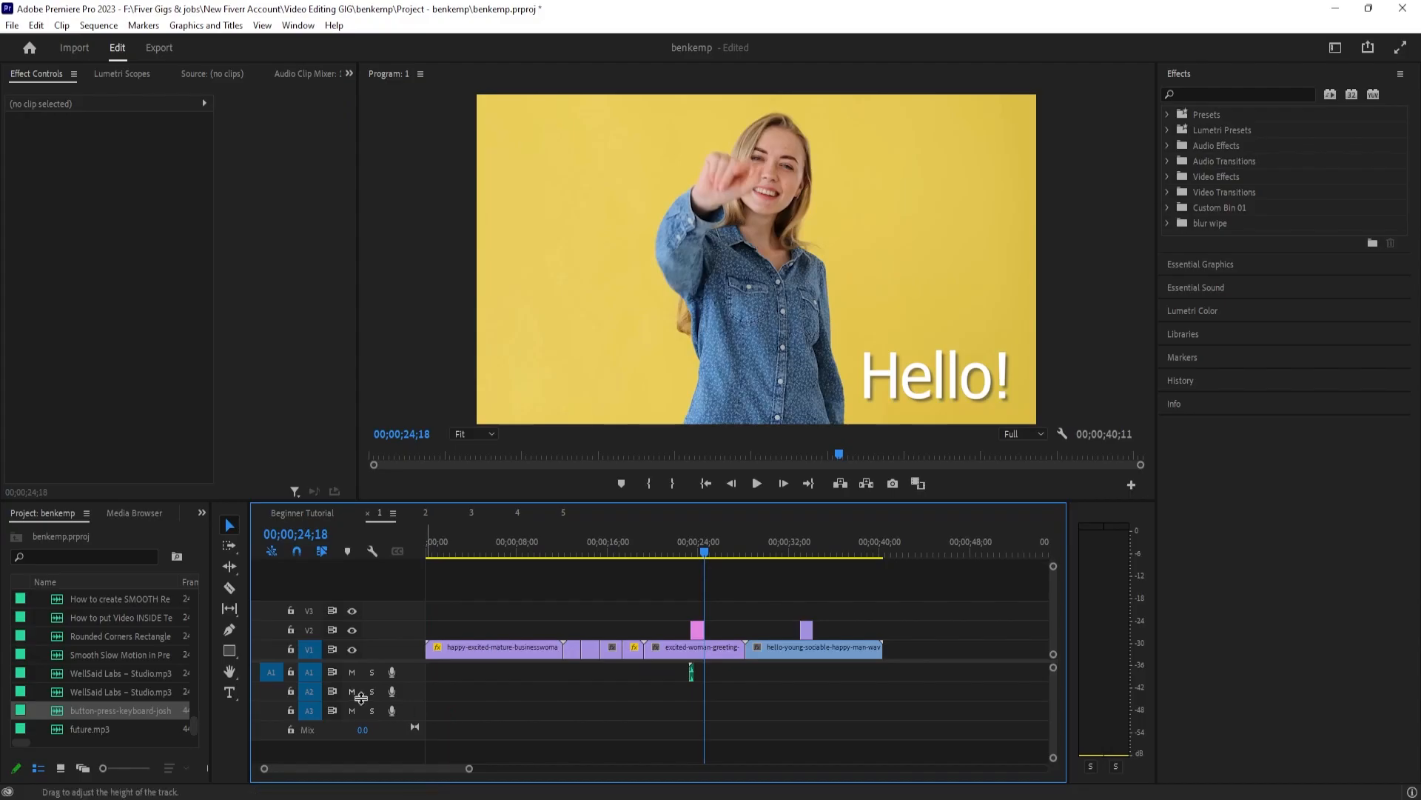
Mute track A3, and add the future.mp3 music on A2 so that it starts at the beginning of the sequence
{"action": "left_click", "coordinate": [352, 710]}
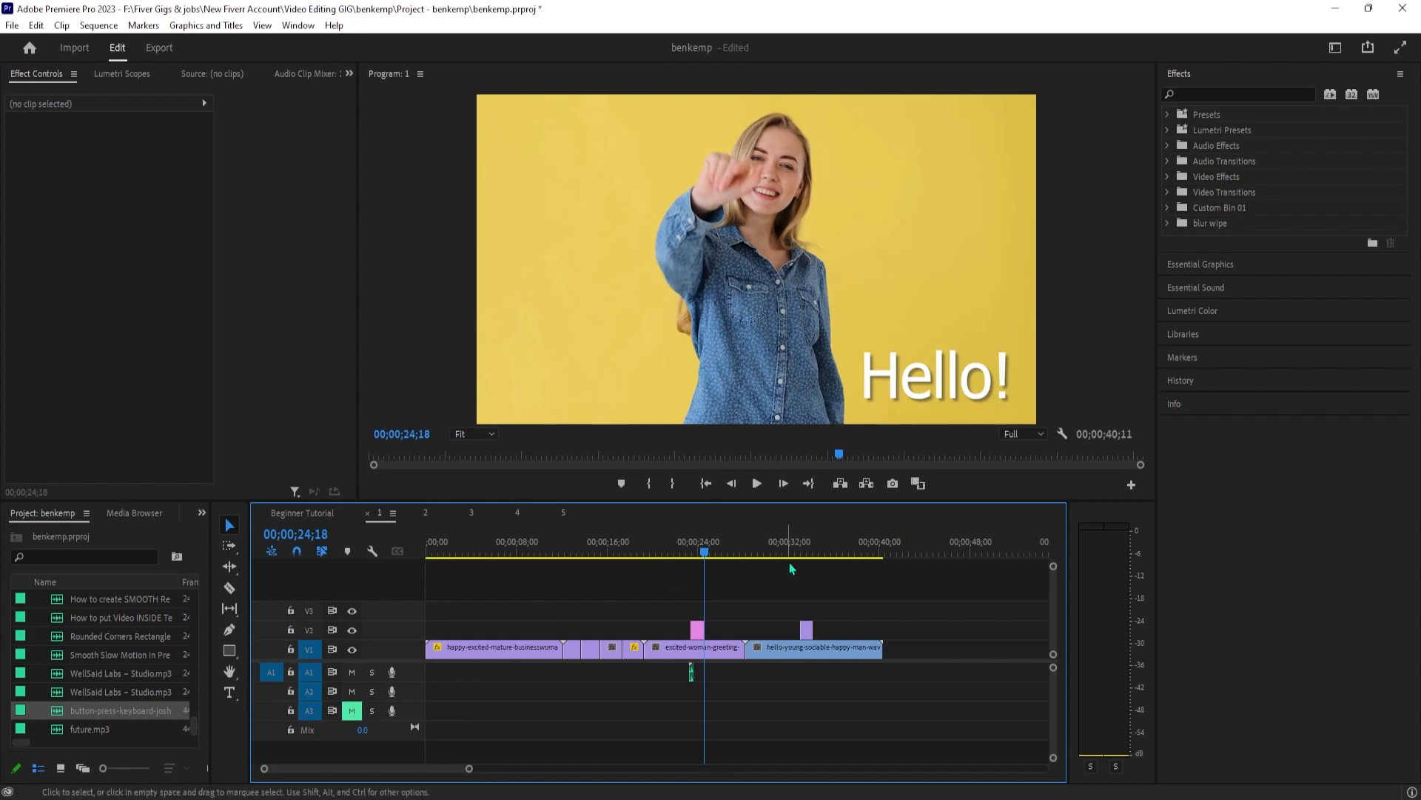
{"action": "left_click", "coordinate": [920, 549]}
{"action": "key", "text": "ctrl+v"}
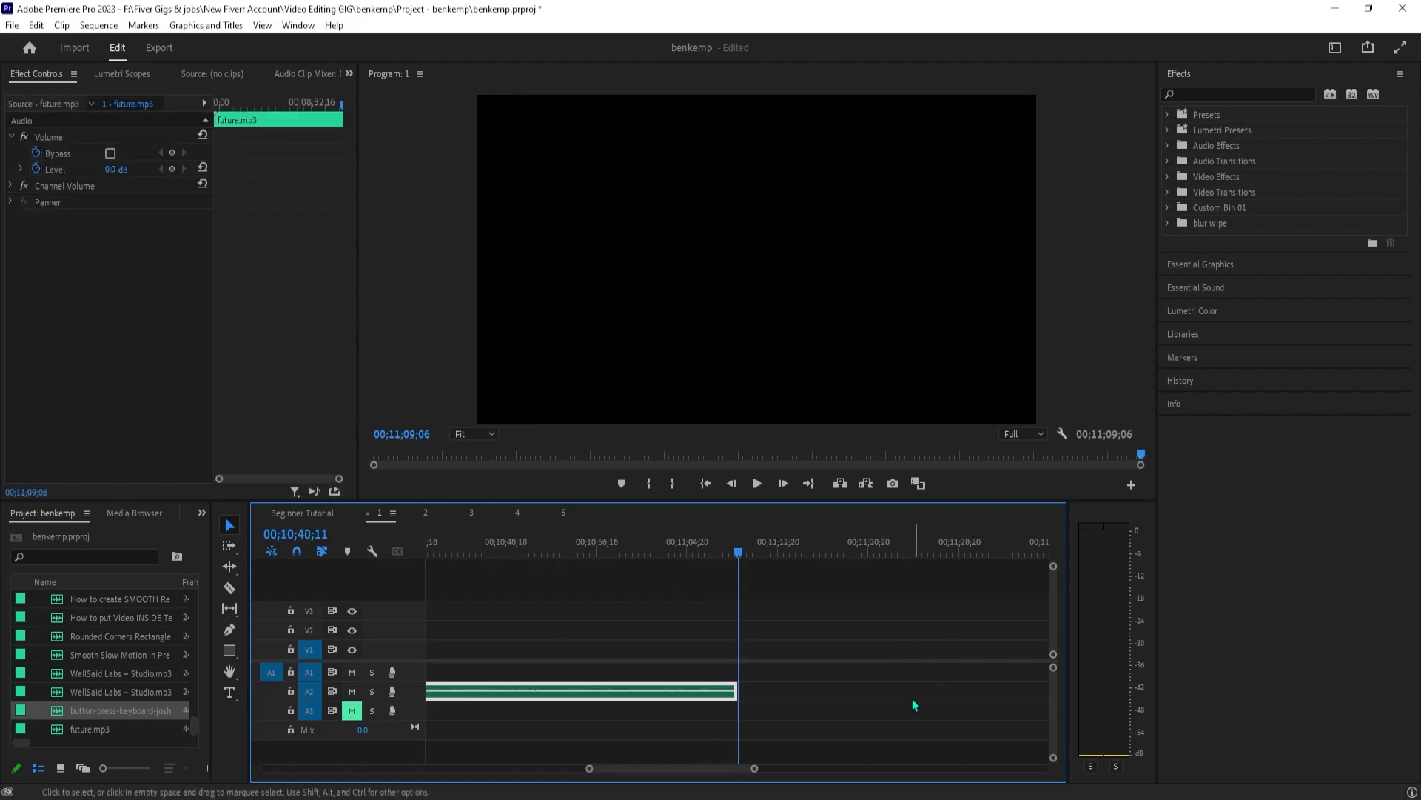
{"action": "left_click", "coordinate": [705, 483]}
{"action": "left_click_drag", "start_coordinate": [933, 692], "coordinate": [444, 696]}
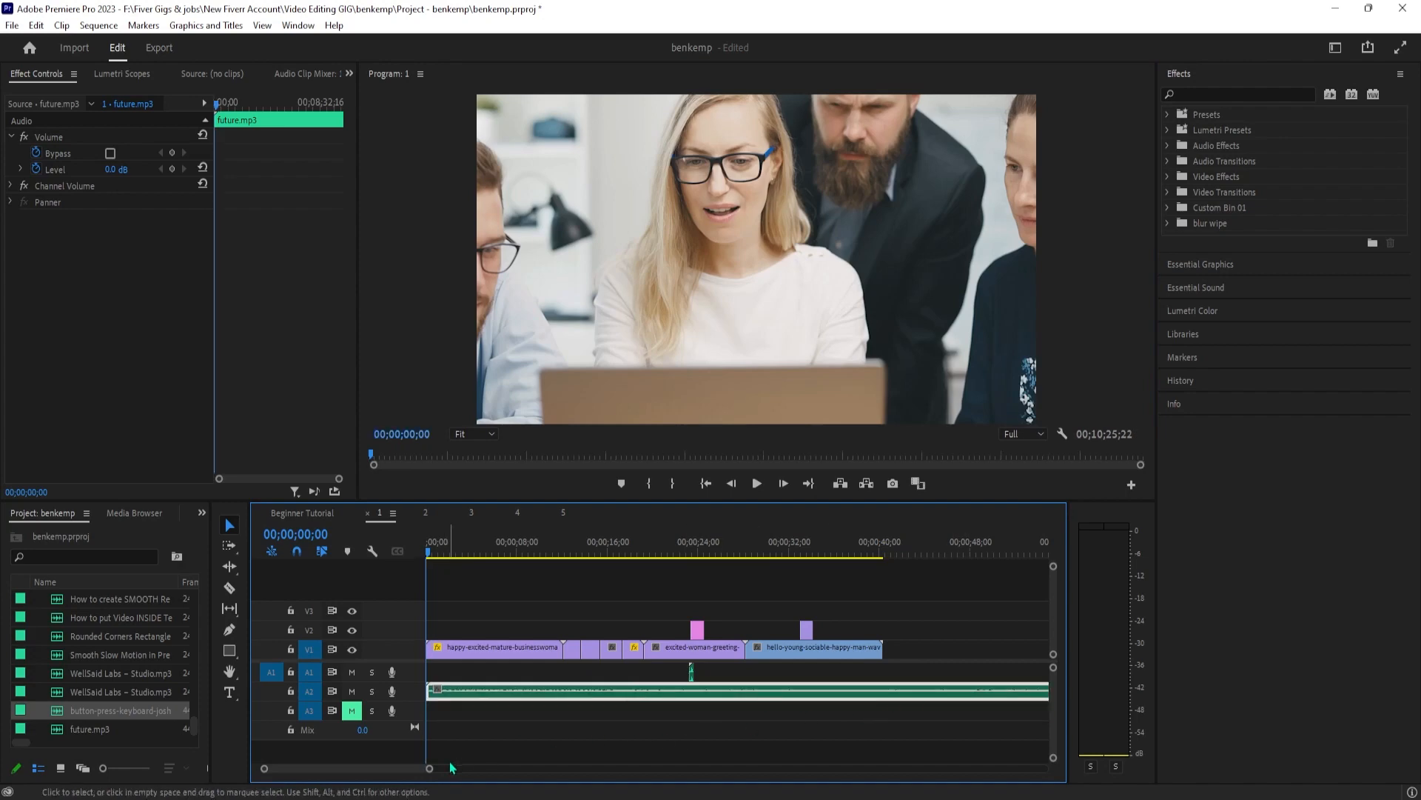
Play back the woman's wave from 00;00;22;28 to hear the sound effect and music together with the "Hello!" text
{"action": "left_click_drag", "start_coordinate": [431, 768], "coordinate": [566, 768]}
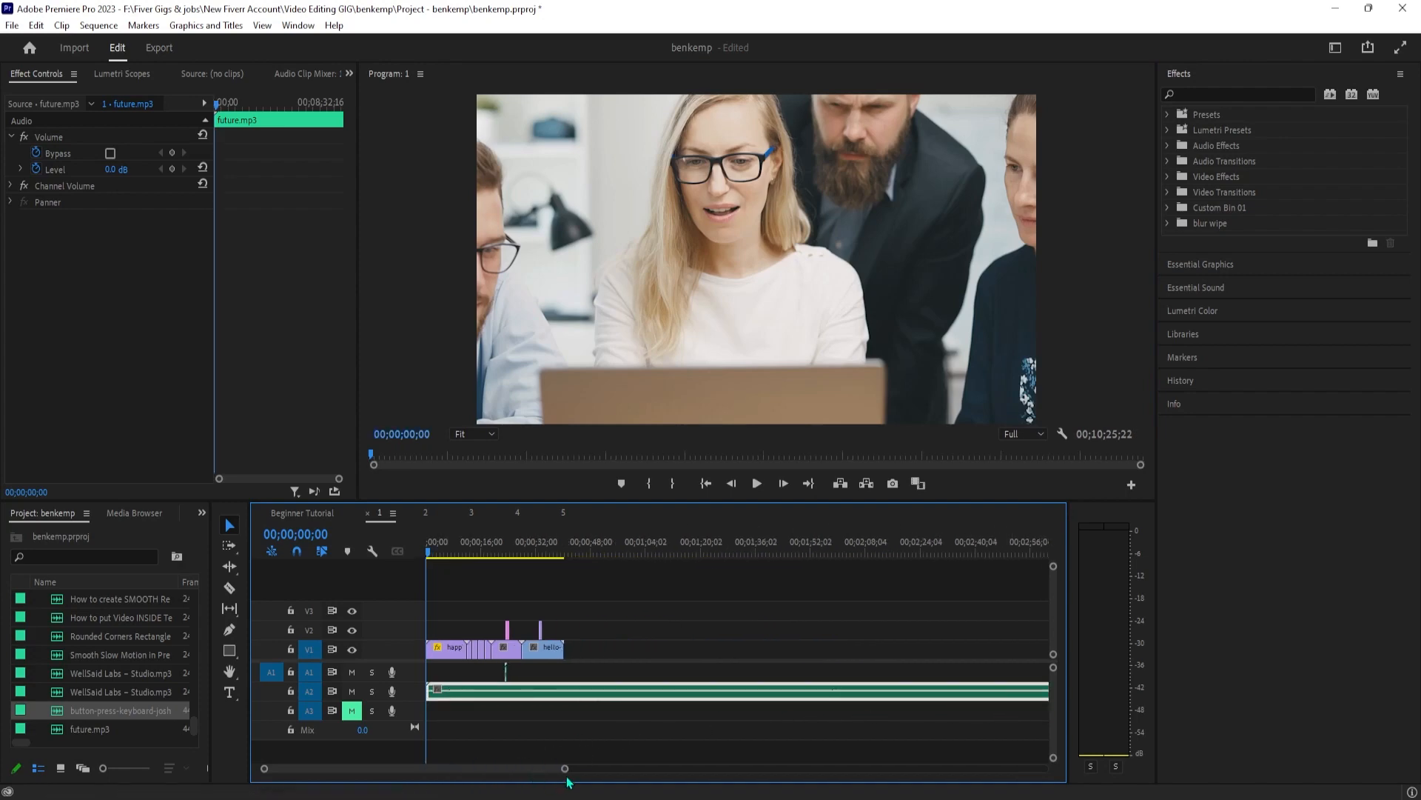
{"action": "mouse_move", "coordinate": [566, 770]}
{"action": "left_mouse_down"}
{"action": "mouse_move", "coordinate": [495, 770]}
{"action": "mouse_move", "coordinate": [577, 766]}
{"action": "left_mouse_up"}
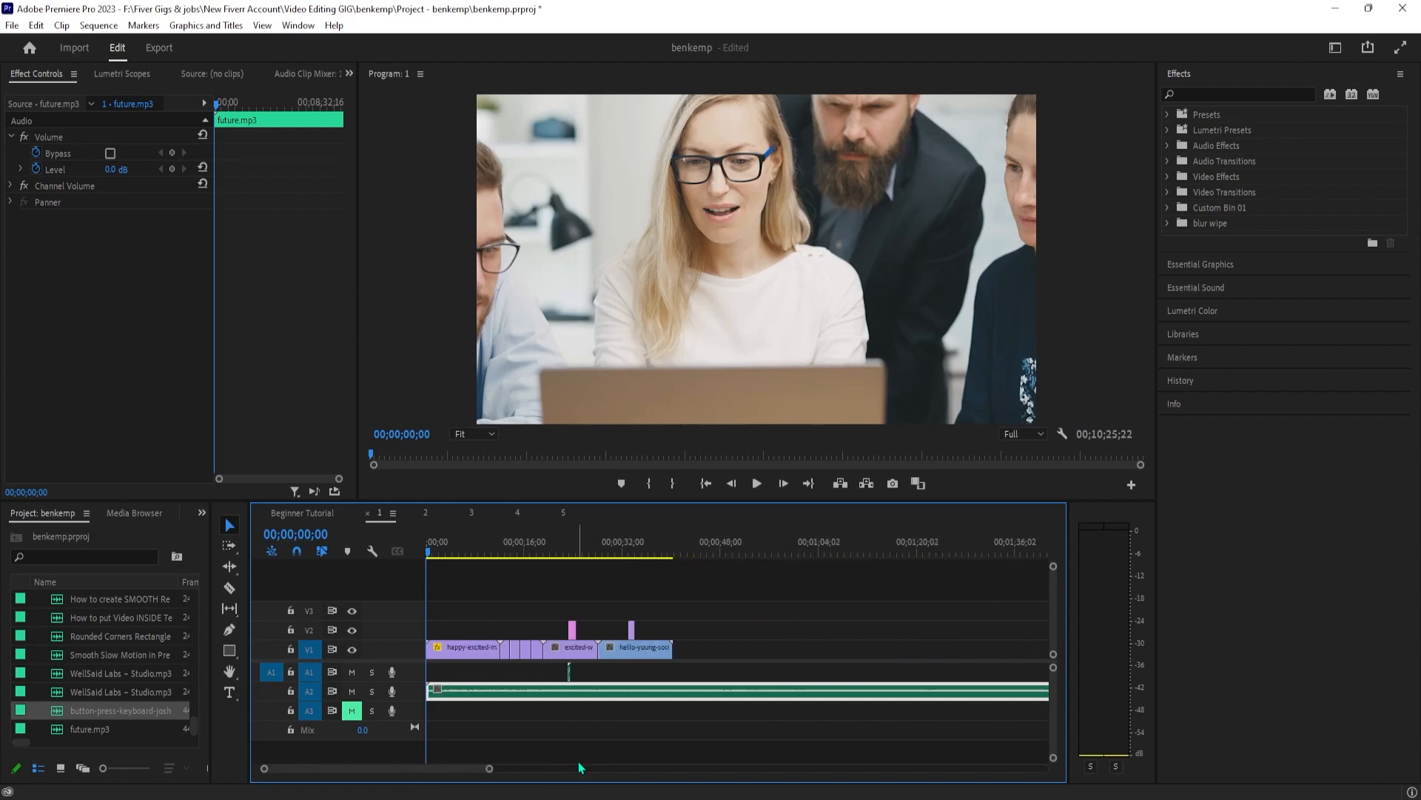
{"action": "left_click", "coordinate": [560, 624]}
{"action": "left_click", "coordinate": [567, 549]}
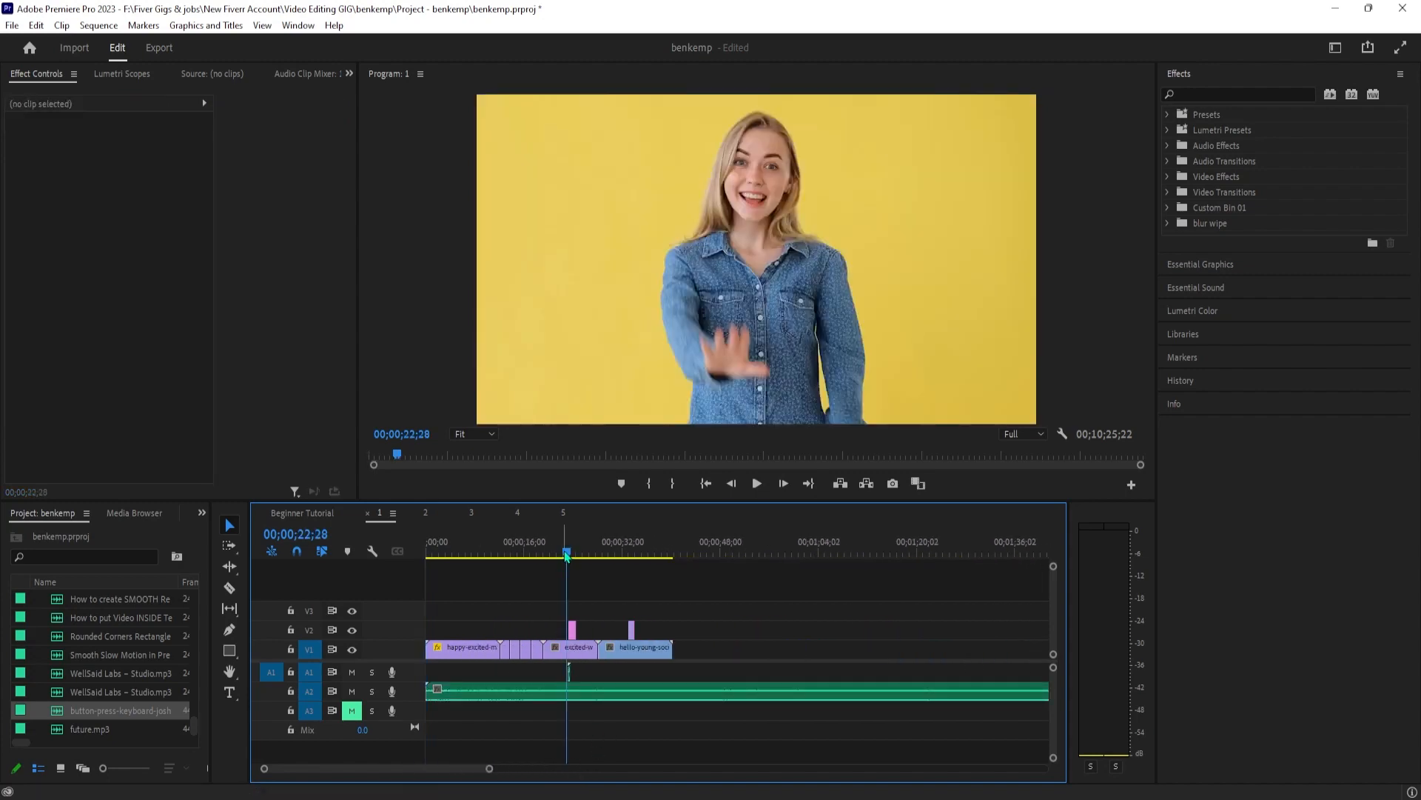
{"action": "key", "text": "space"}
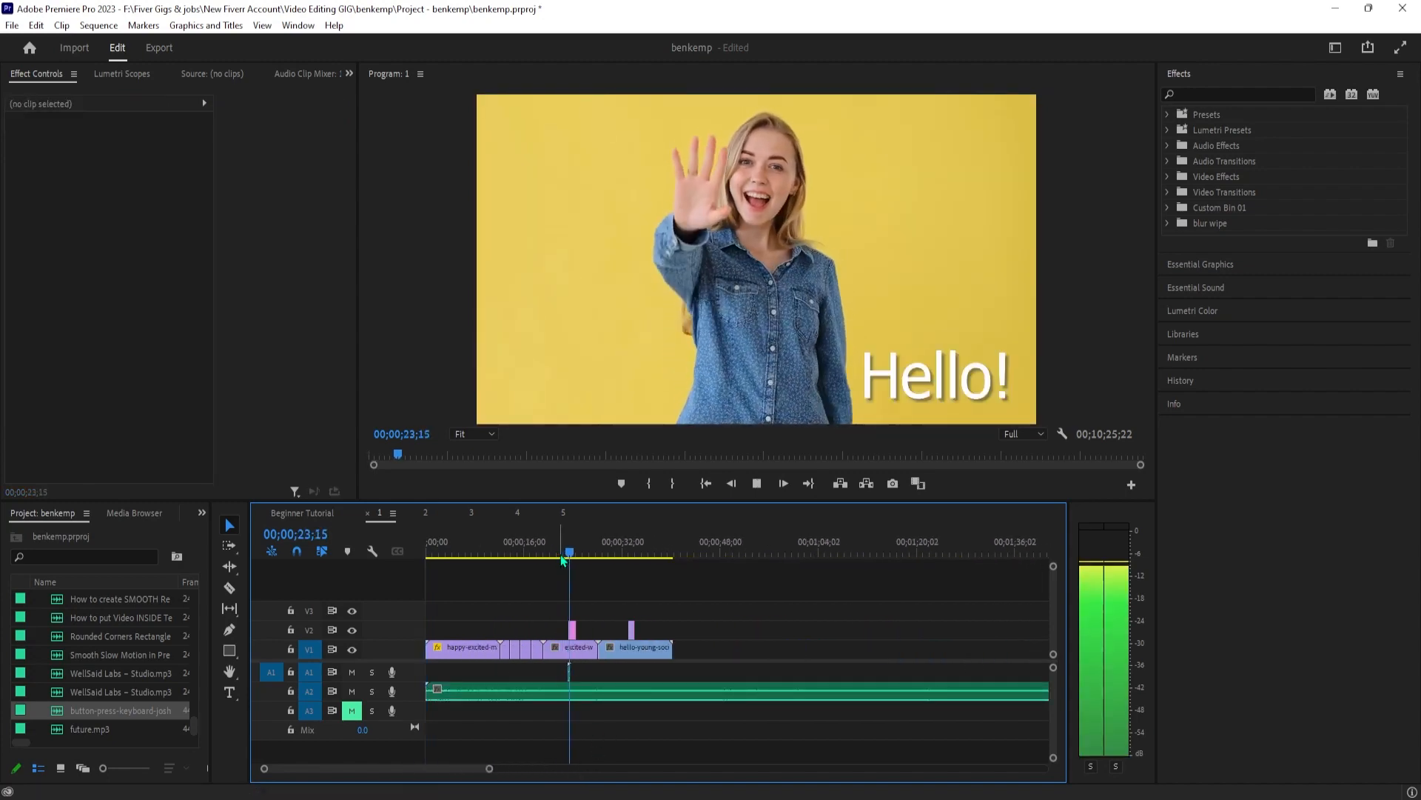
{"action": "key", "text": "space"}
{"action": "left_click_drag", "start_coordinate": [577, 559], "coordinate": [568, 552]}
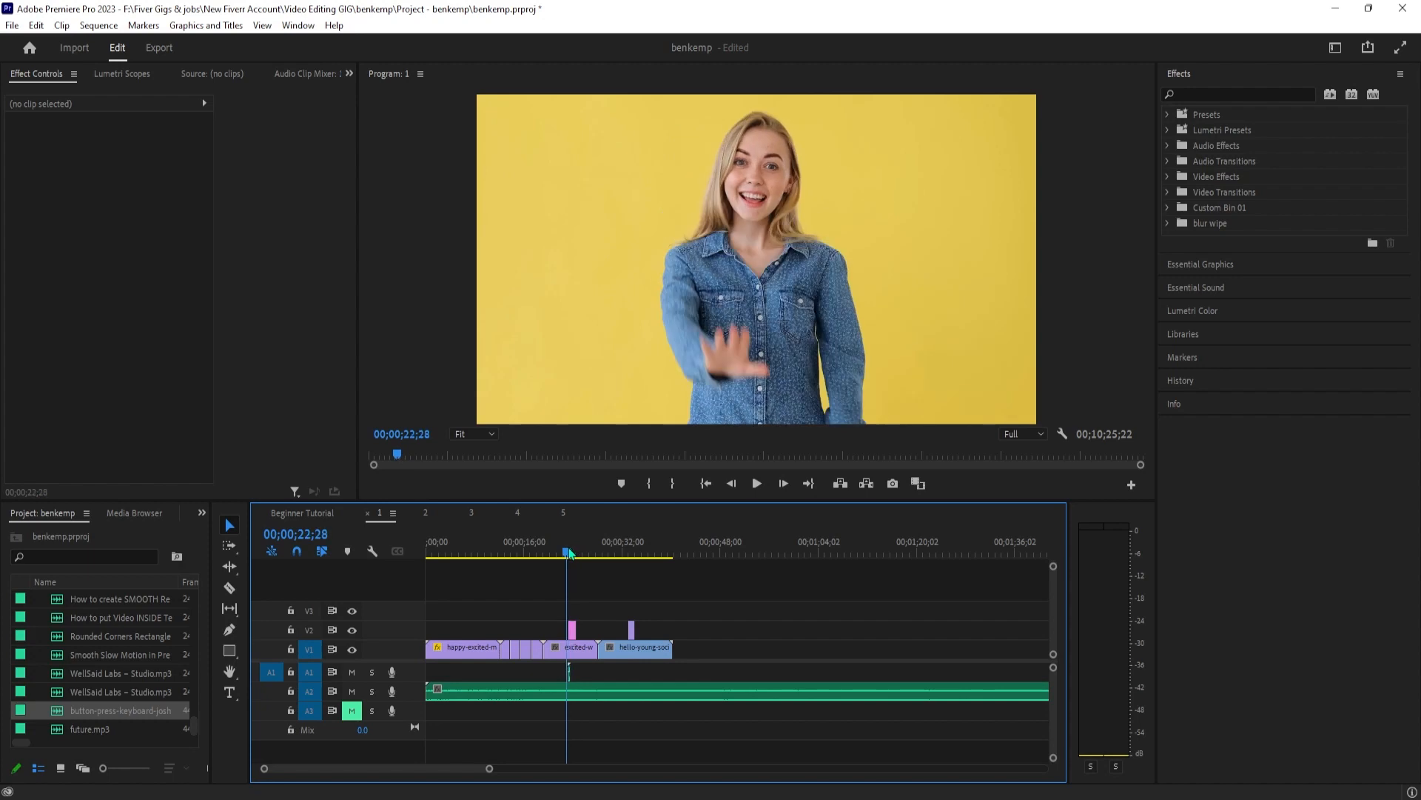
{"action": "key", "text": "space"}
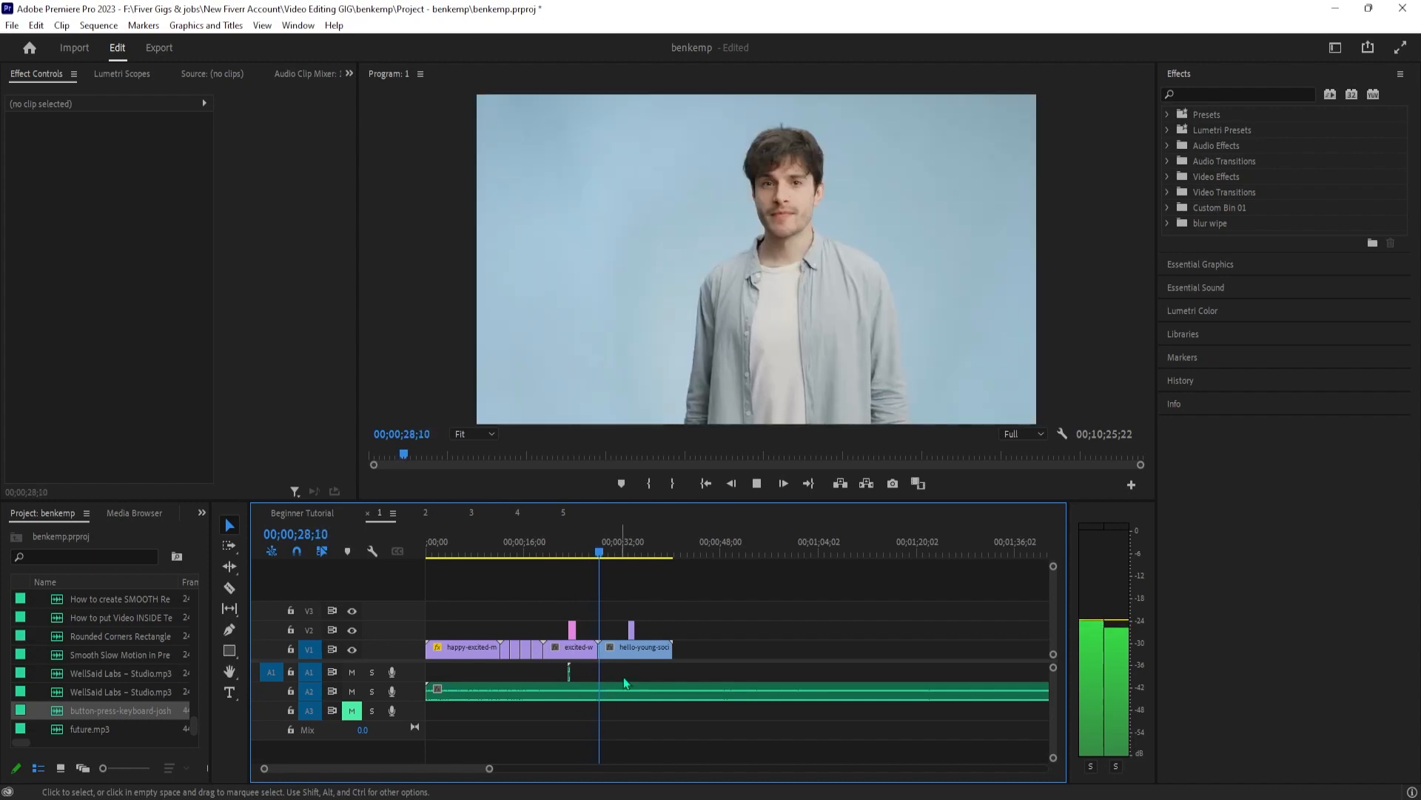
Move the overlay clip of the sitting man on V2 slightly earlier, to about 32 seconds, and stop playback
{"action": "left_click_drag", "start_coordinate": [632, 629], "coordinate": [625, 631]}
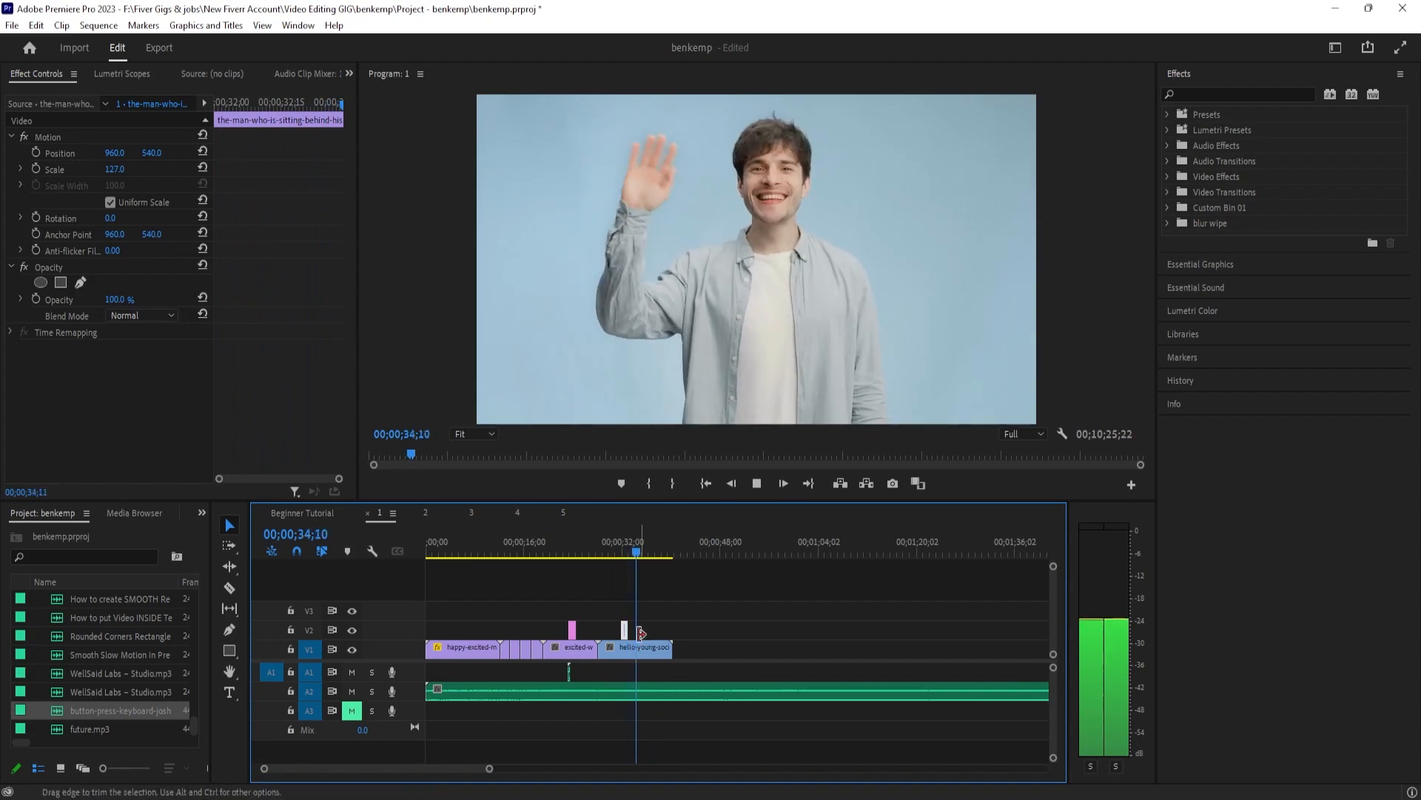
{"action": "key", "text": "space"}
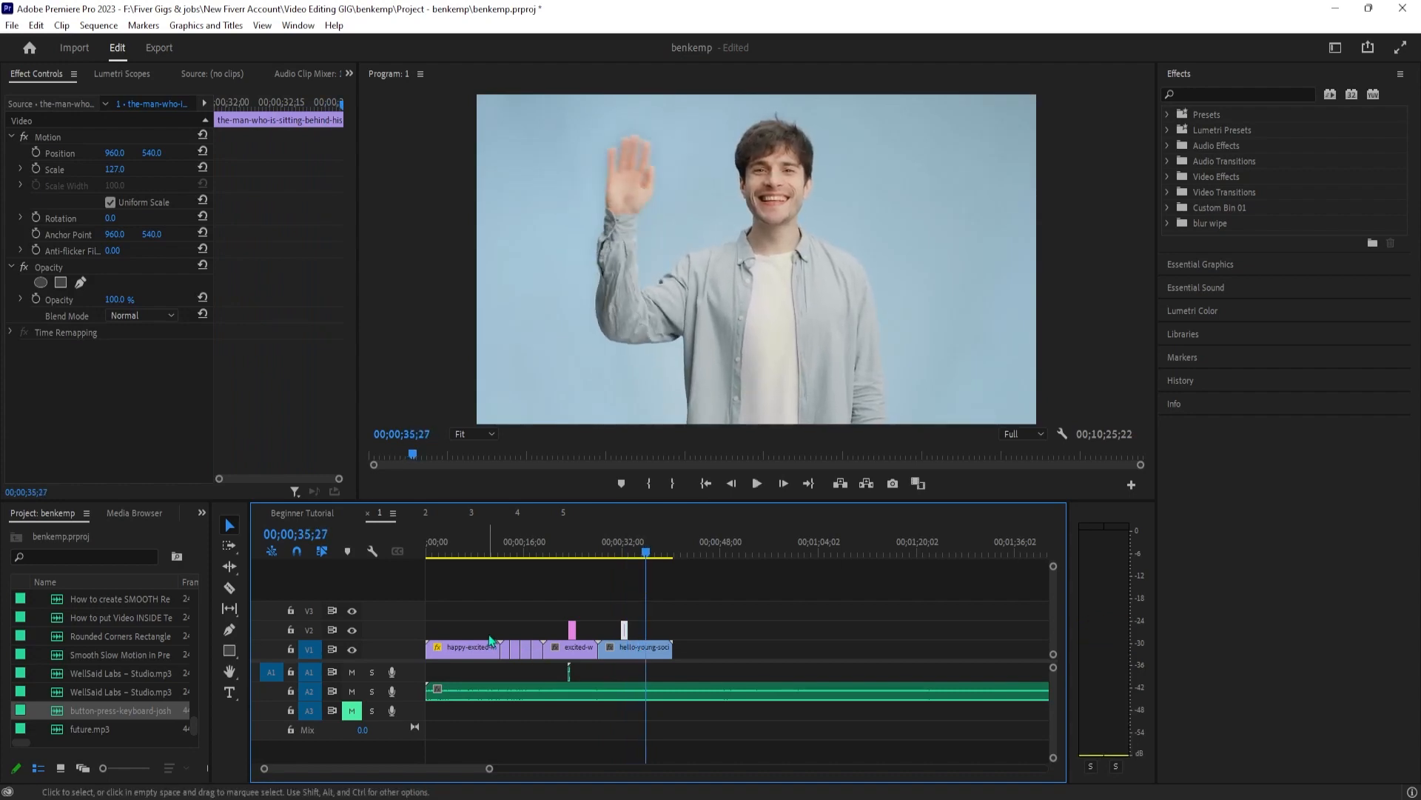
{"action": "left_click", "coordinate": [774, 640]}
Play across the cut to the waving man from 00;00;27;19, and move the future.mp3 music onto the muted track A3
{"action": "left_click", "coordinate": [597, 549]}
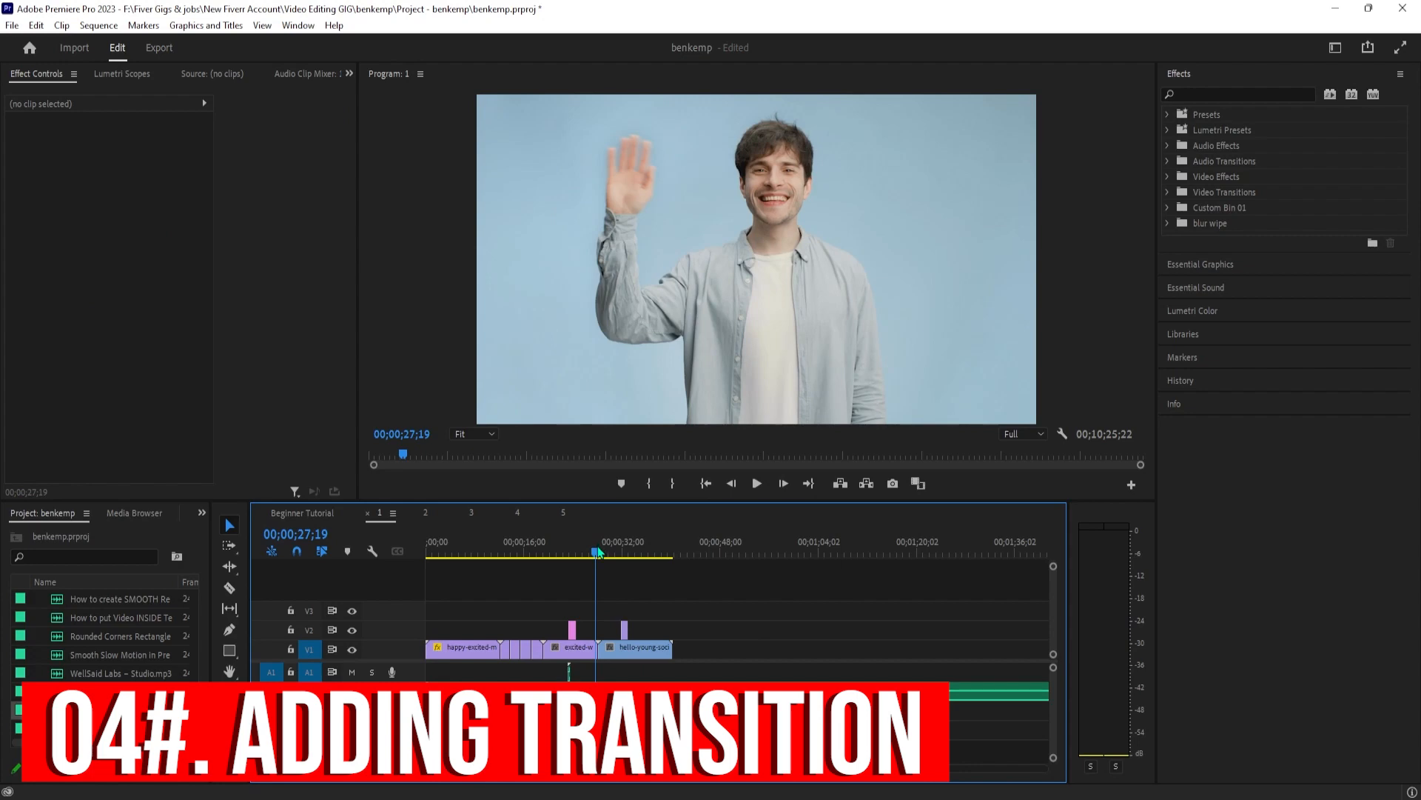
{"action": "key", "text": "space"}
{"action": "key", "text": "space"}
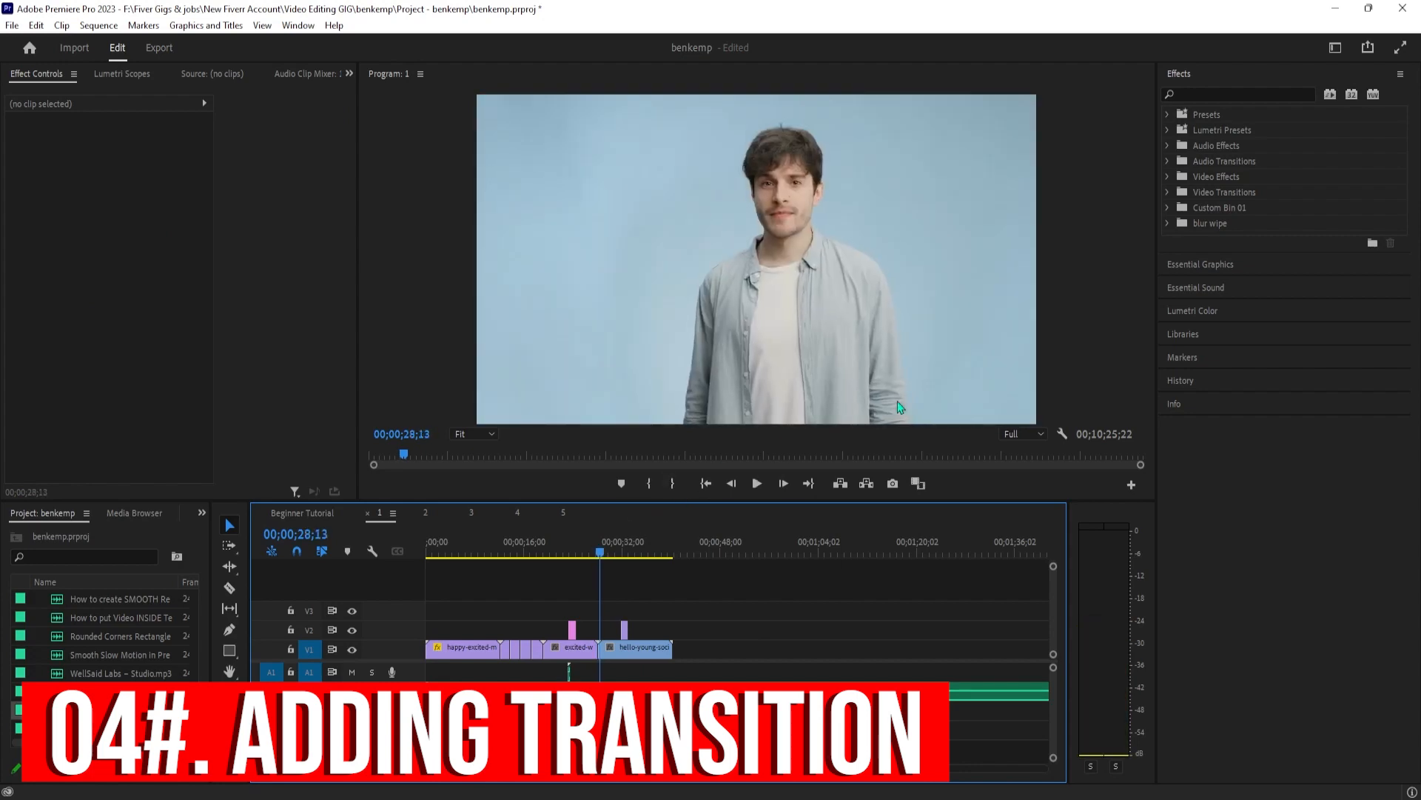
{"action": "left_click_drag", "start_coordinate": [492, 696], "coordinate": [481, 712]}
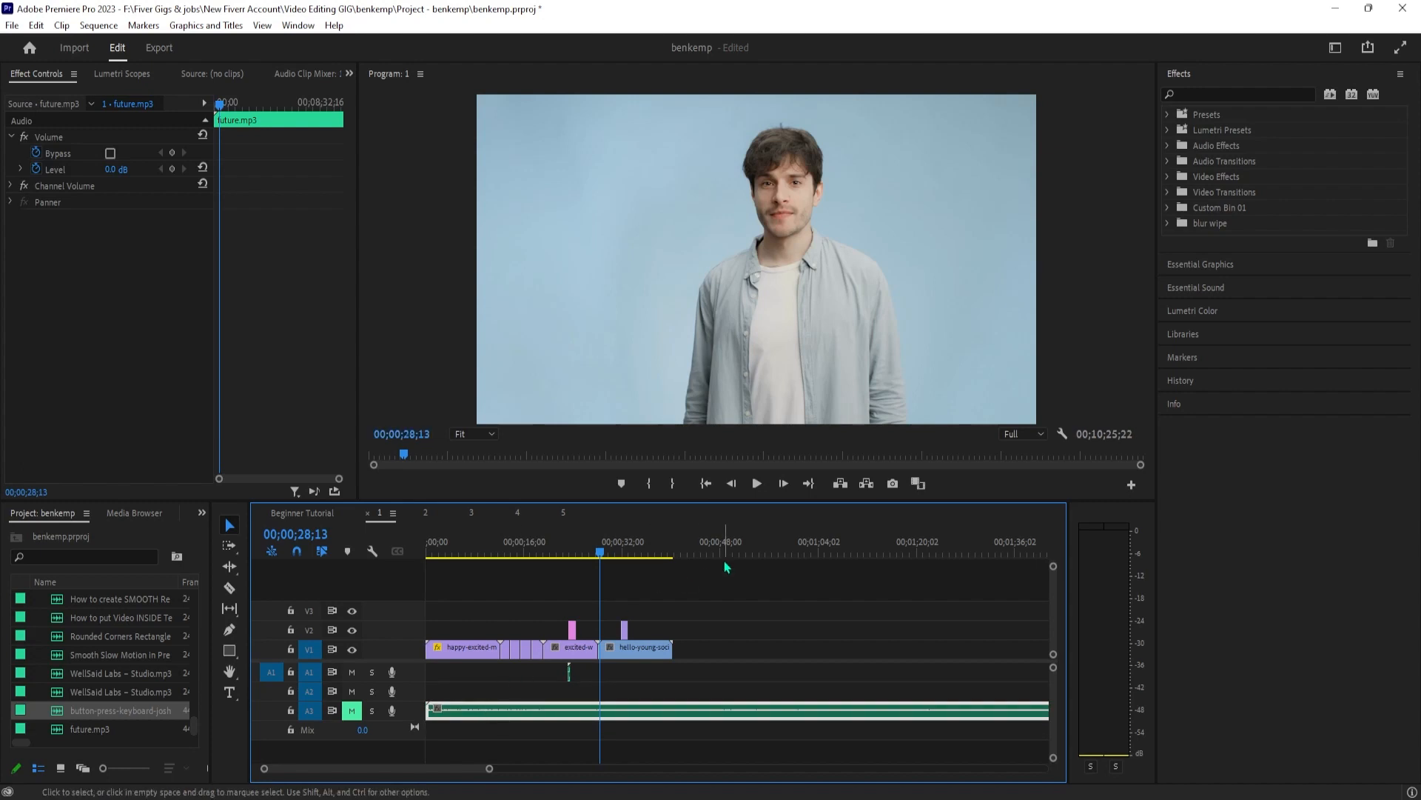
Look through the audio and video transition categories in the effects library, and expand the Wipe video transitions
{"action": "left_click", "coordinate": [1195, 163]}
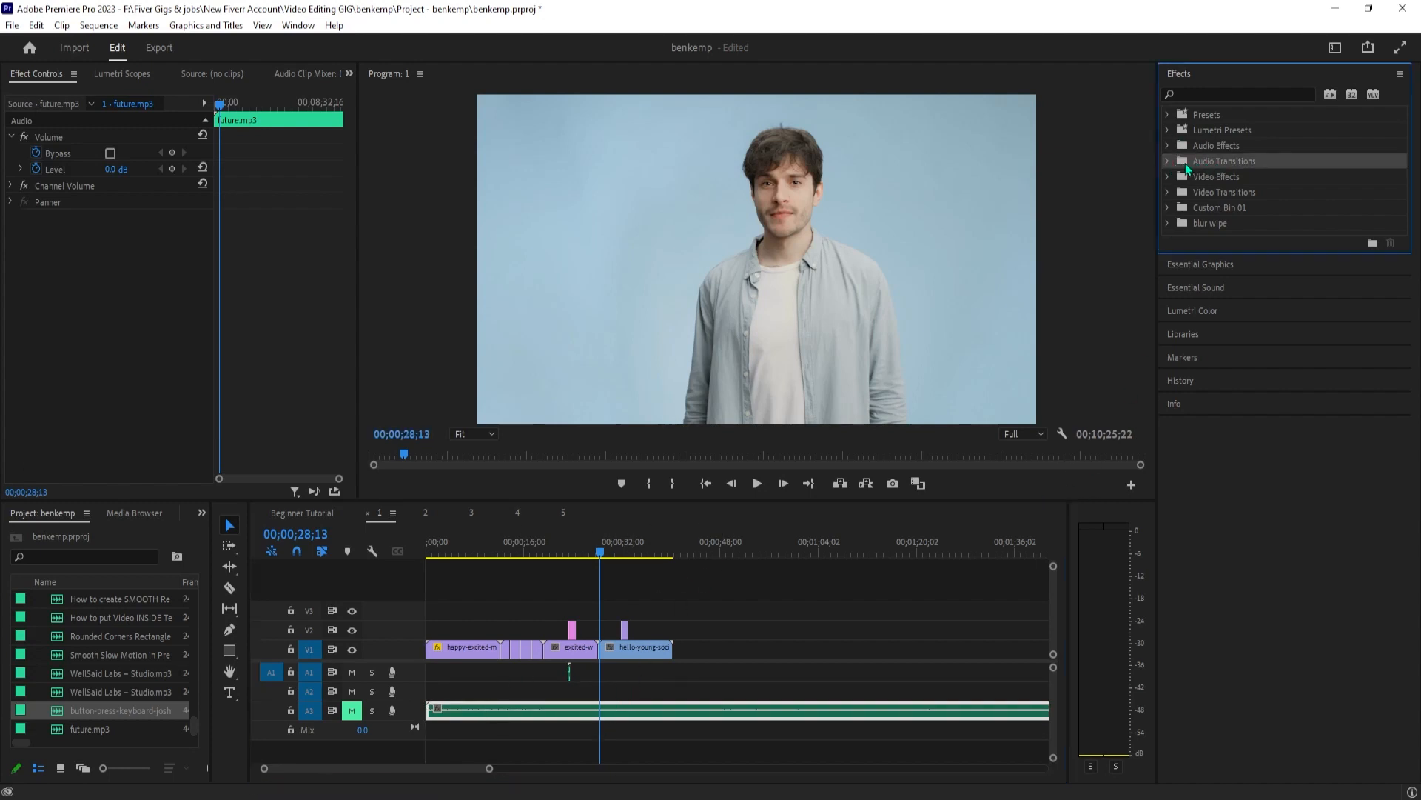
{"action": "left_click", "coordinate": [1168, 162]}
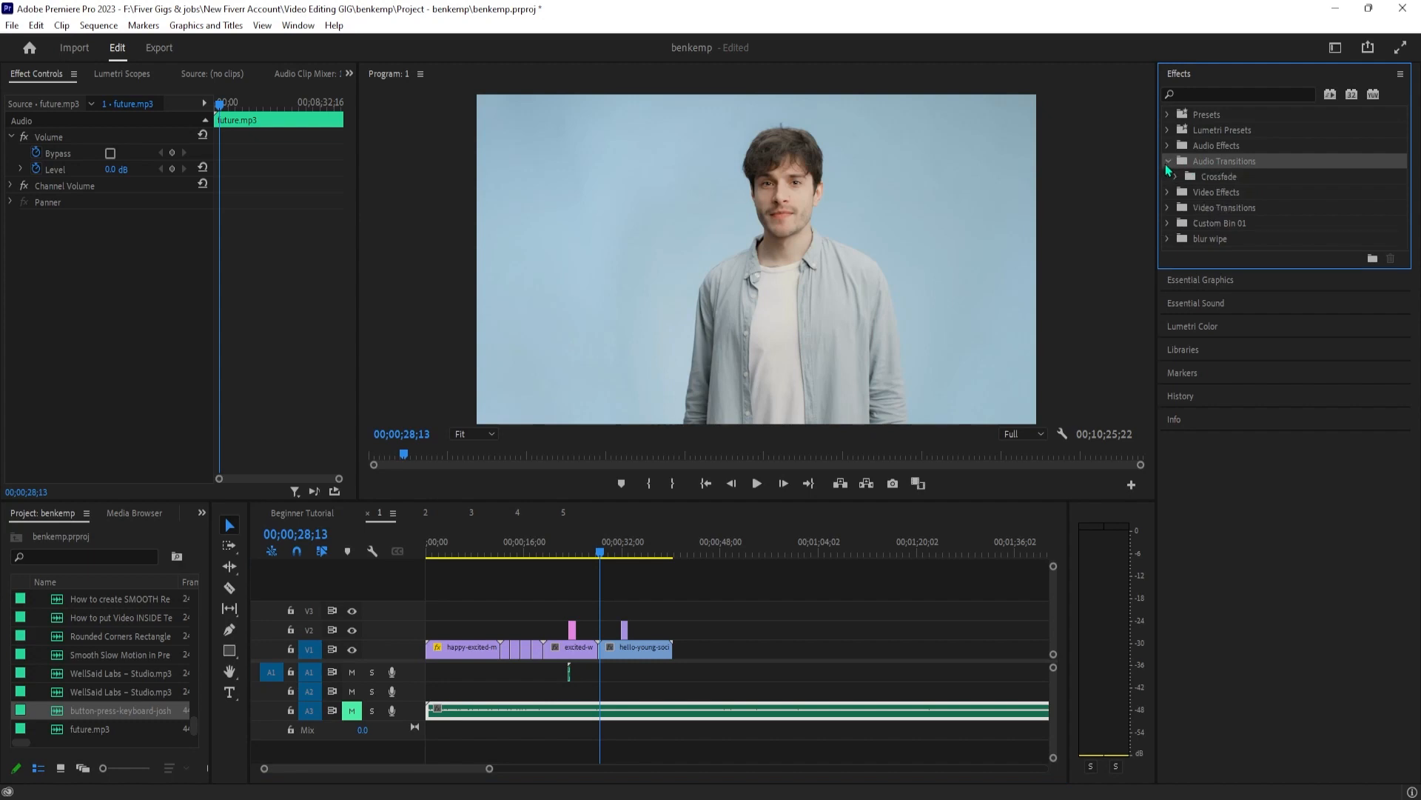
{"action": "left_click", "coordinate": [1168, 164]}
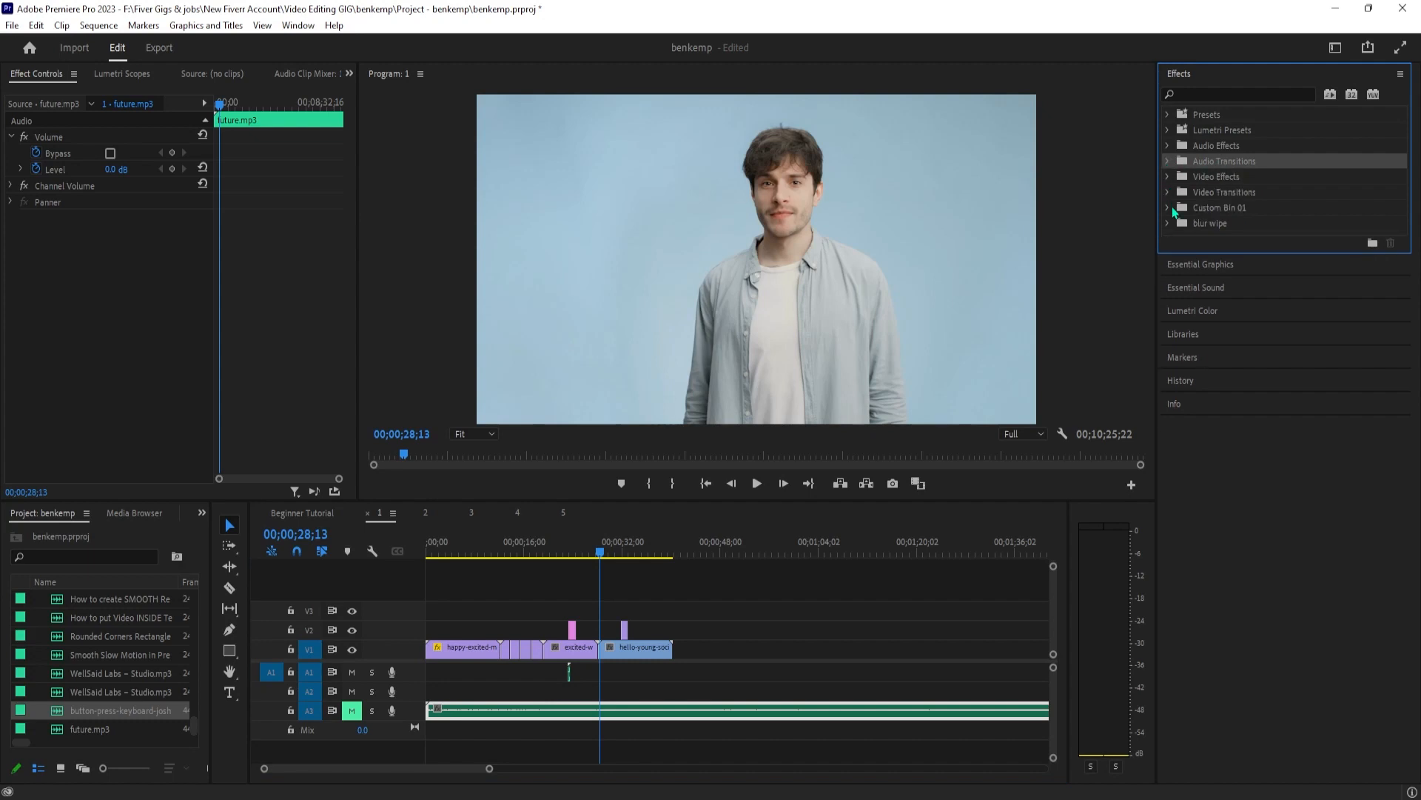
{"action": "left_click", "coordinate": [1169, 193]}
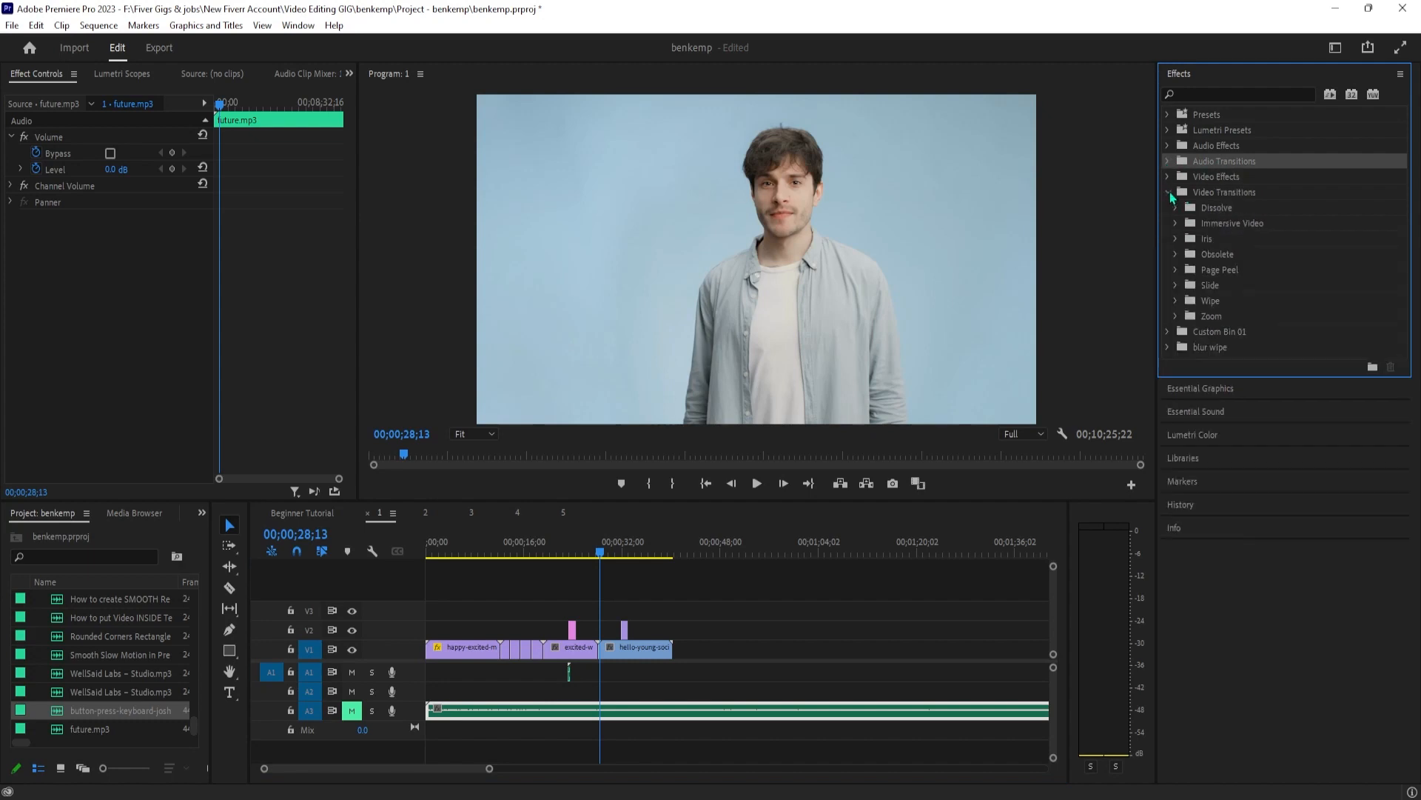
{"action": "left_click", "coordinate": [1219, 194]}
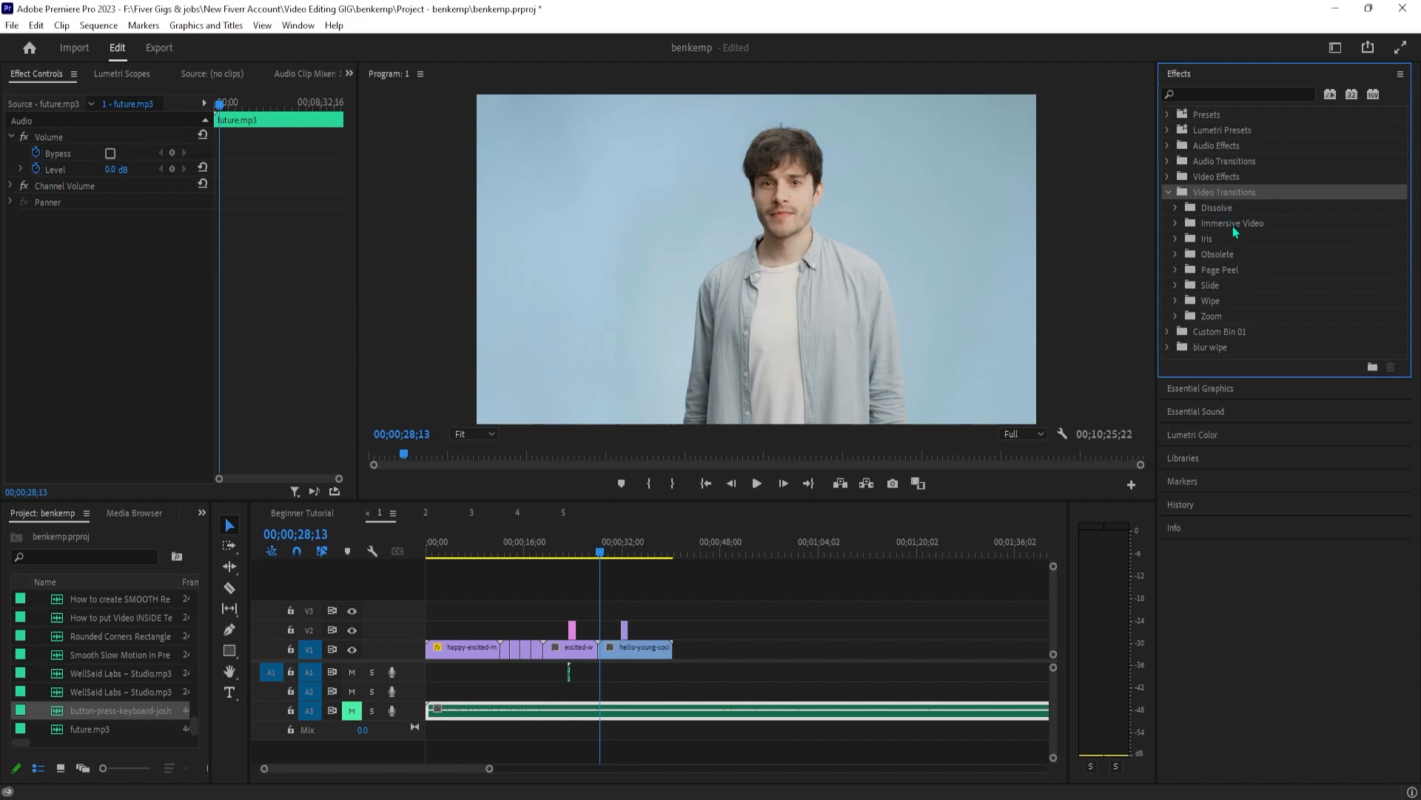
{"action": "left_click", "coordinate": [1176, 301]}
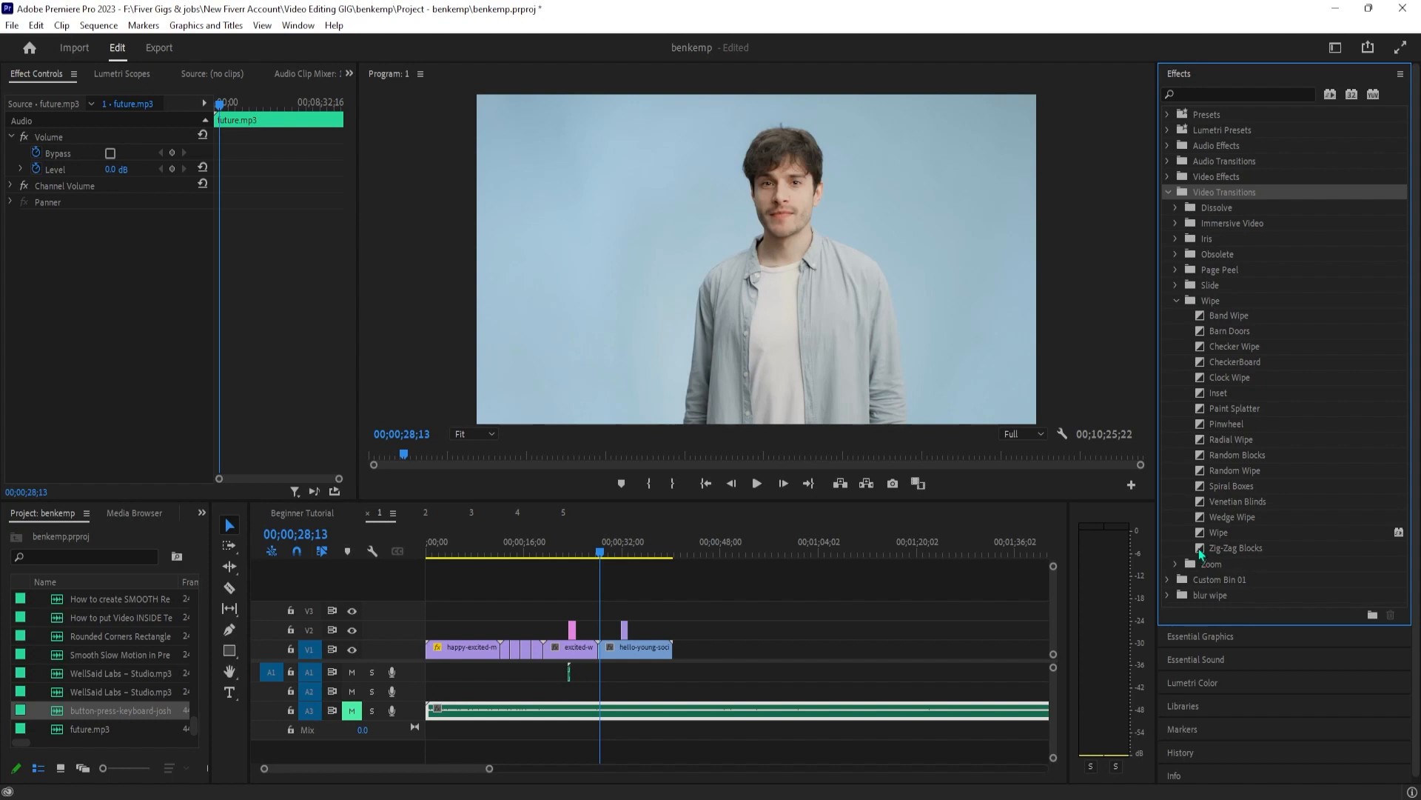
Apply the Wipe transition to the cut between the woman and man clips, accepting repeated frames, and set its duration to 35 frames
{"action": "left_click_drag", "start_coordinate": [1218, 533], "coordinate": [597, 650]}
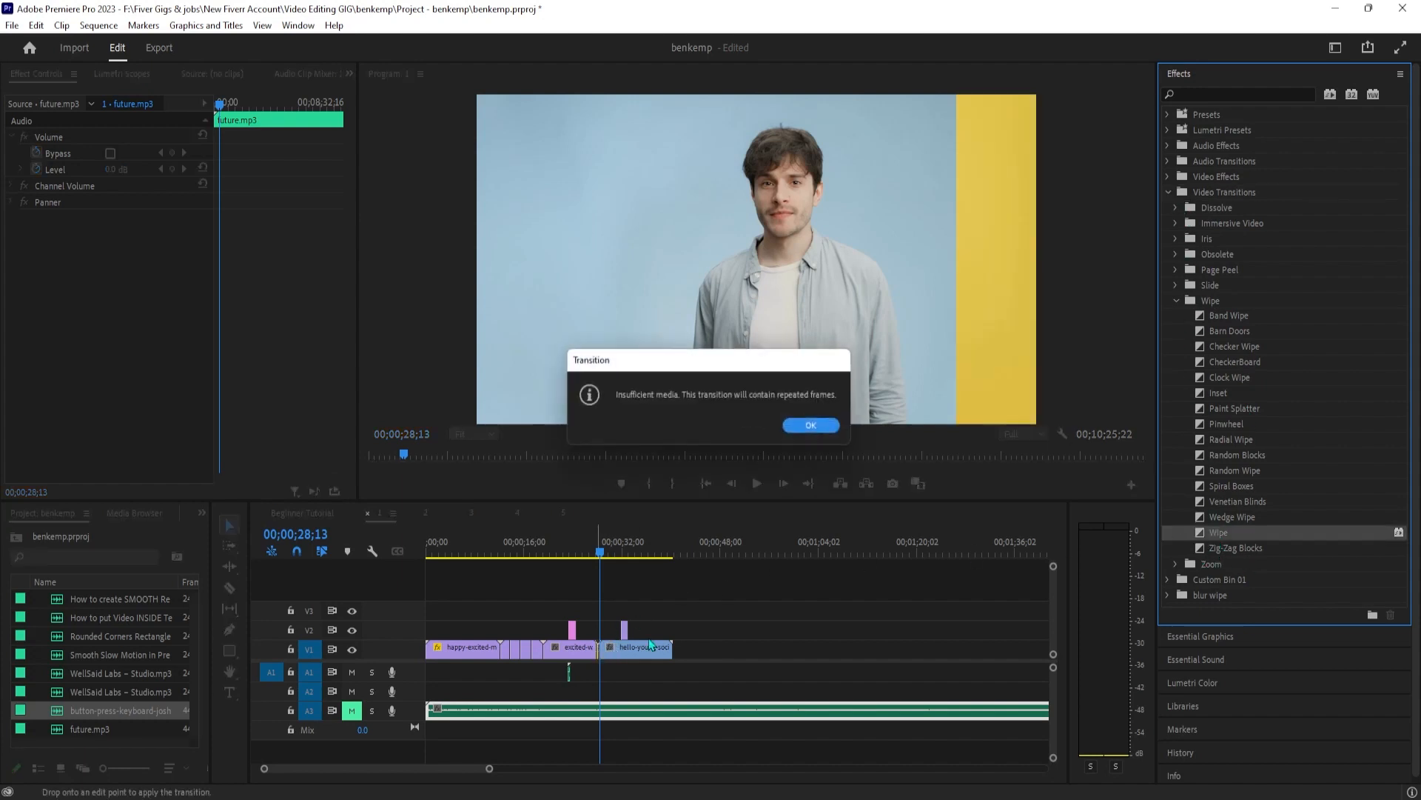
{"action": "left_click", "coordinate": [818, 428]}
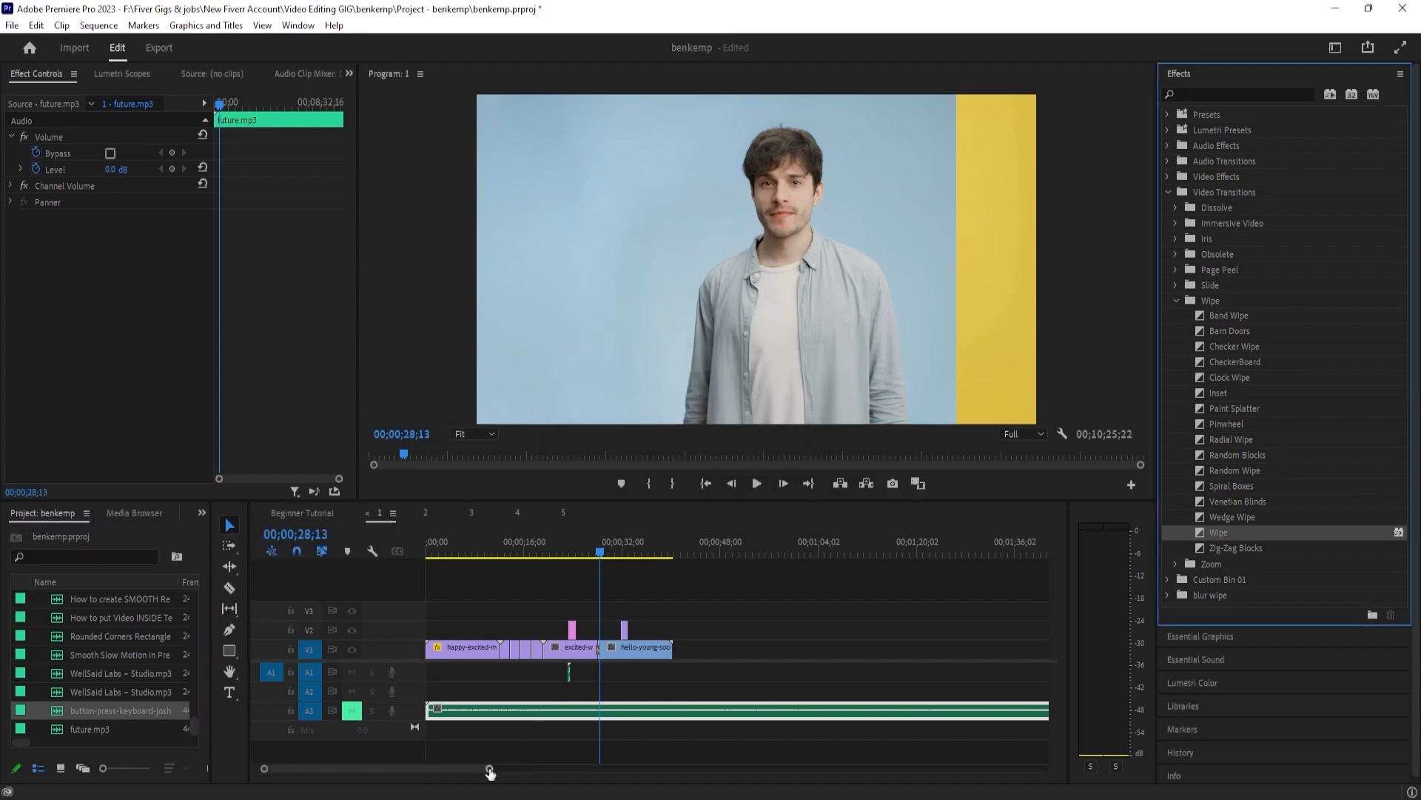
{"action": "scroll", "coordinate": [459, 770], "scroll_direction": "up", "scroll_amount": 5}
{"action": "left_click", "coordinate": [731, 658]}
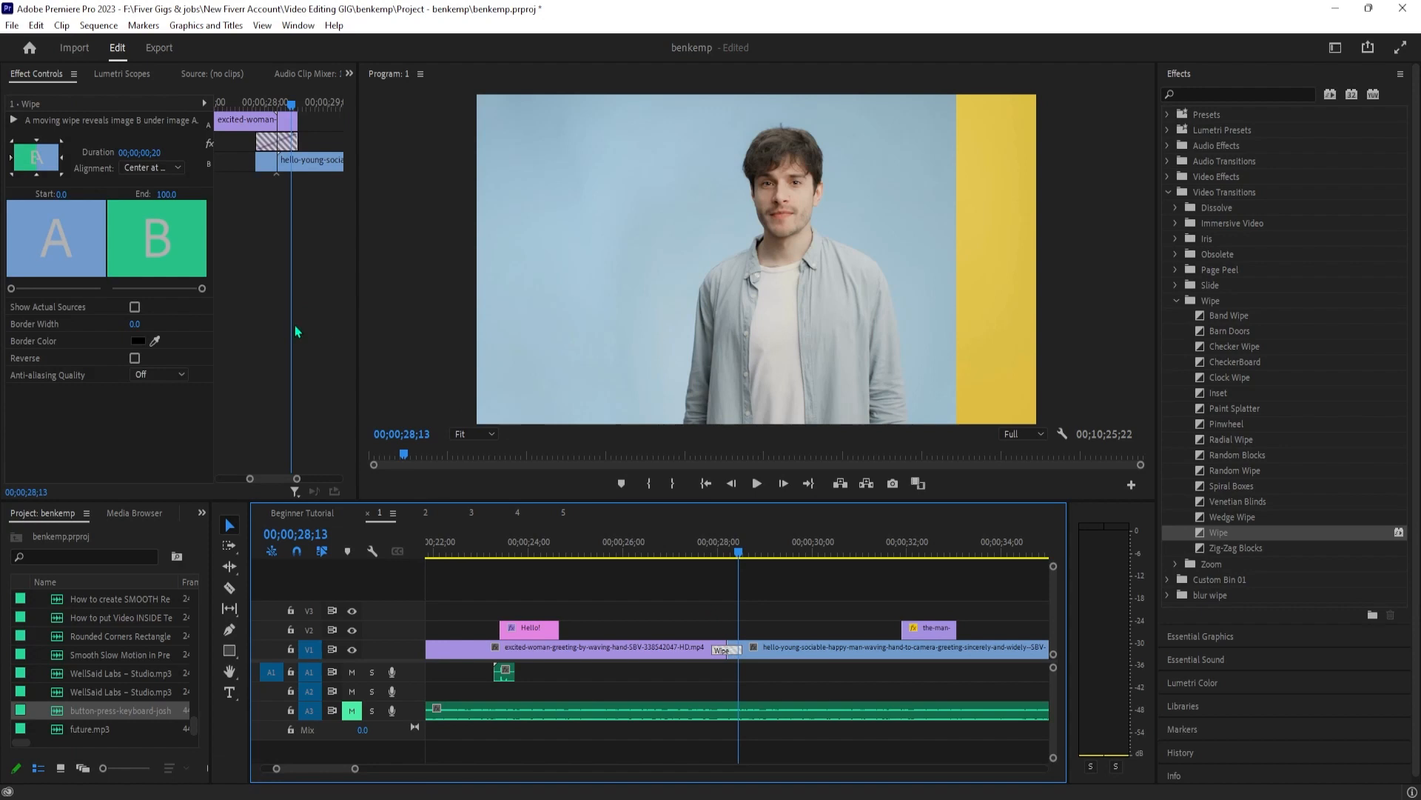
{"action": "left_click", "coordinate": [146, 151]}
{"action": "key", "text": "Right"}
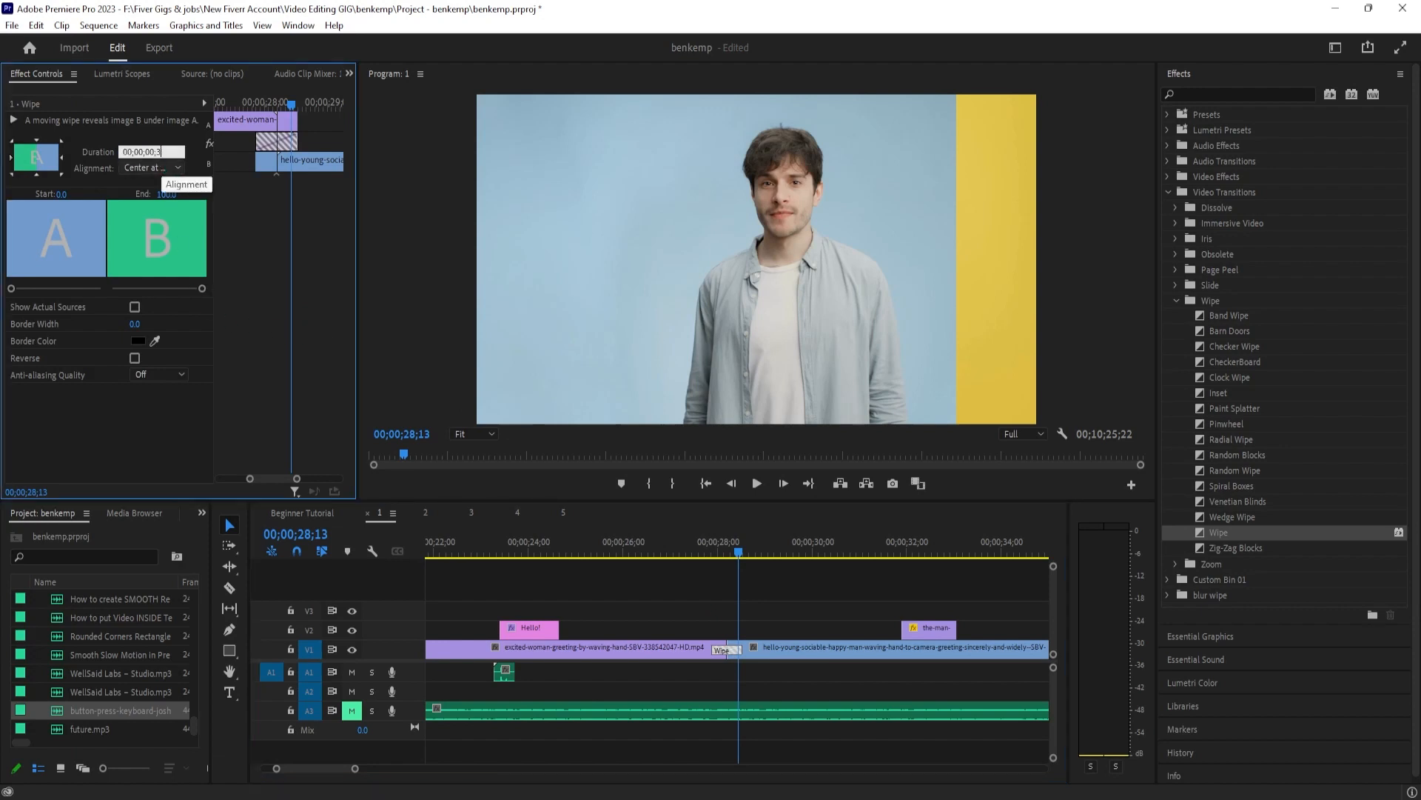
{"action": "type", "text": "35"}
{"action": "key", "text": "Return"}
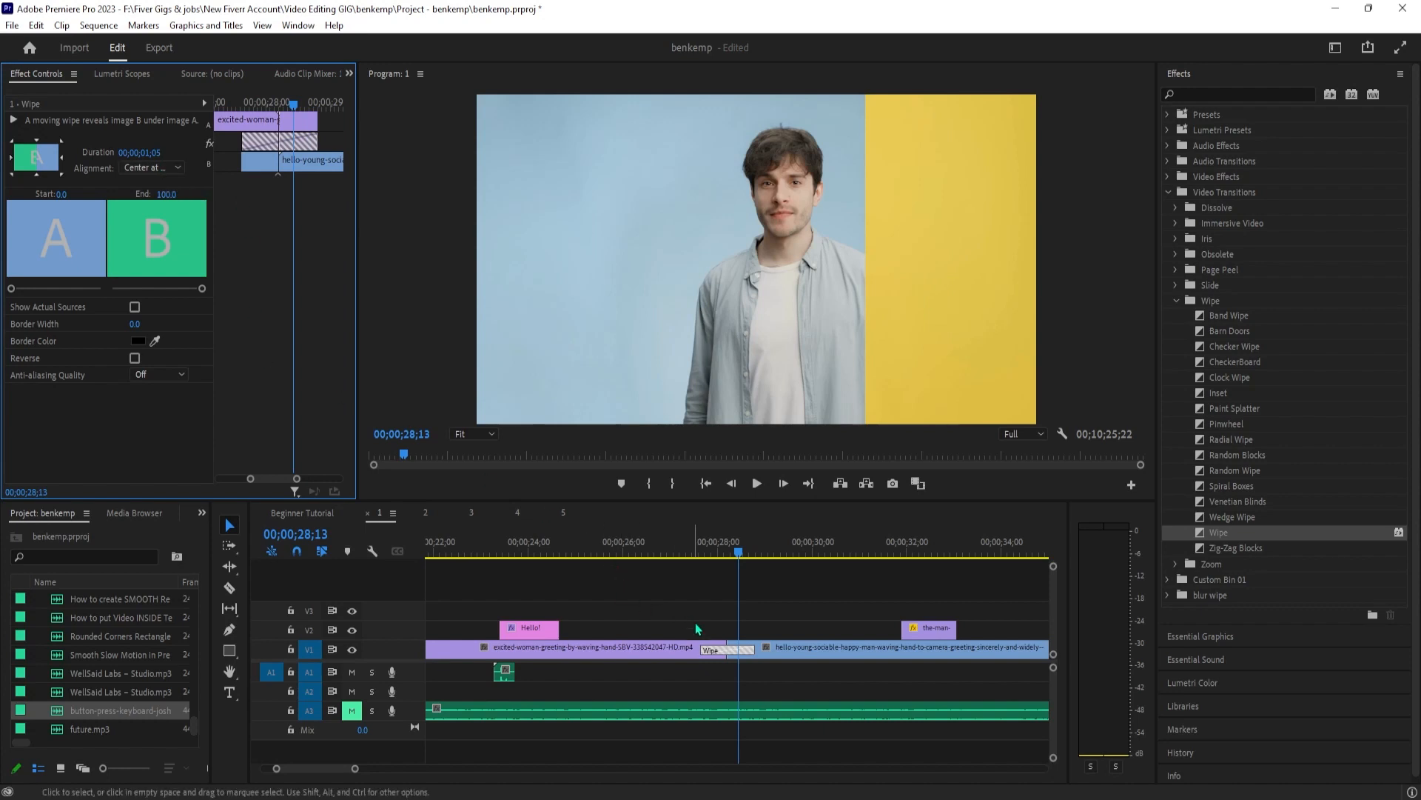
Lengthen the Wipe transition to about 00;00;01;13 and make it wipe from the top of the frame downward
{"action": "left_click", "coordinate": [717, 651]}
{"action": "left_click", "coordinate": [724, 551]}
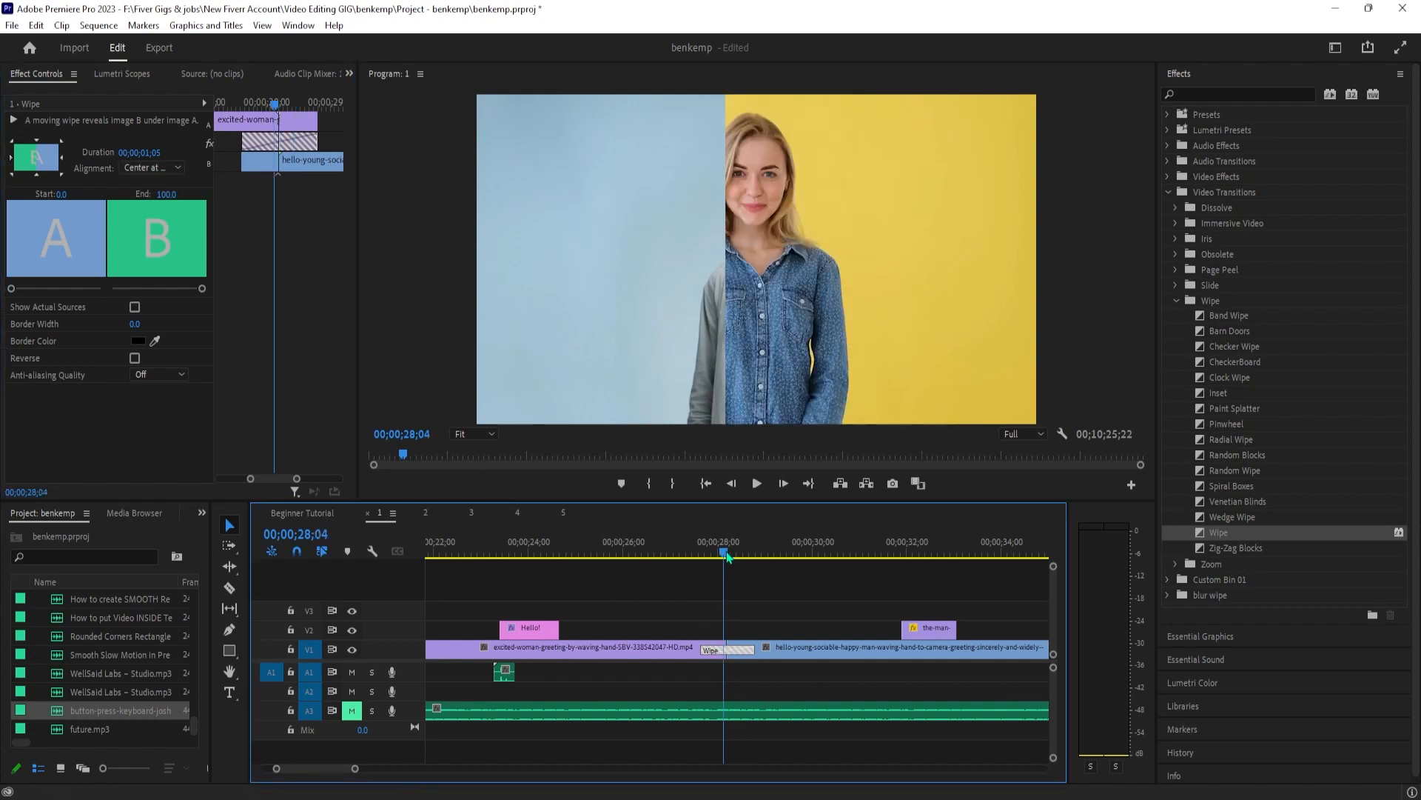
{"action": "left_click", "coordinate": [742, 656]}
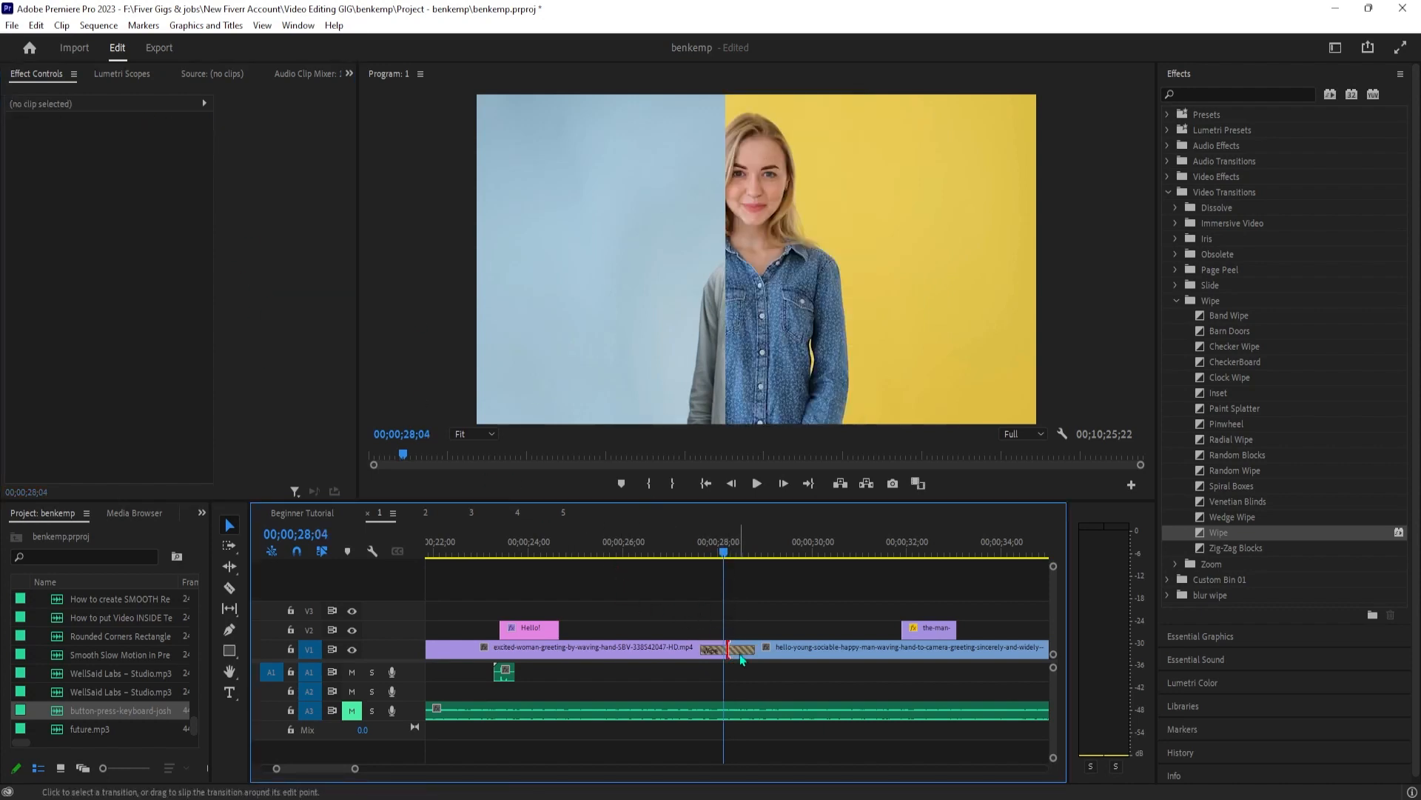
{"action": "left_click_drag", "start_coordinate": [707, 651], "coordinate": [700, 653]}
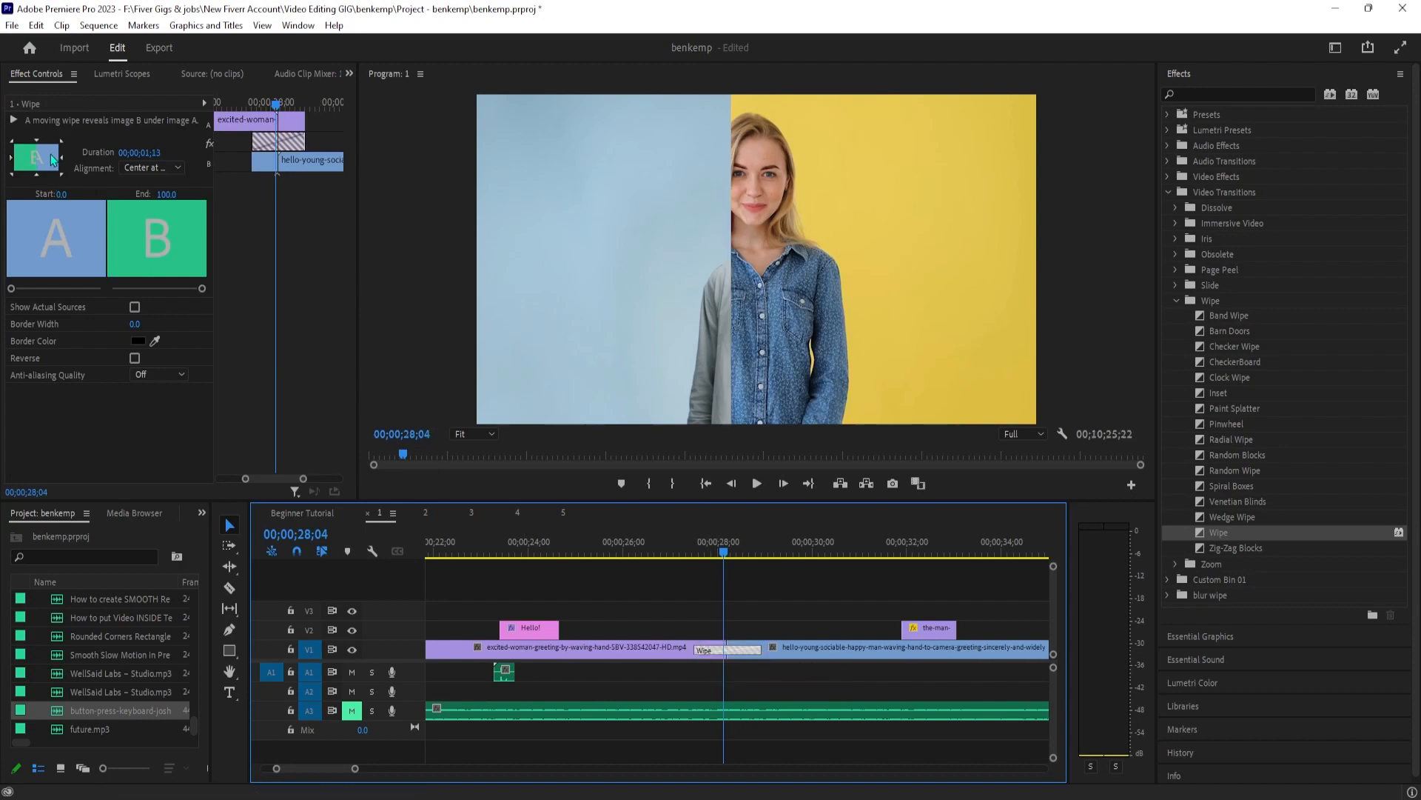
{"action": "left_click", "coordinate": [36, 142]}
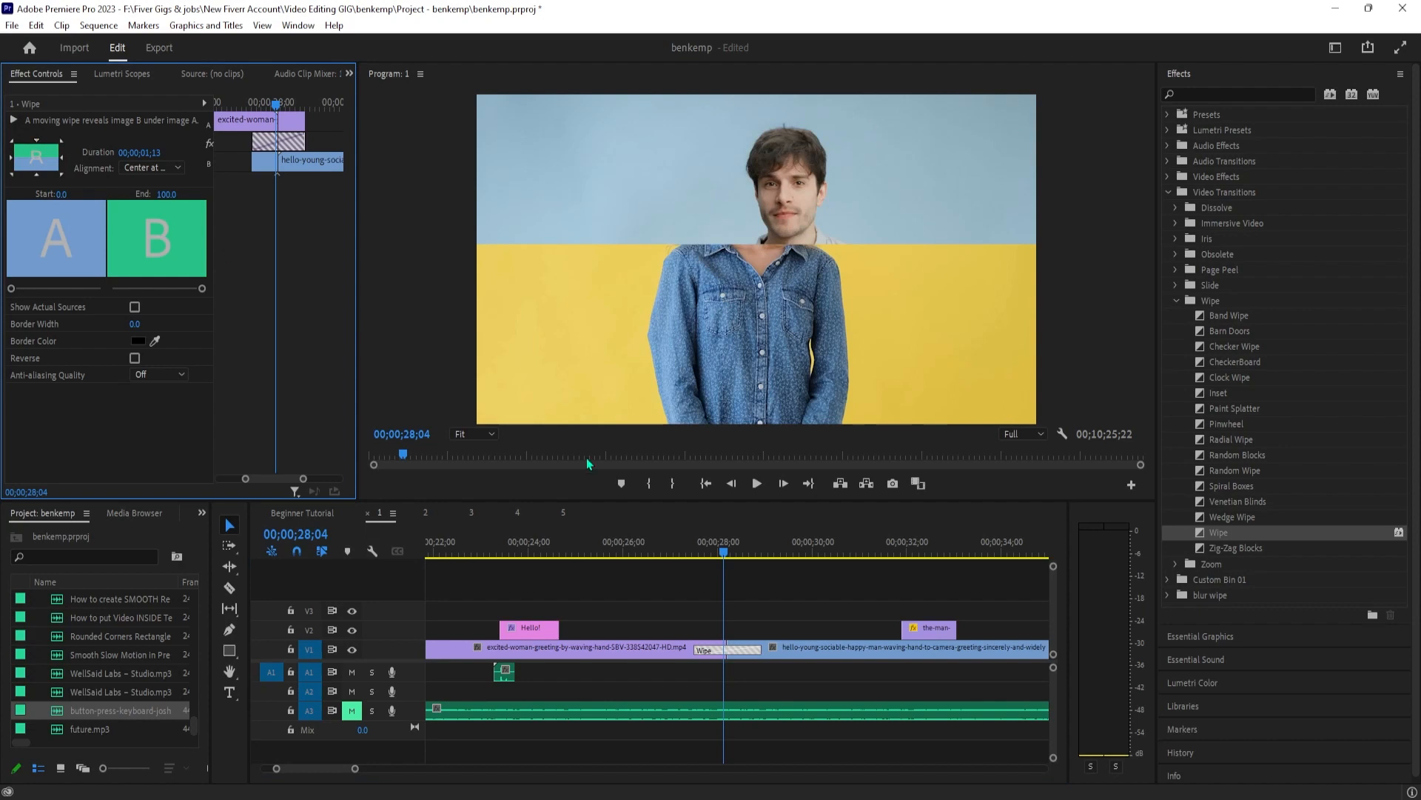
Play back the downward wipe across the cut from the woman to the waving man
{"action": "left_click_drag", "start_coordinate": [724, 553], "coordinate": [692, 555]}
{"action": "key", "text": "space"}
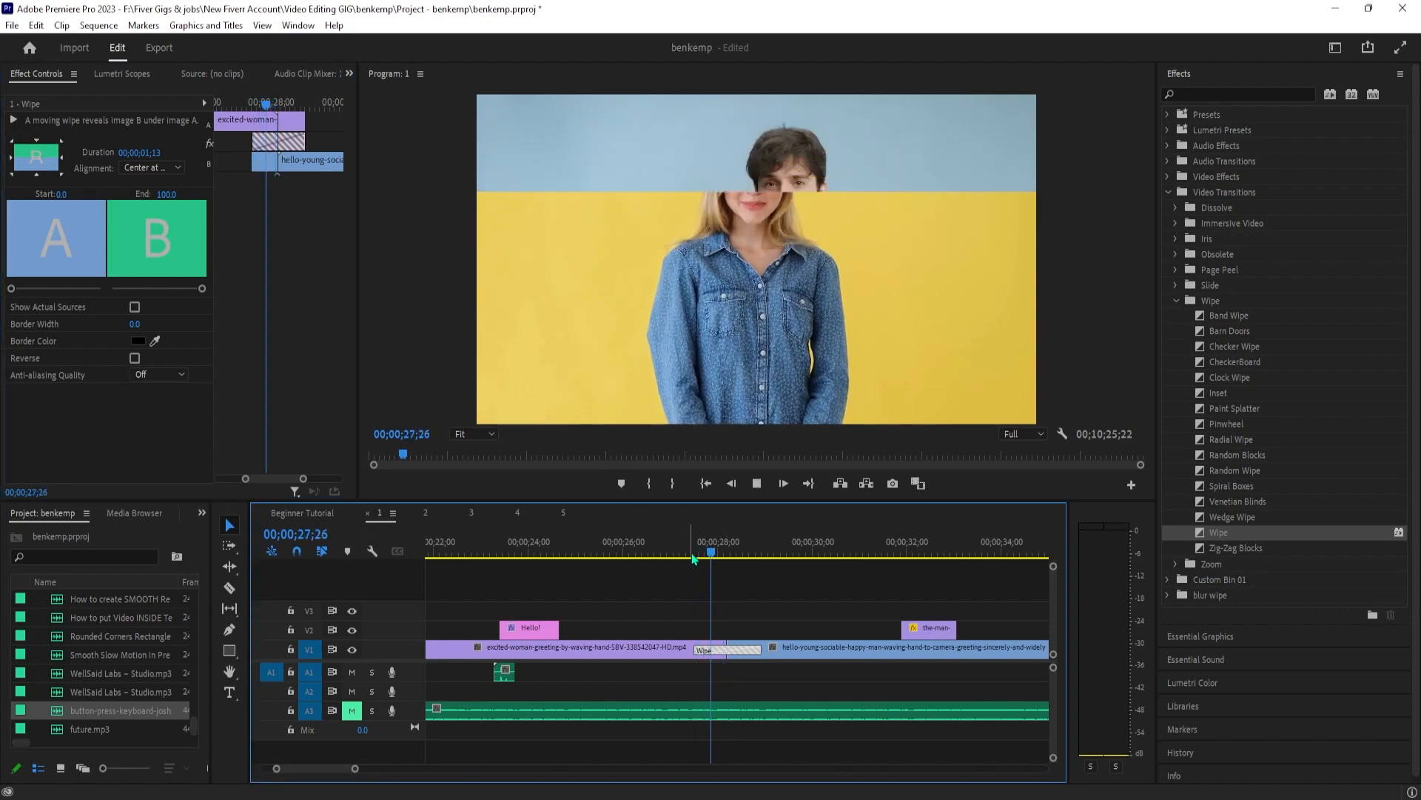
{"action": "key", "text": "space"}
Shorten the Wipe transition to about 22 frames and review it by playing and scrubbing across the cut
{"action": "left_click_drag", "start_coordinate": [755, 646], "coordinate": [736, 646]}
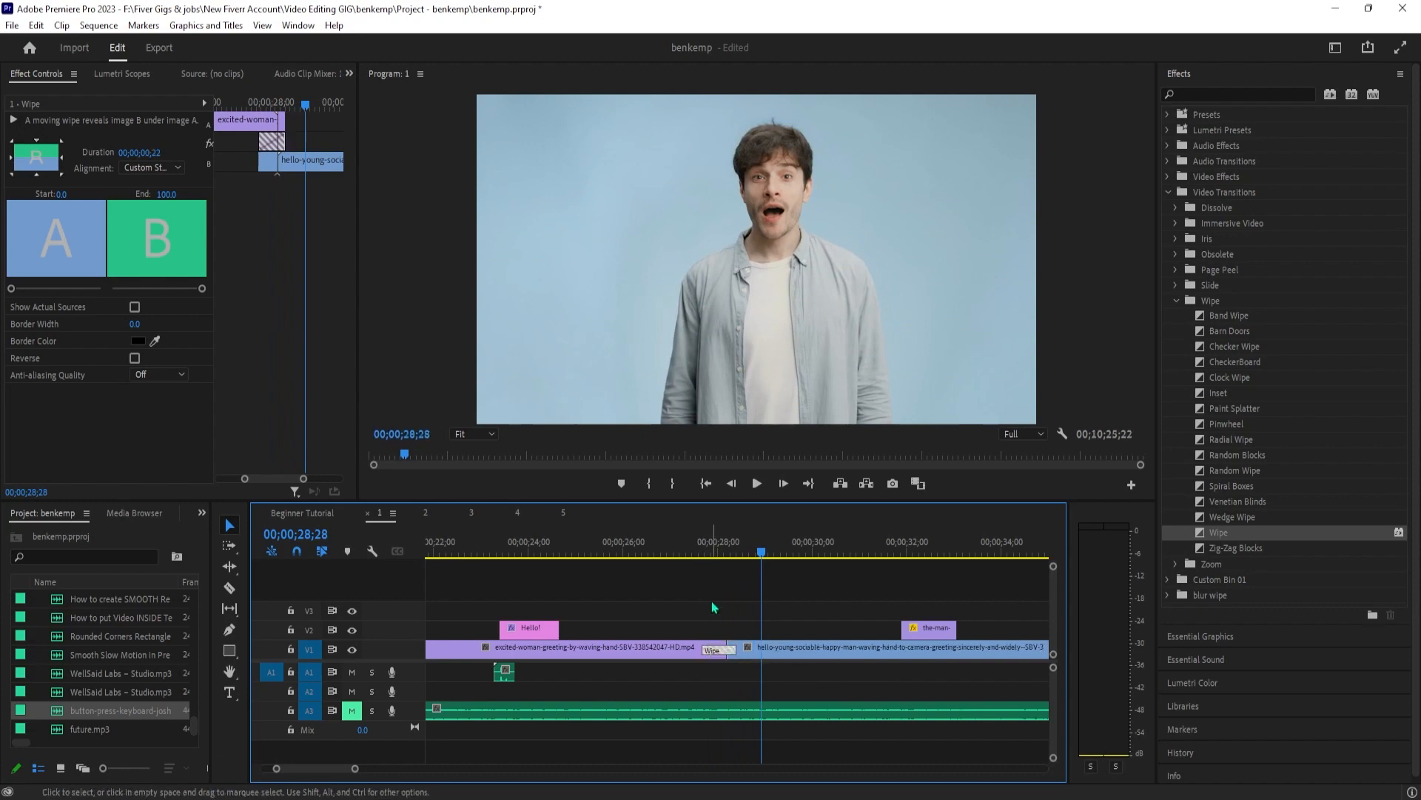
{"action": "left_click", "coordinate": [700, 539]}
{"action": "key", "text": "space"}
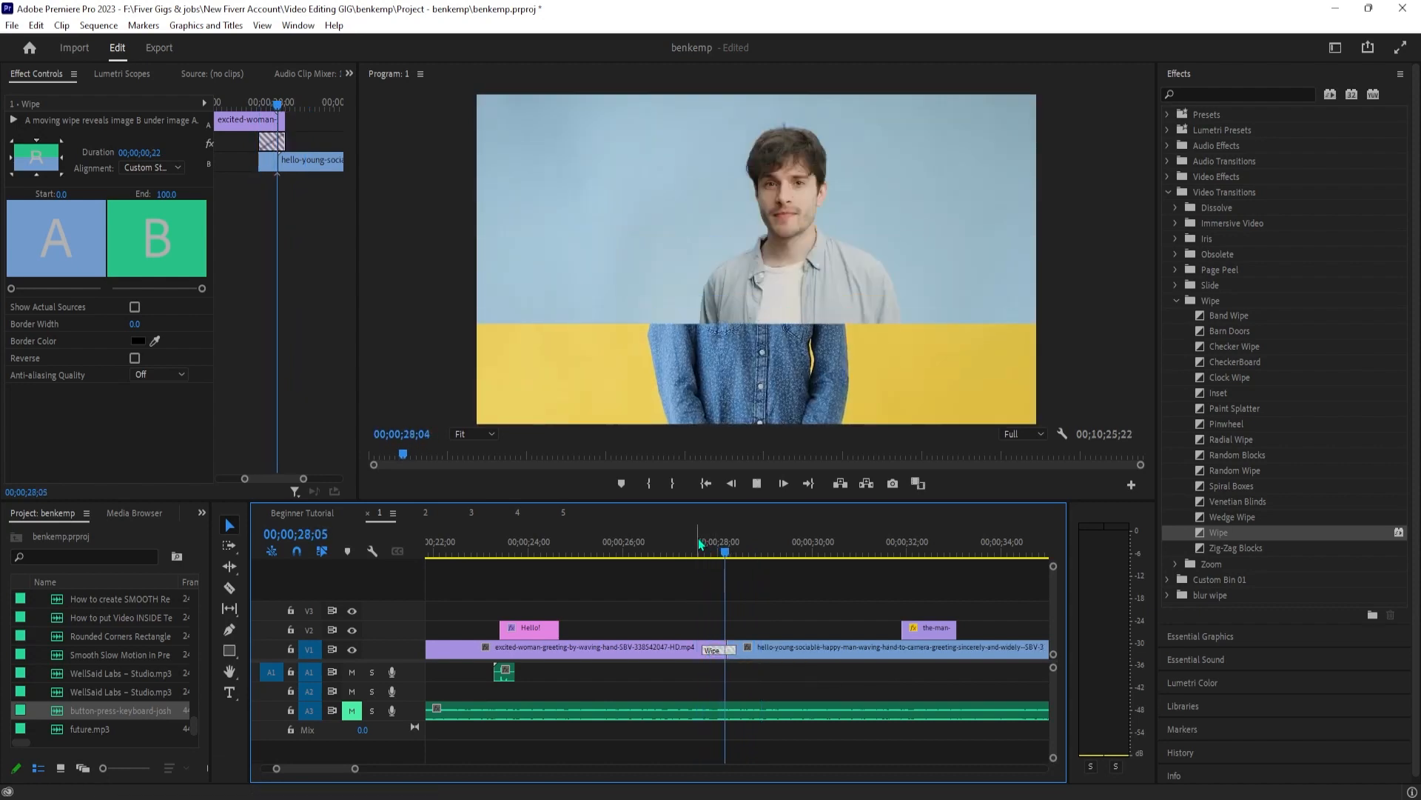
{"action": "key", "text": "space"}
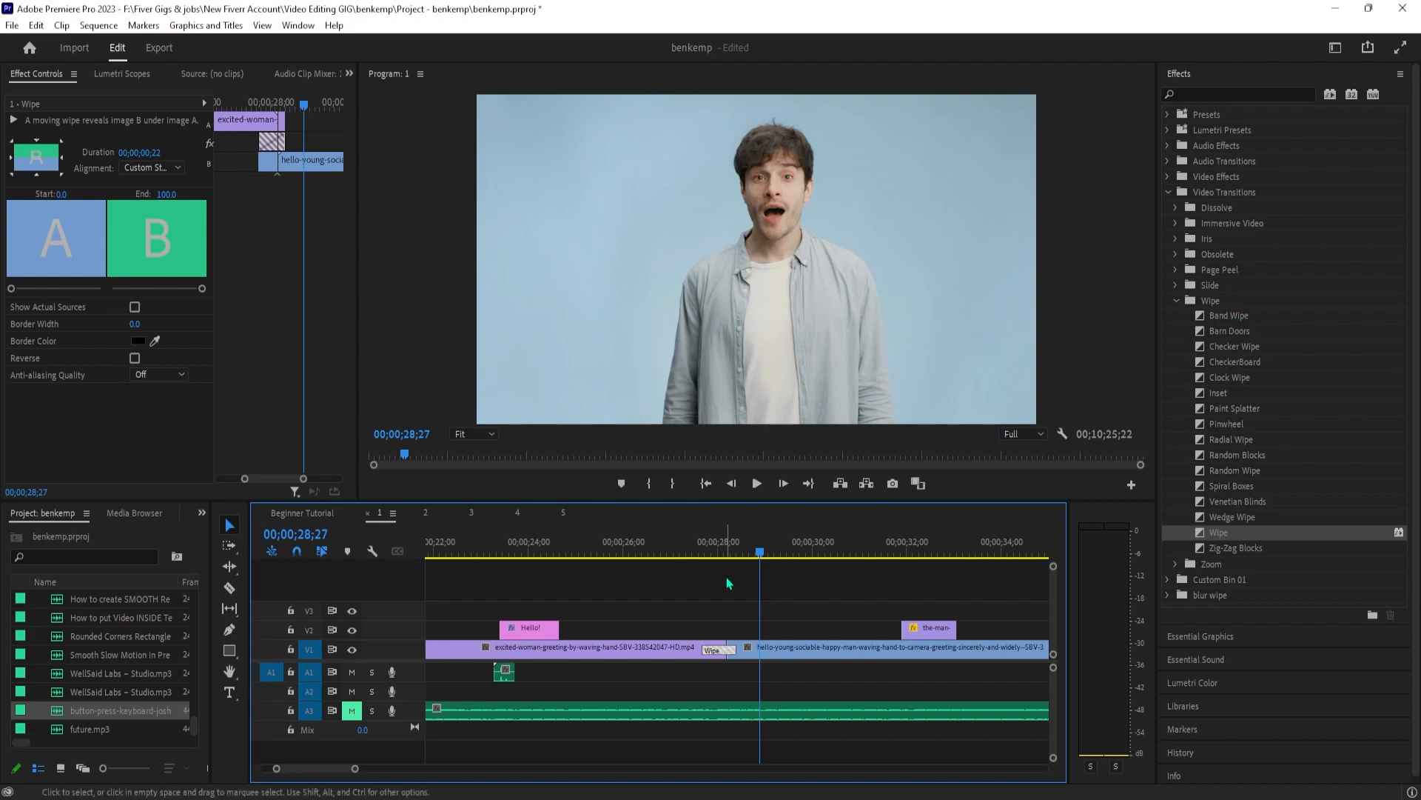
{"action": "left_click", "coordinate": [712, 546]}
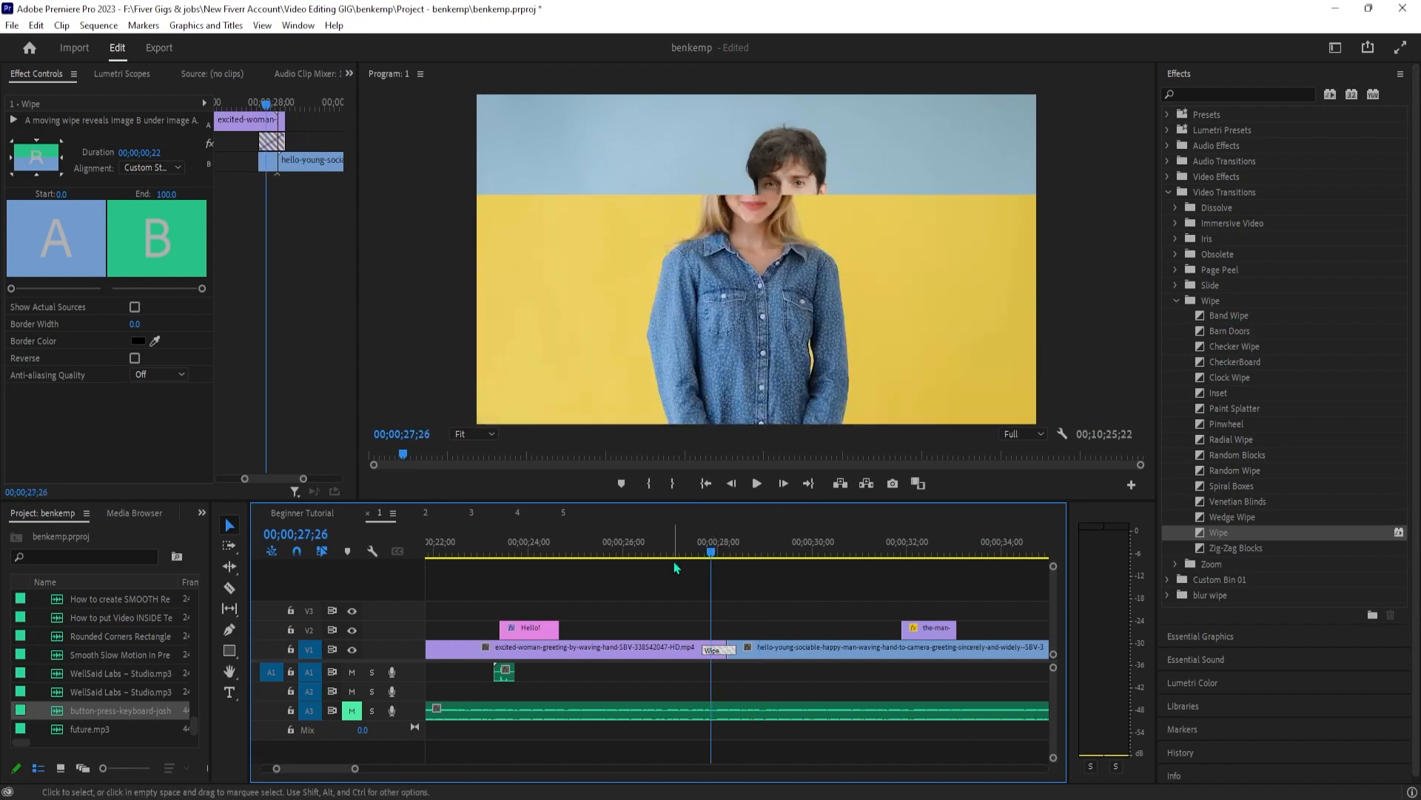
{"action": "left_click_drag", "start_coordinate": [711, 552], "coordinate": [696, 590]}
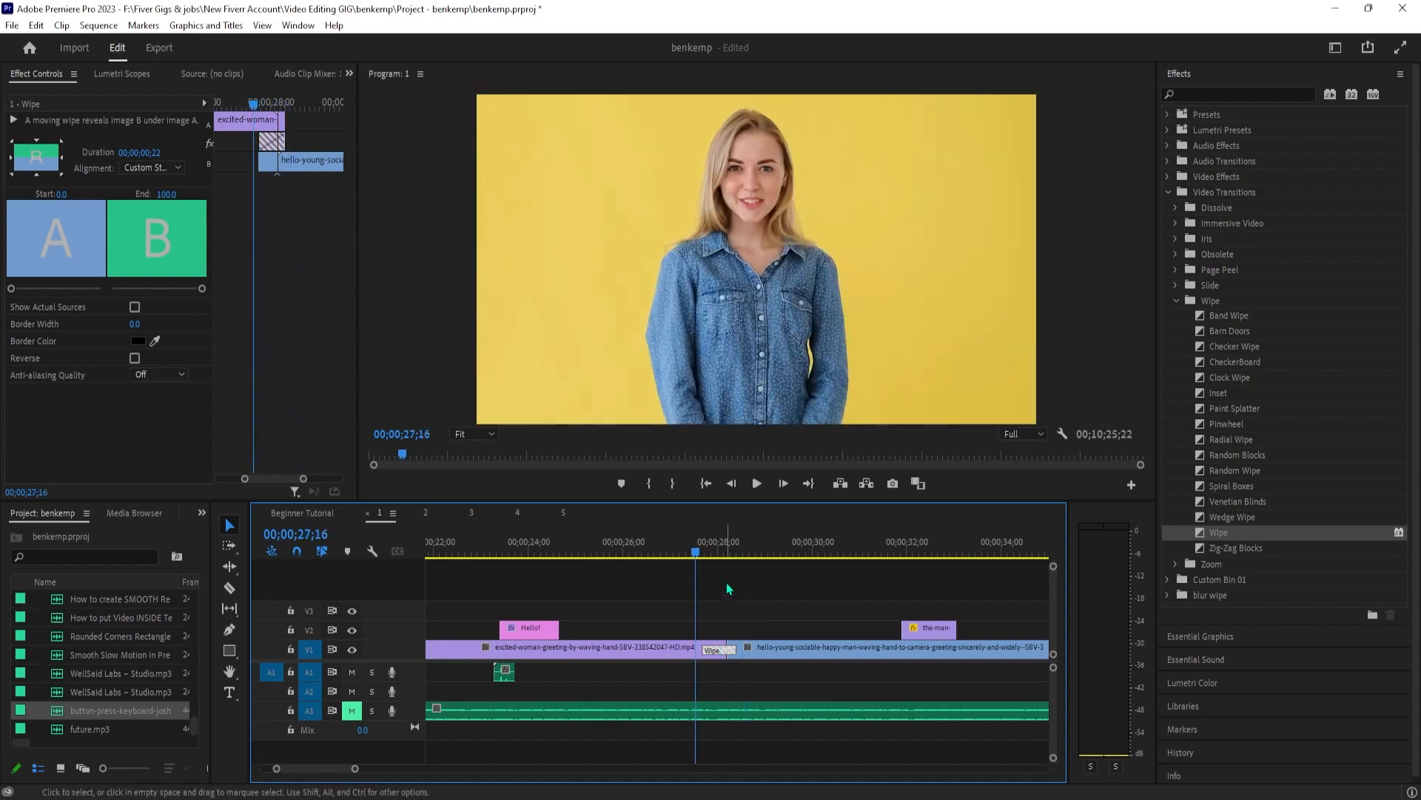
Add the text "PREMIERE PRO TUTORIALS" over the lower part of the waving man's clip at 00;00;35;02
{"action": "left_click_drag", "start_coordinate": [354, 771], "coordinate": [480, 779]}
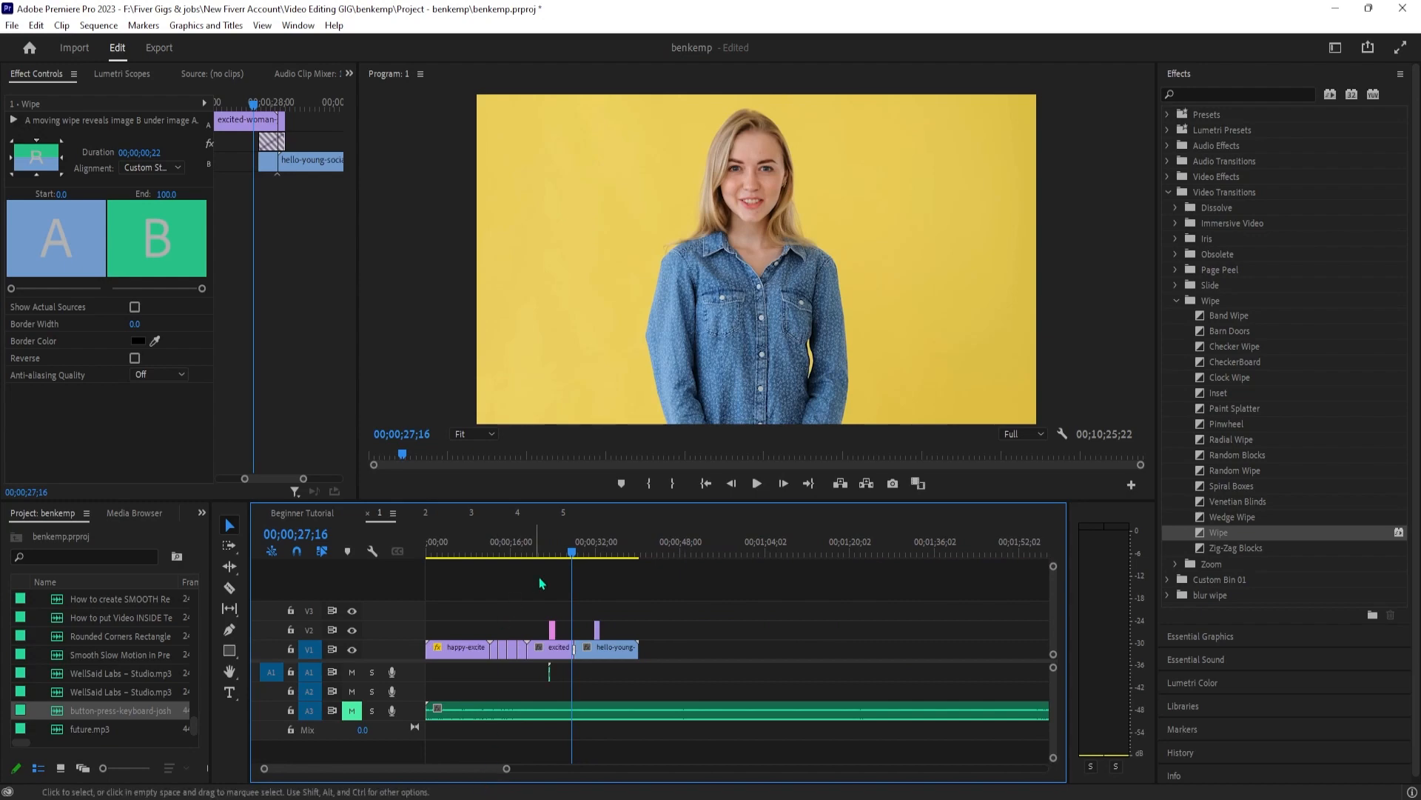
{"action": "left_click_drag", "start_coordinate": [529, 579], "coordinate": [614, 590]}
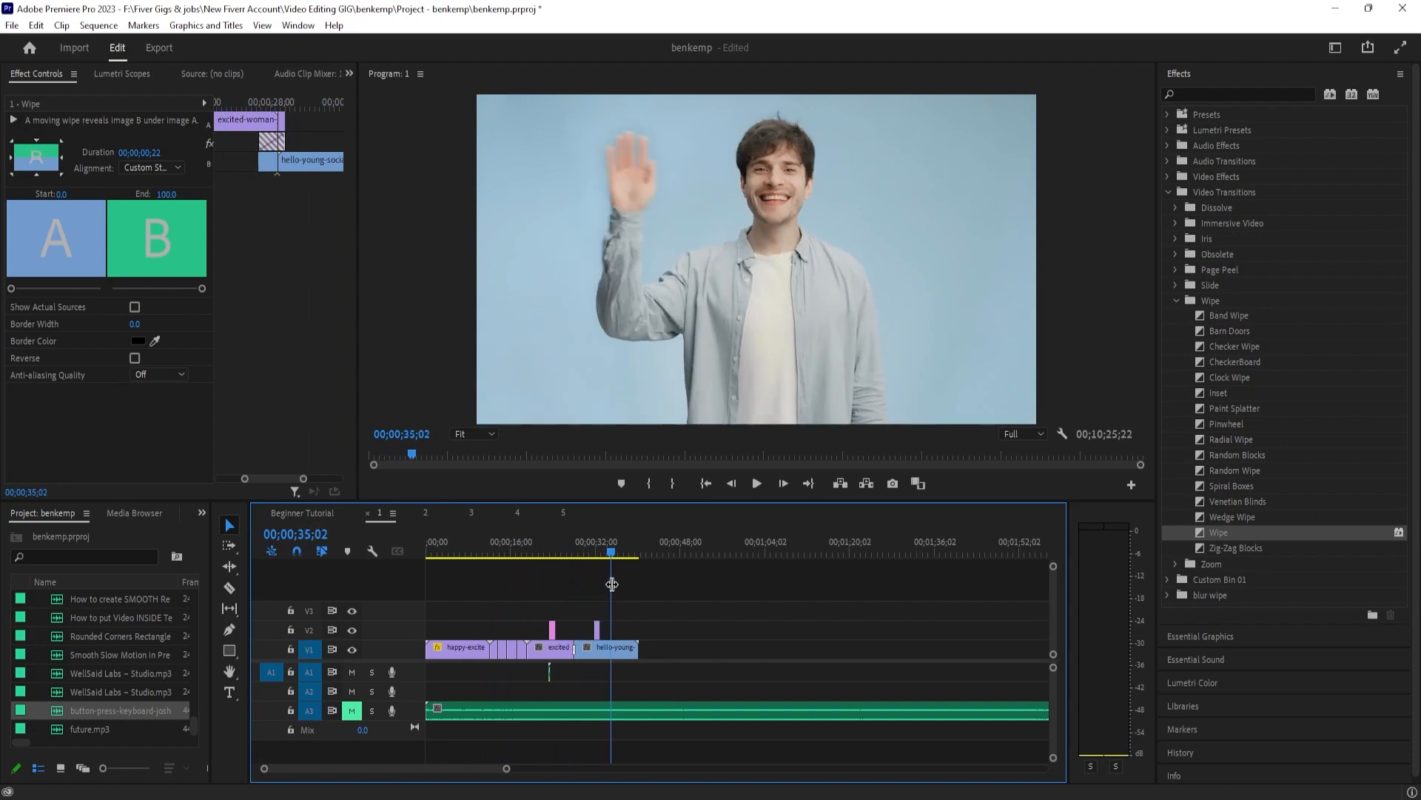
{"action": "key", "text": "t"}
{"action": "left_click", "coordinate": [567, 386]}
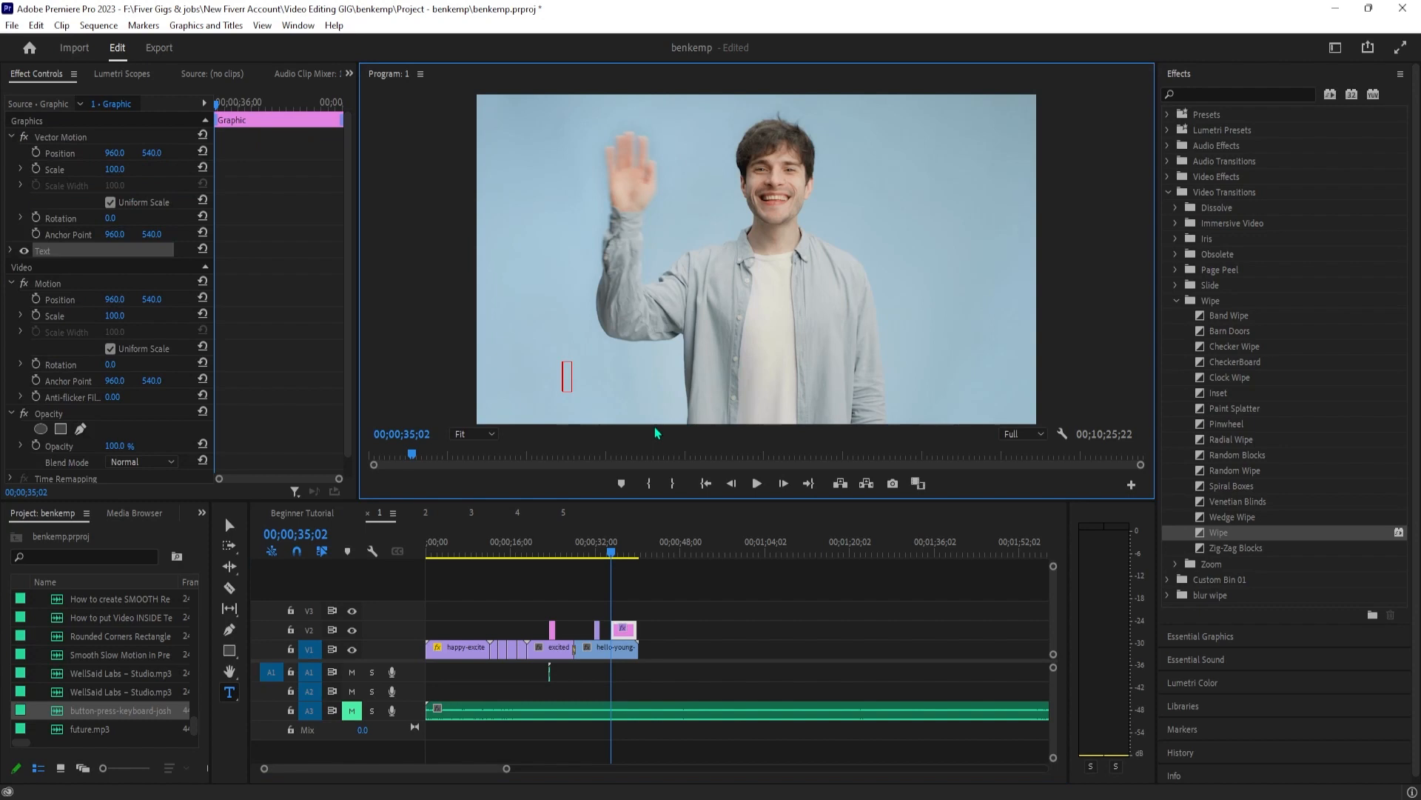
{"action": "type", "text": "PFRE"}
{"action": "key", "text": "BackSpace"}
{"action": "key", "text": "BackSpace"}
{"action": "key", "text": "BackSpace"}
{"action": "type", "text": "RE"}
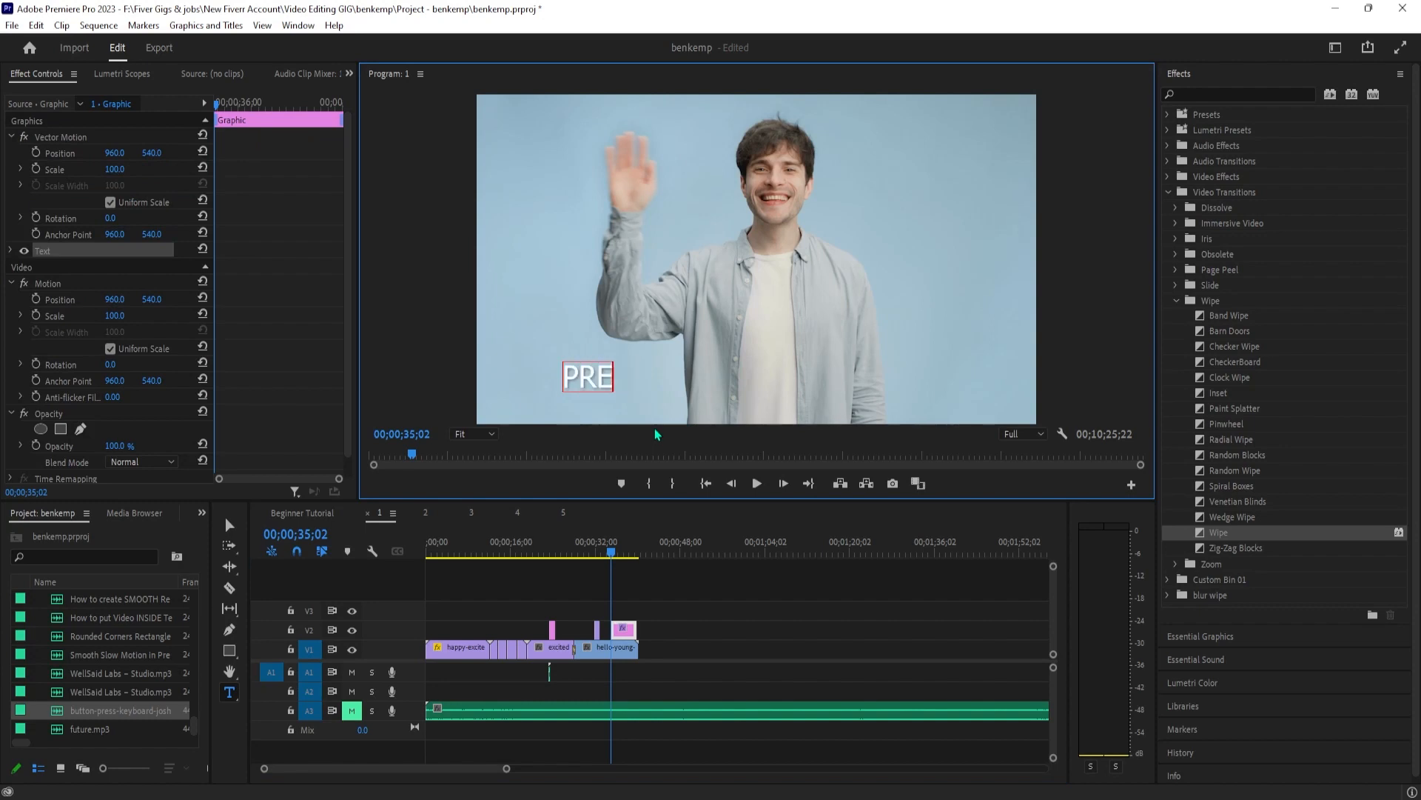
{"action": "type", "text": "MIERE"}
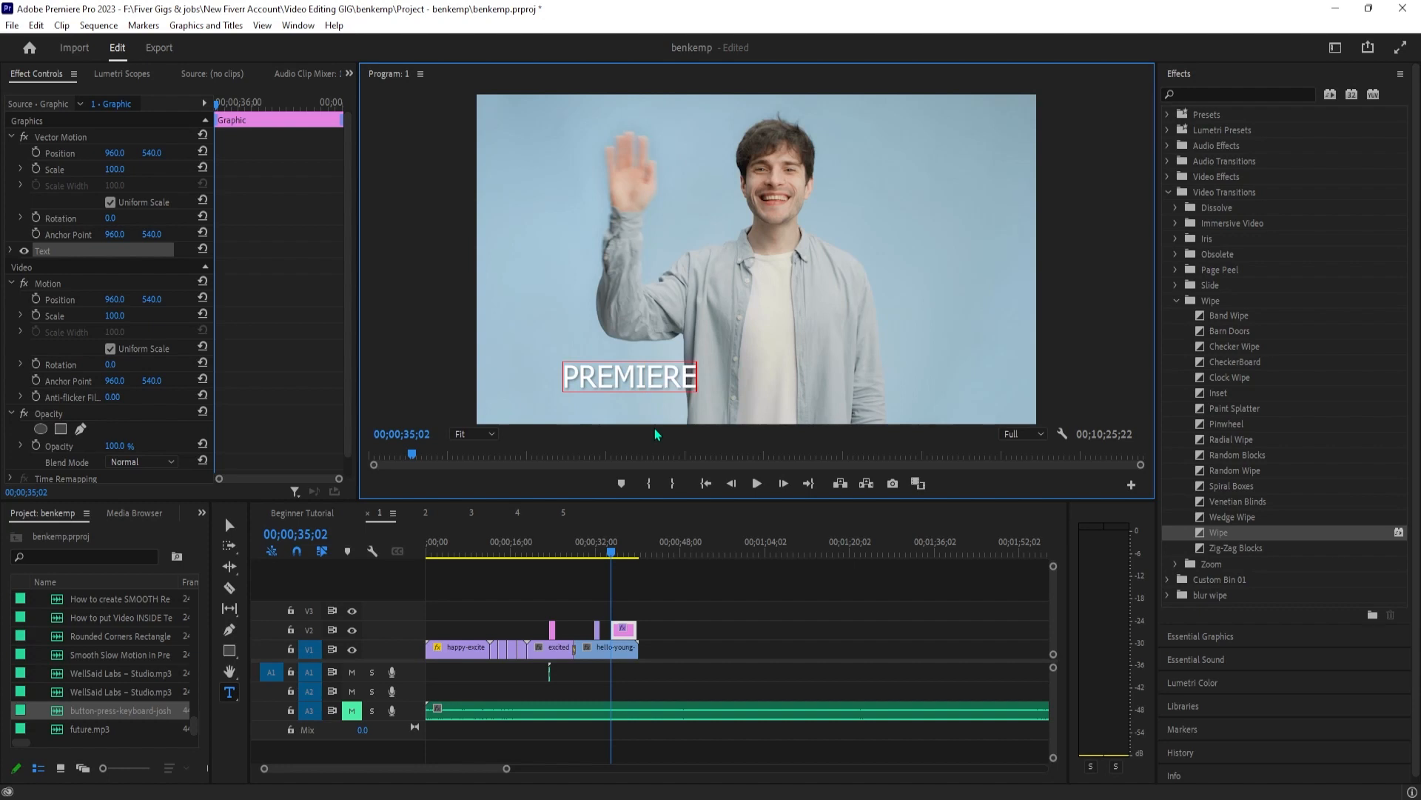
{"action": "type", "text": " PRO TUT"}
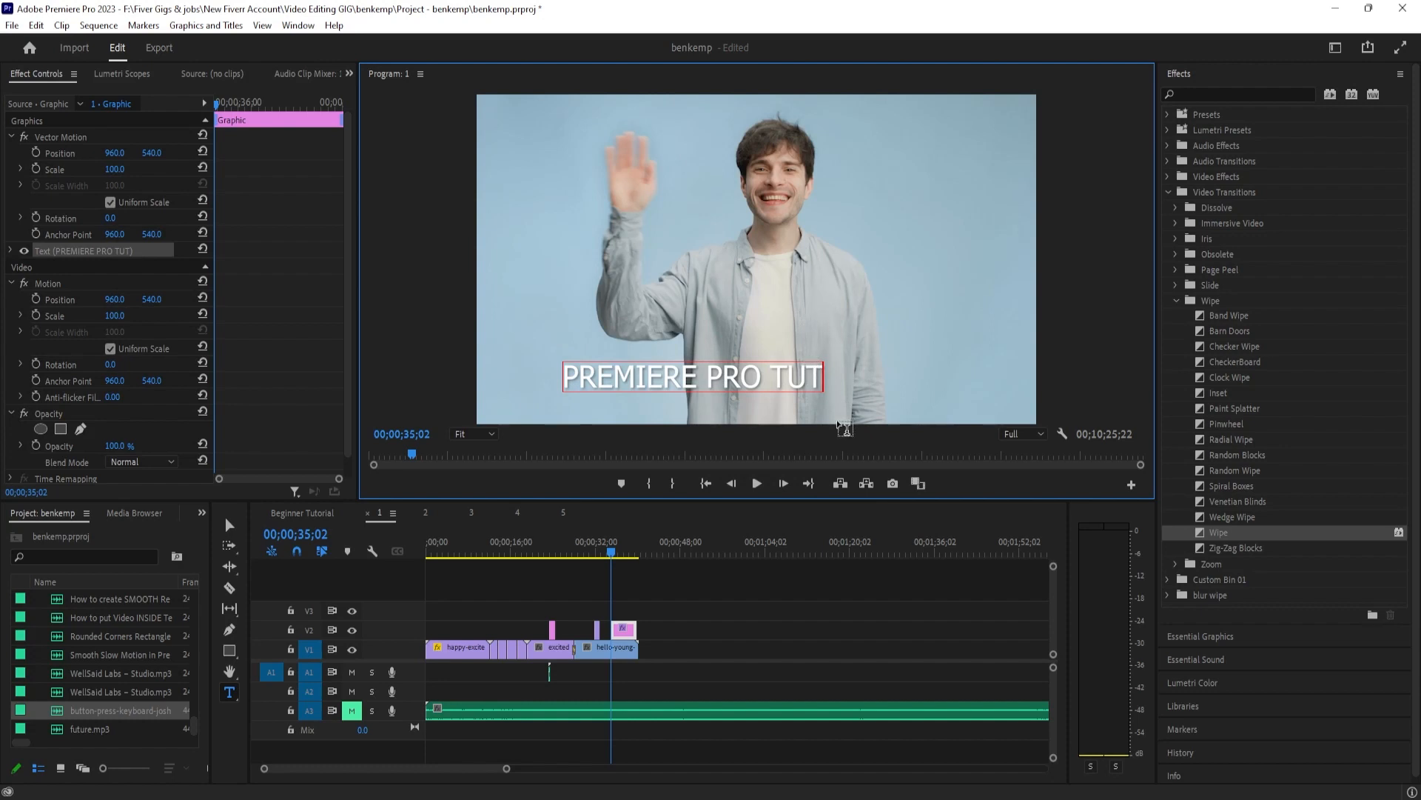
{"action": "type", "text": "ORIALS"}
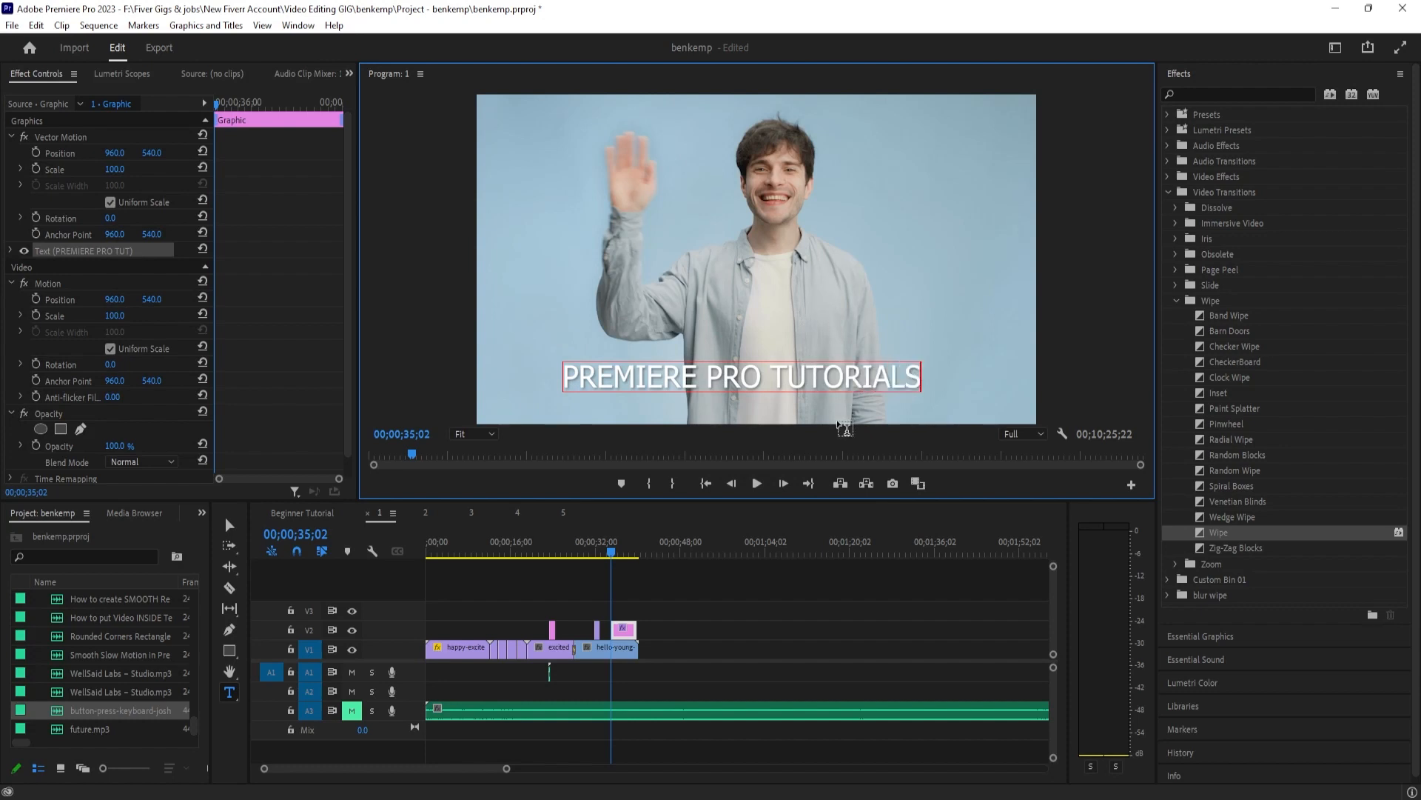
Enlarge the PREMIERE PRO TUTORIALS text and position it along the bottom of the video frame
{"action": "left_click", "coordinate": [229, 524]}
{"action": "left_click_drag", "start_coordinate": [624, 380], "coordinate": [607, 399]}
{"action": "left_click_drag", "start_coordinate": [904, 376], "coordinate": [990, 371]}
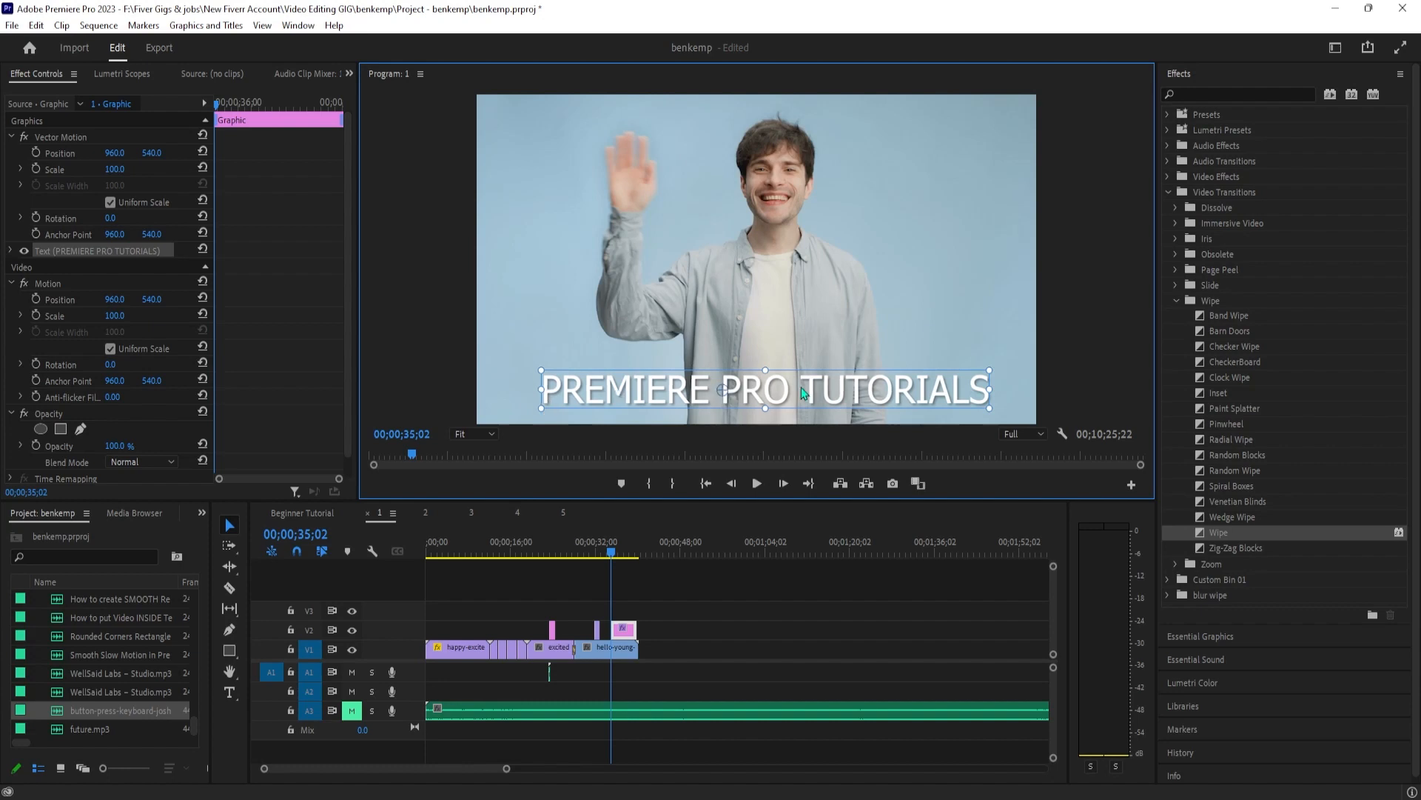
{"action": "left_click", "coordinate": [900, 342]}
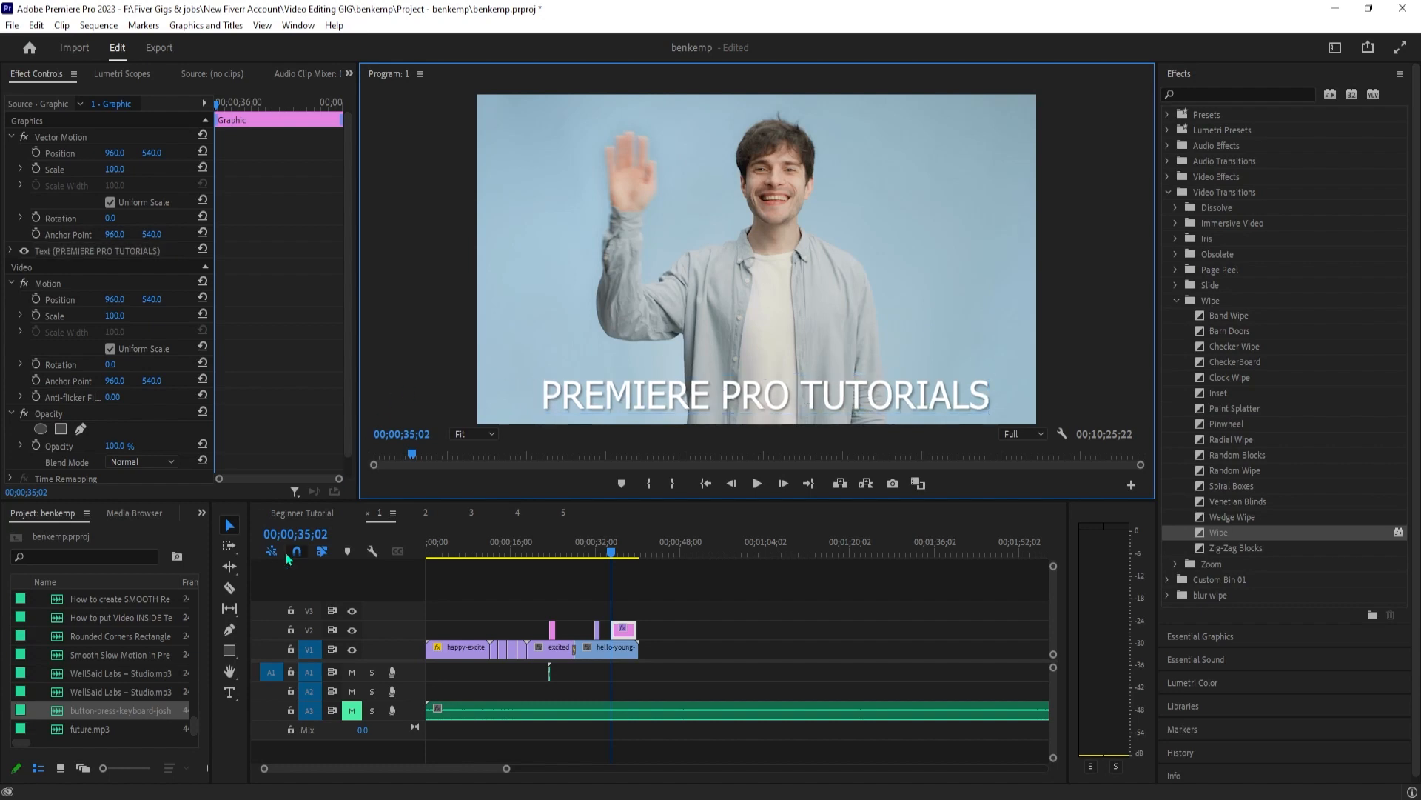
{"action": "left_click", "coordinate": [230, 650]}
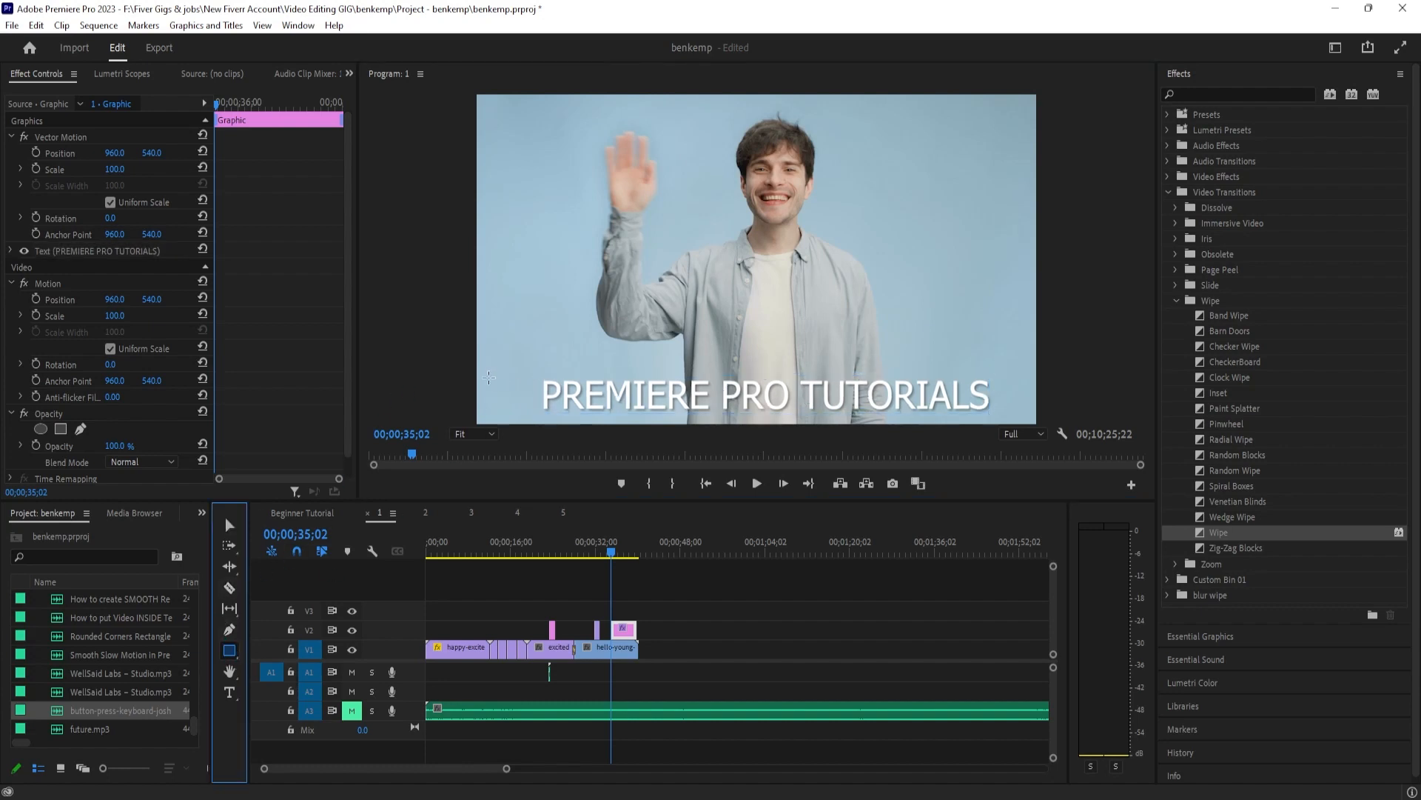
{"action": "left_click_drag", "start_coordinate": [489, 373], "coordinate": [1037, 428]}
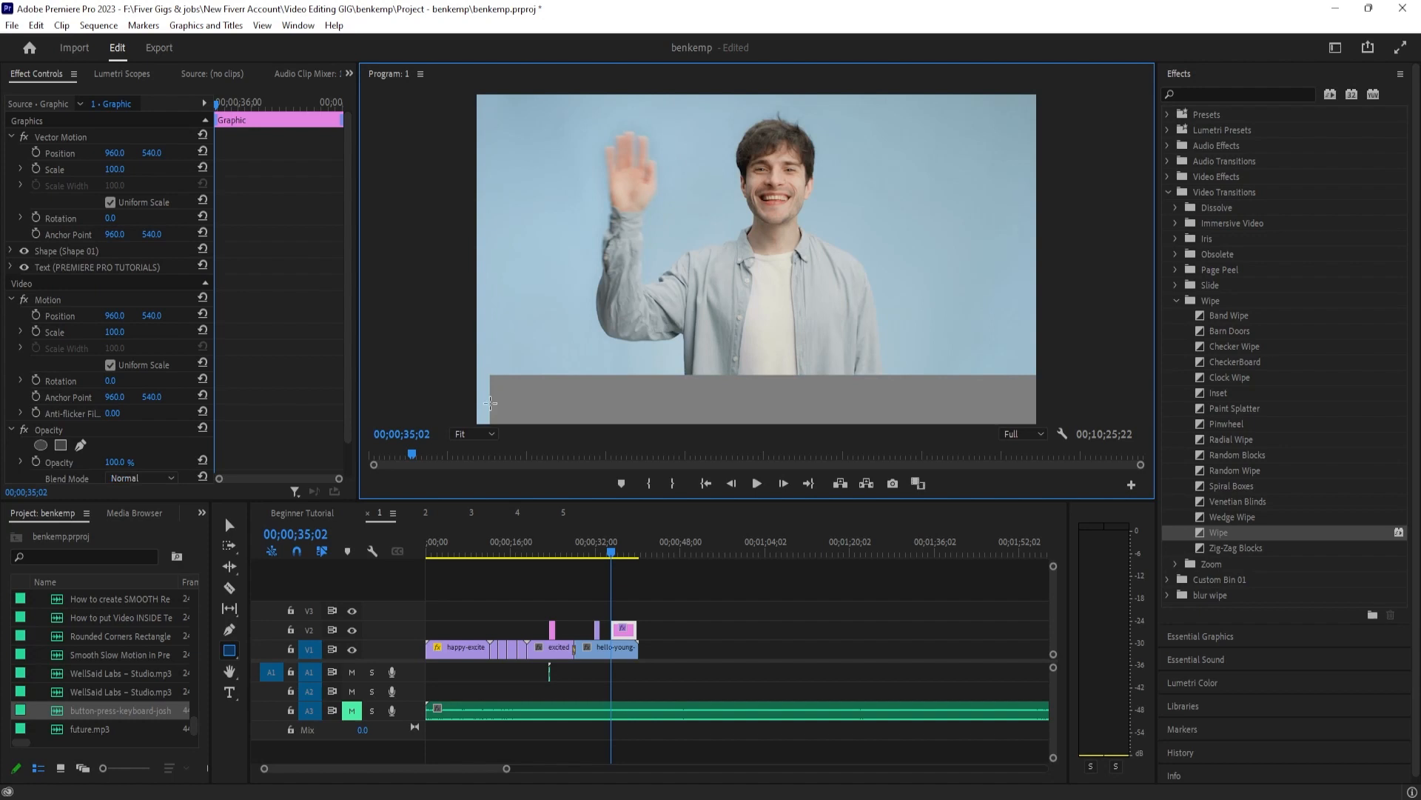
{"action": "key", "text": "ctrl+t"}
{"action": "key", "text": "ctrl+z"}
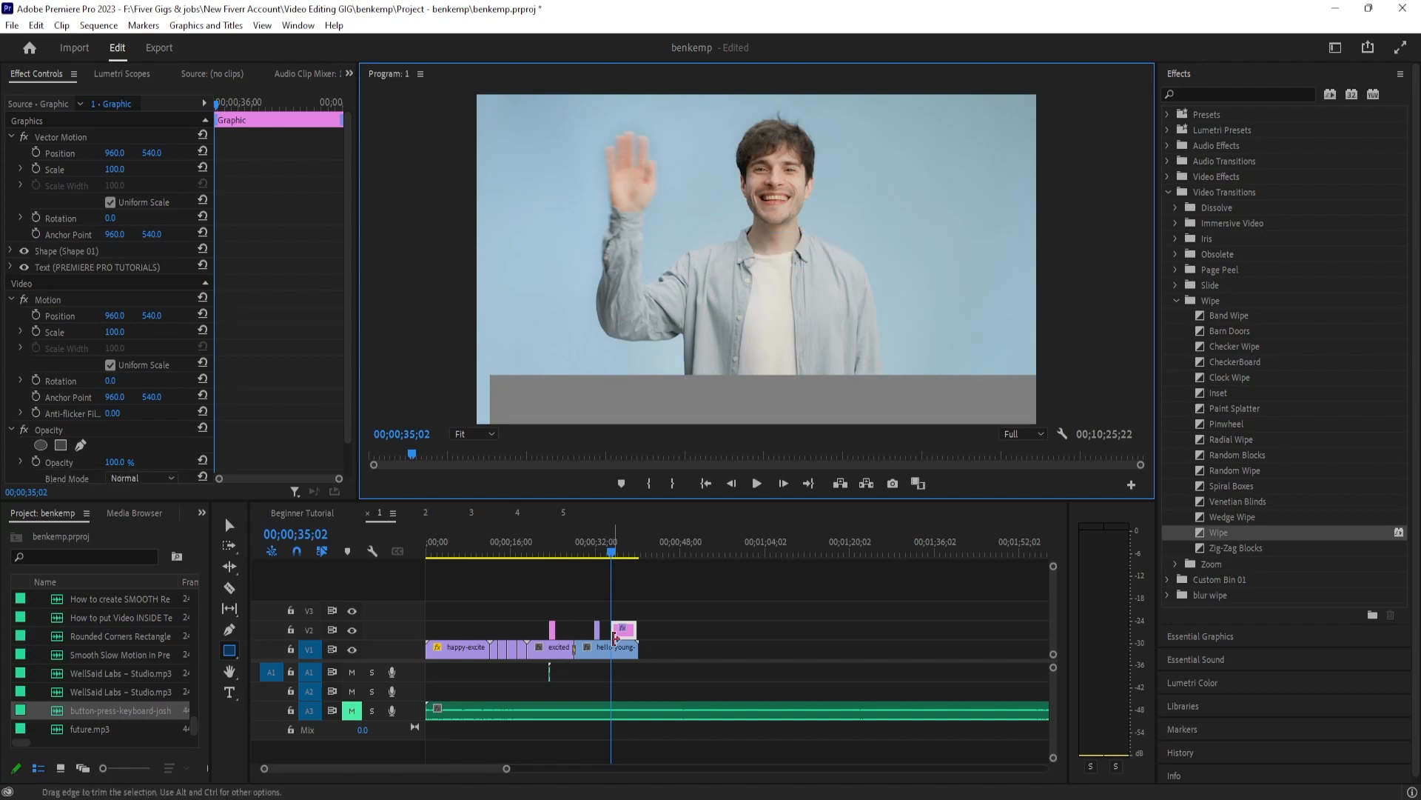
{"action": "key", "text": "ctrl+z"}
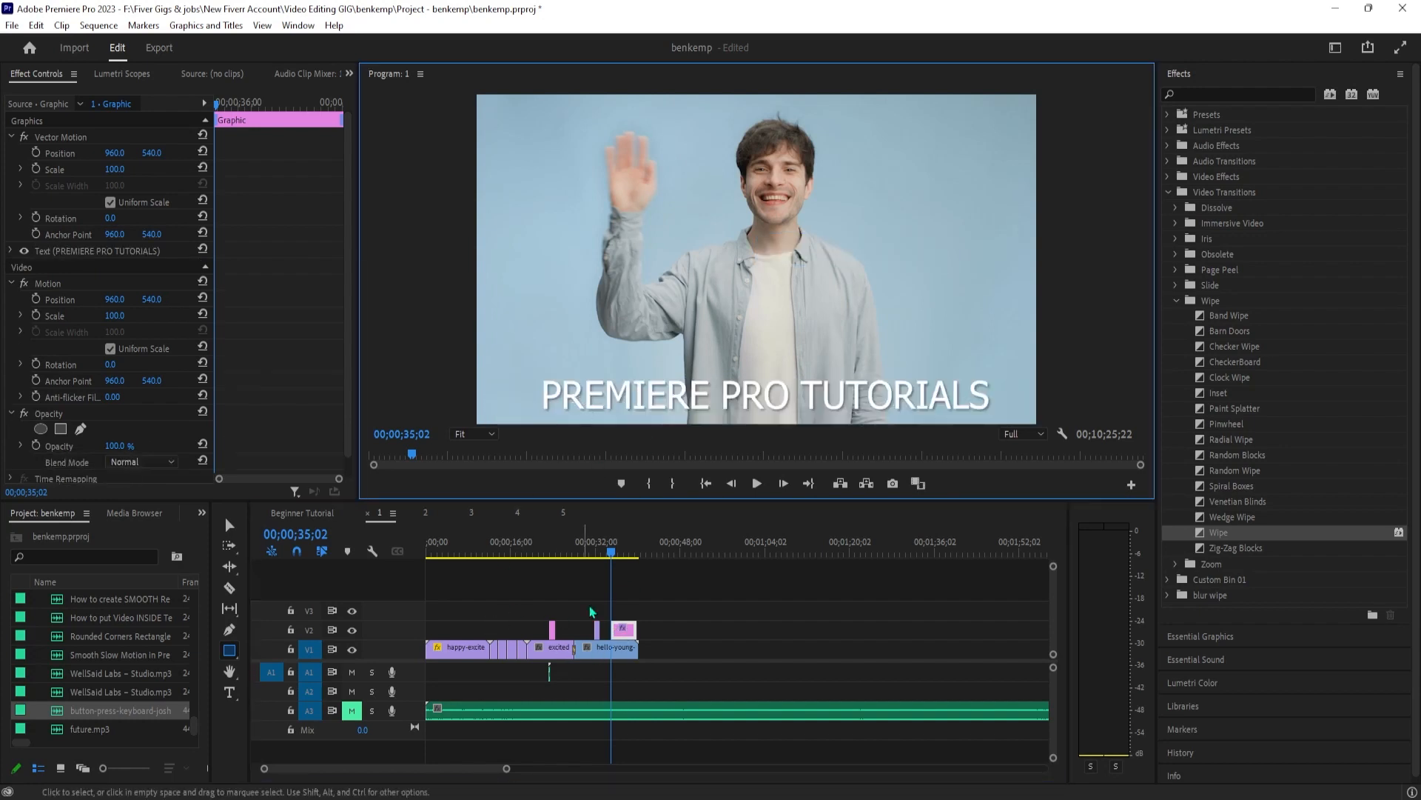
Draw a full-width rectangle along the bottom of the video frame as a separate graphic clip and align it with the frame edges
{"action": "left_click", "coordinate": [545, 620]}
{"action": "left_click", "coordinate": [234, 652]}
{"action": "mouse_move", "coordinate": [482, 376]}
{"action": "left_mouse_down"}
{"action": "mouse_move", "coordinate": [522, 394]}
{"action": "mouse_move", "coordinate": [1042, 428]}
{"action": "left_mouse_up"}
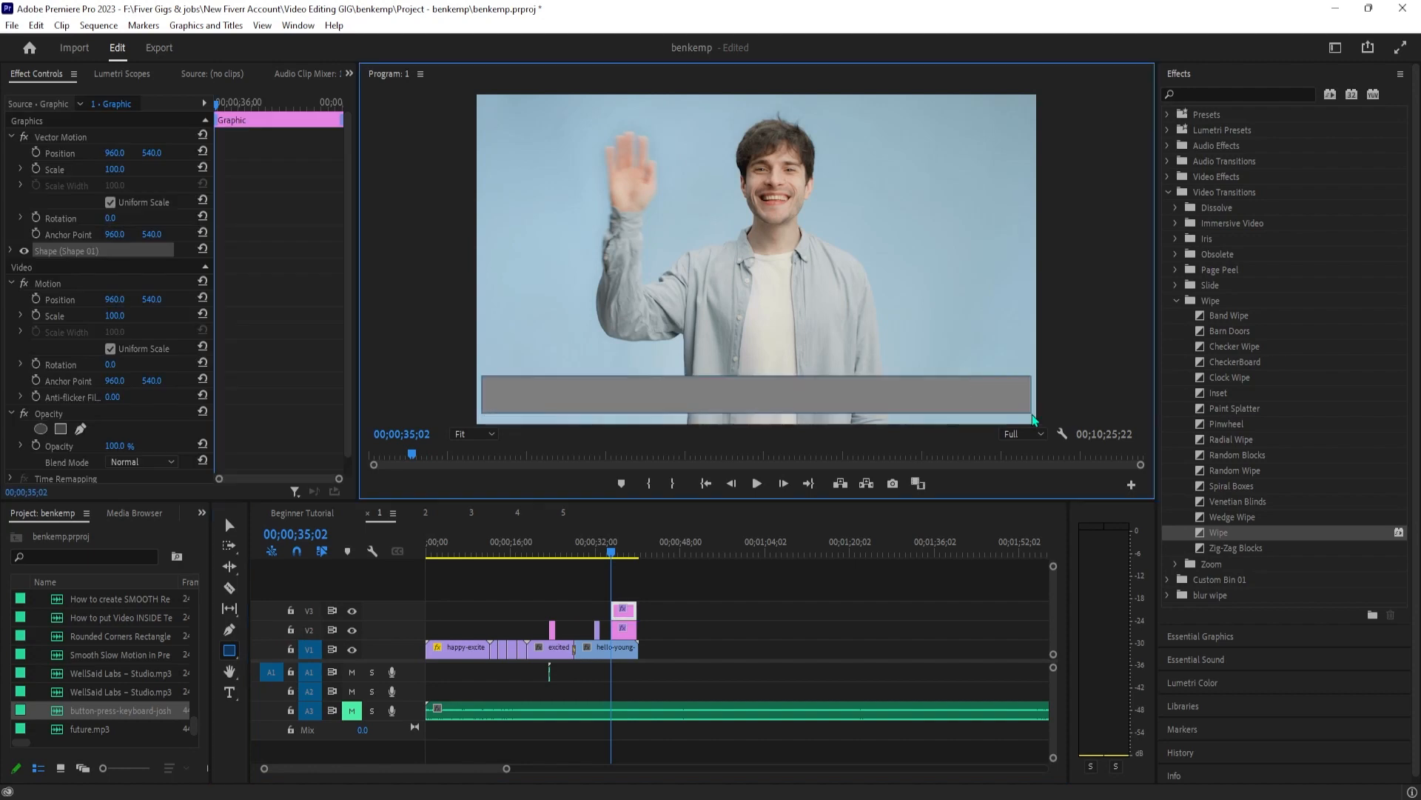
{"action": "left_click_drag", "start_coordinate": [725, 408], "coordinate": [719, 408]}
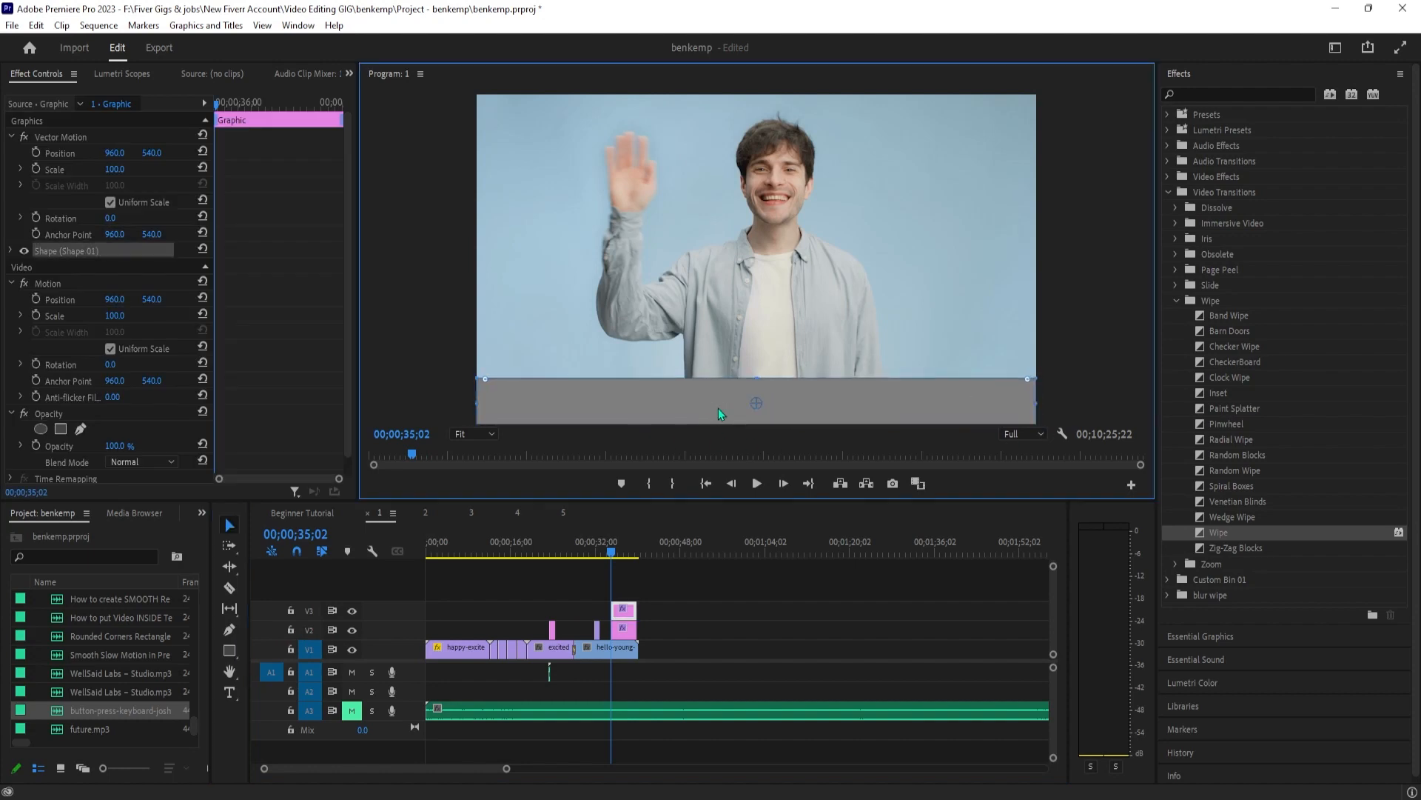
Move the PREMIERE PRO TUTORIALS graphic to track V4 above the rectangle, and reposition the text over the bar
{"action": "left_click_drag", "start_coordinate": [626, 630], "coordinate": [624, 590]}
{"action": "left_click", "coordinate": [715, 404]}
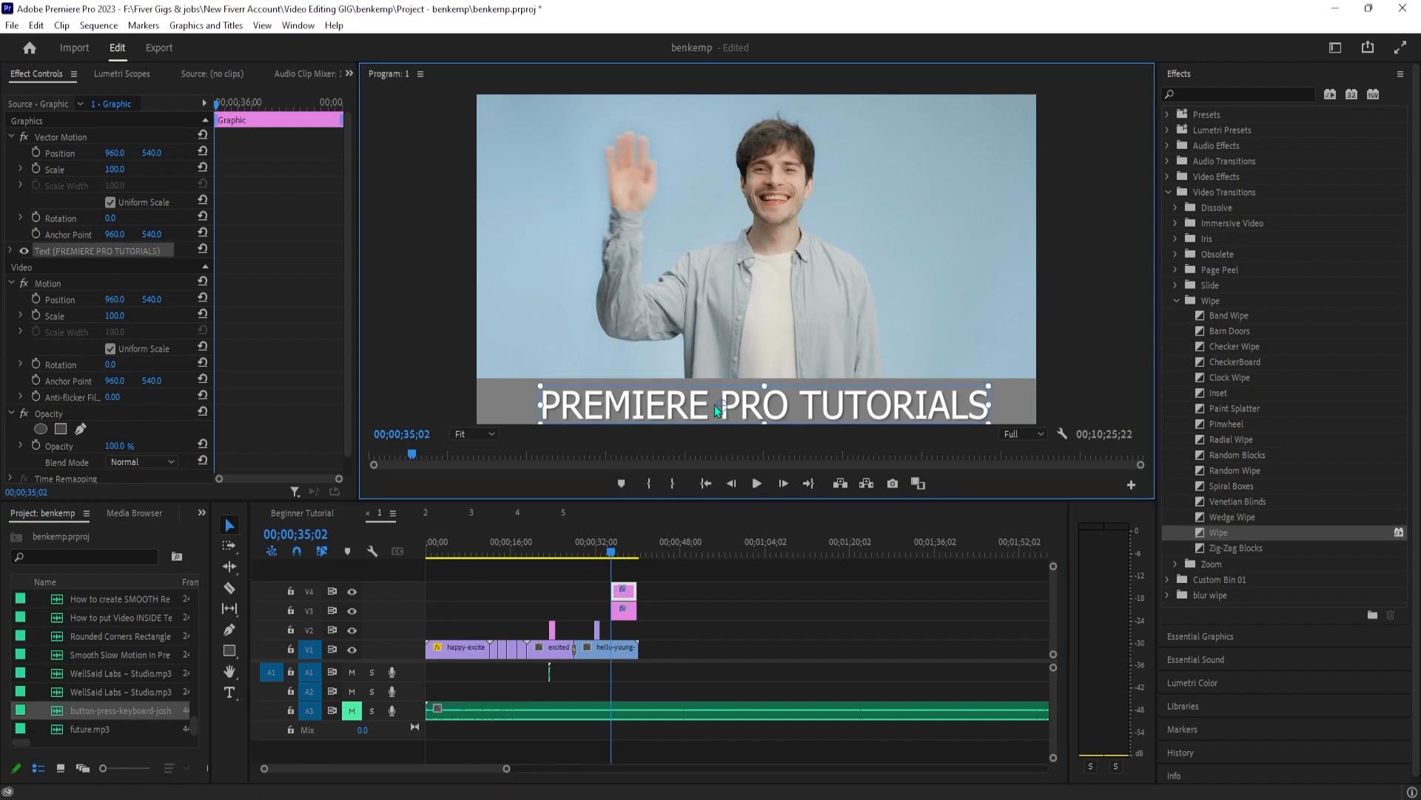
{"action": "left_click", "coordinate": [715, 402]}
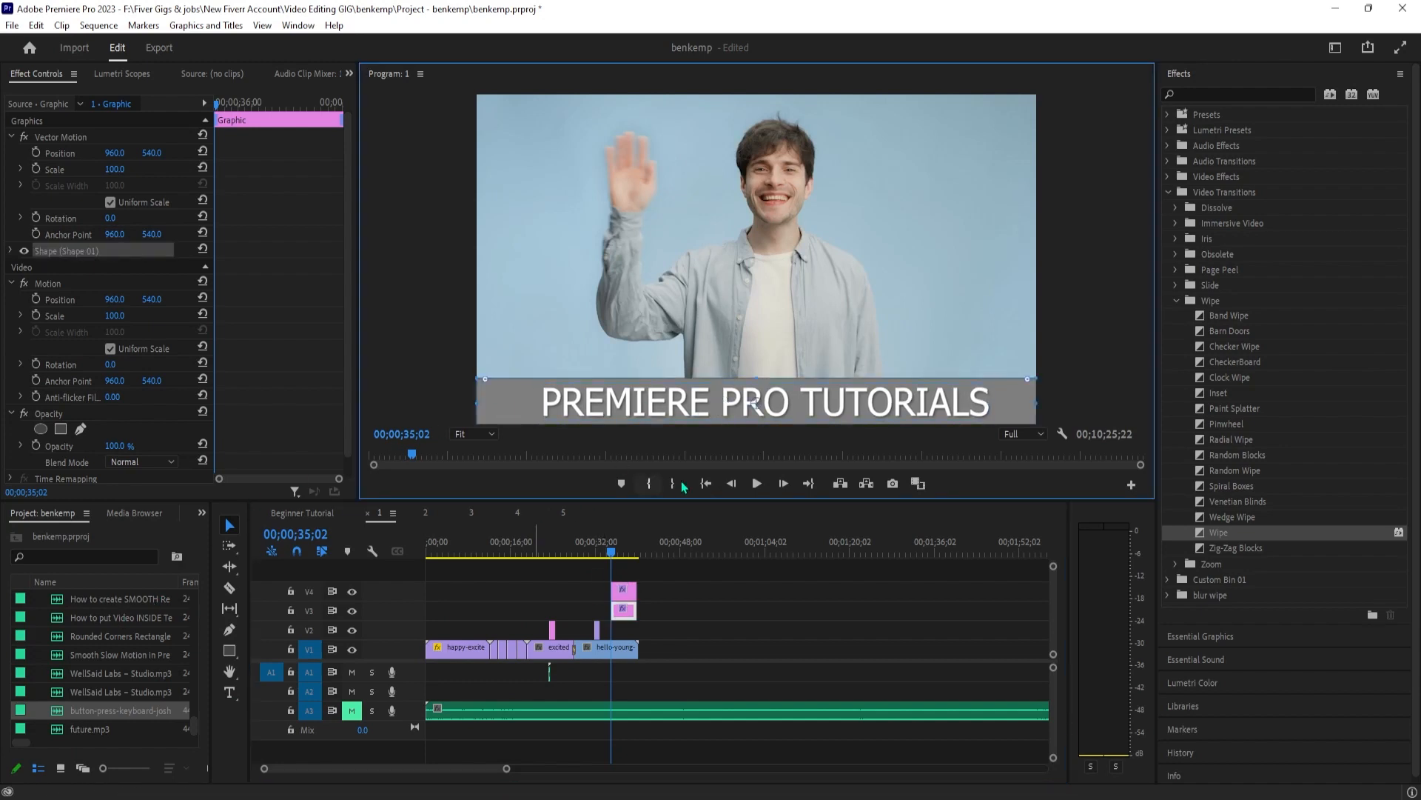
Set the rectangle's fill to black and nudge the PREMIERE PRO TUTORIALS text slightly into place on the bar
{"action": "left_click", "coordinate": [10, 251]}
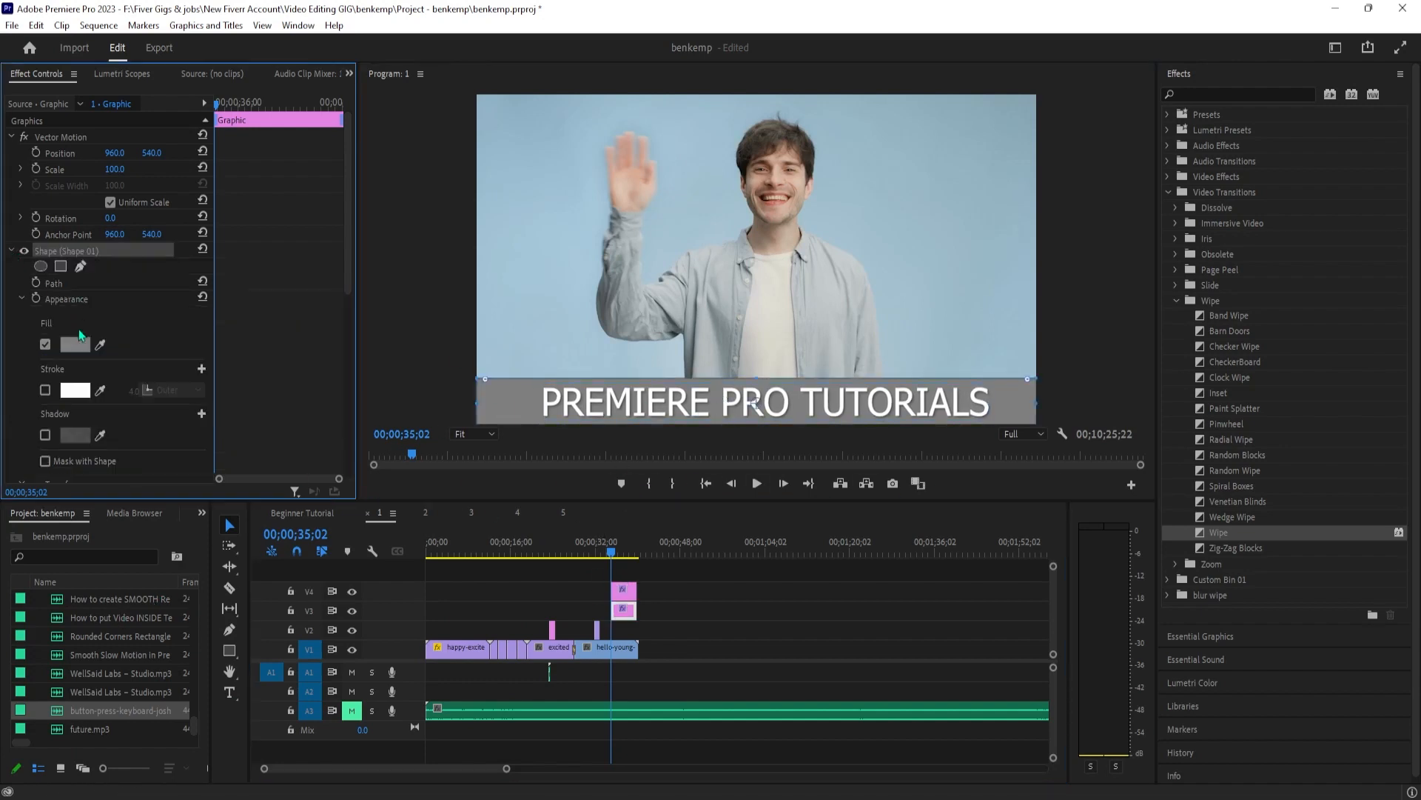
{"action": "left_click", "coordinate": [74, 344]}
{"action": "left_click", "coordinate": [860, 291]}
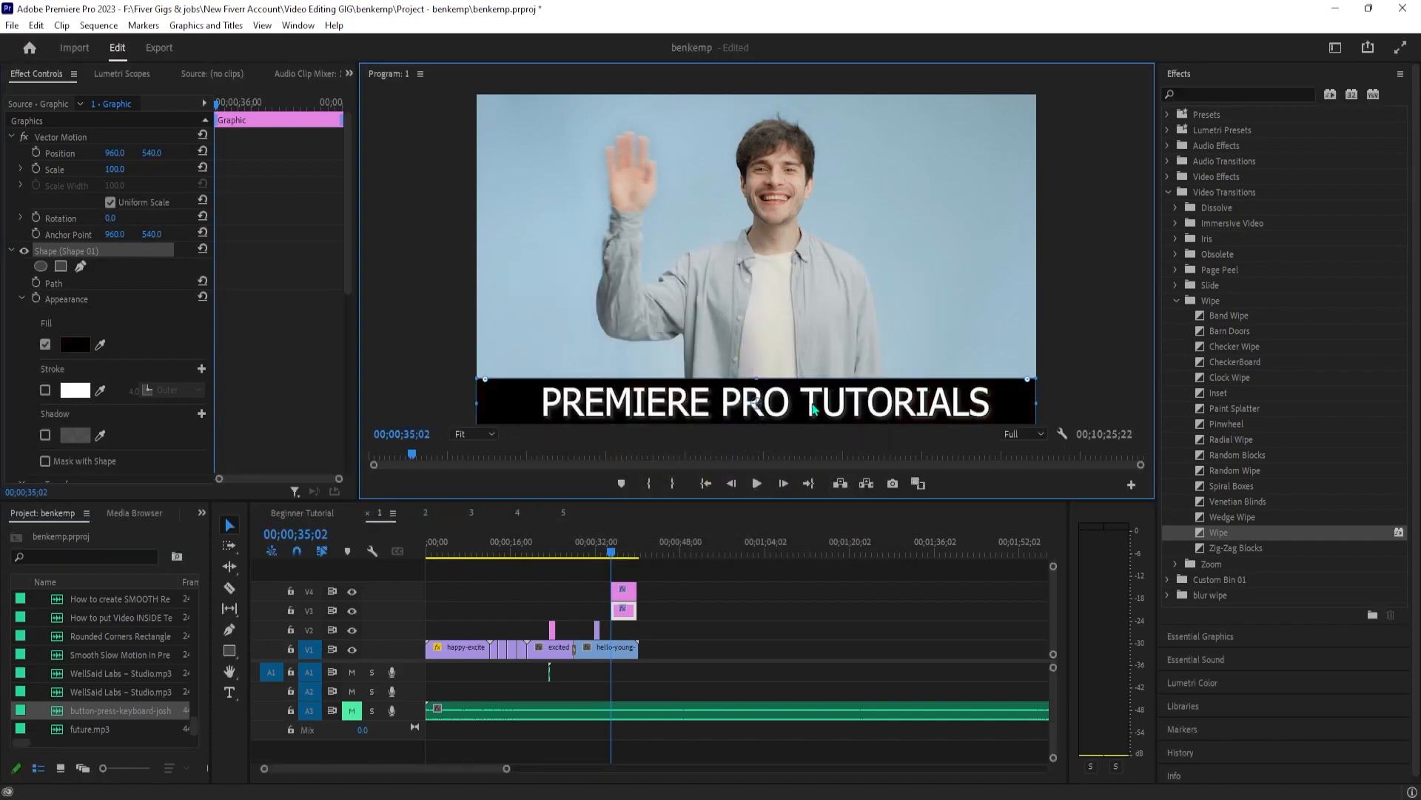
{"action": "left_click", "coordinate": [625, 594]}
{"action": "left_click", "coordinate": [748, 407]}
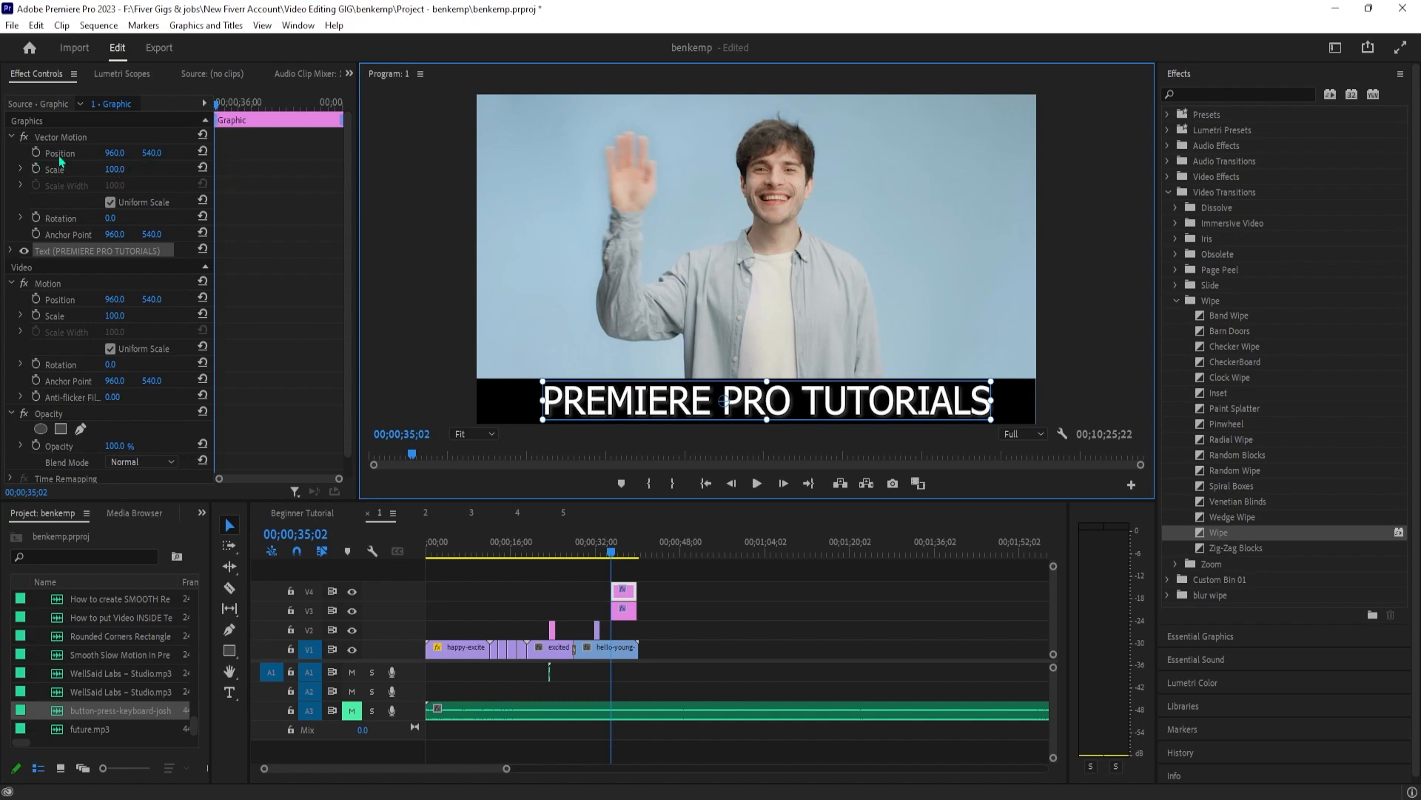
Keyframe the PREMIERE PRO TUTORIALS text to rise from vertical position about 676 at 00;00;35;02 to 540 at 00;00;35;13, and preview the animation
{"action": "left_click", "coordinate": [36, 152]}
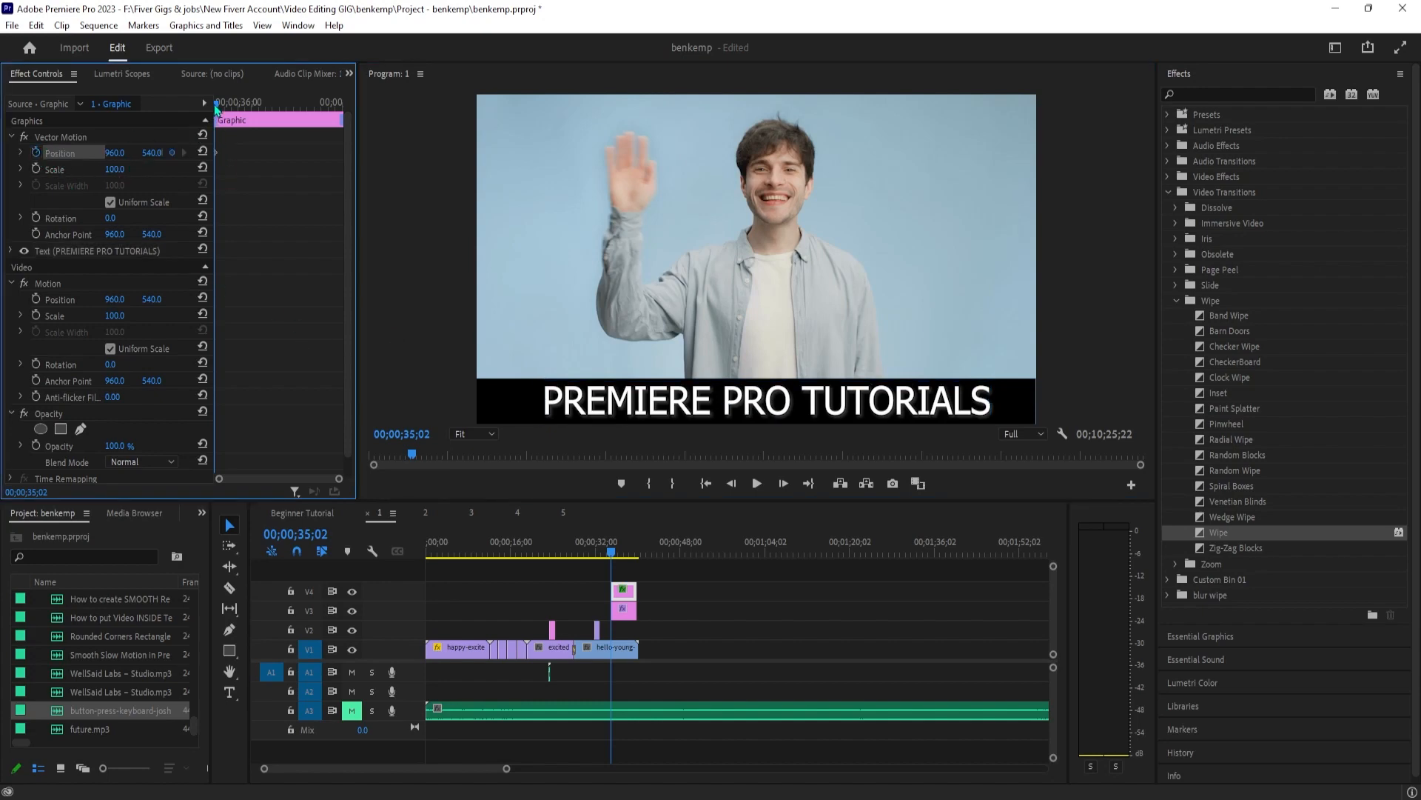
{"action": "left_click_drag", "start_coordinate": [149, 157], "coordinate": [154, 153]}
{"action": "left_click_drag", "start_coordinate": [211, 105], "coordinate": [222, 105]}
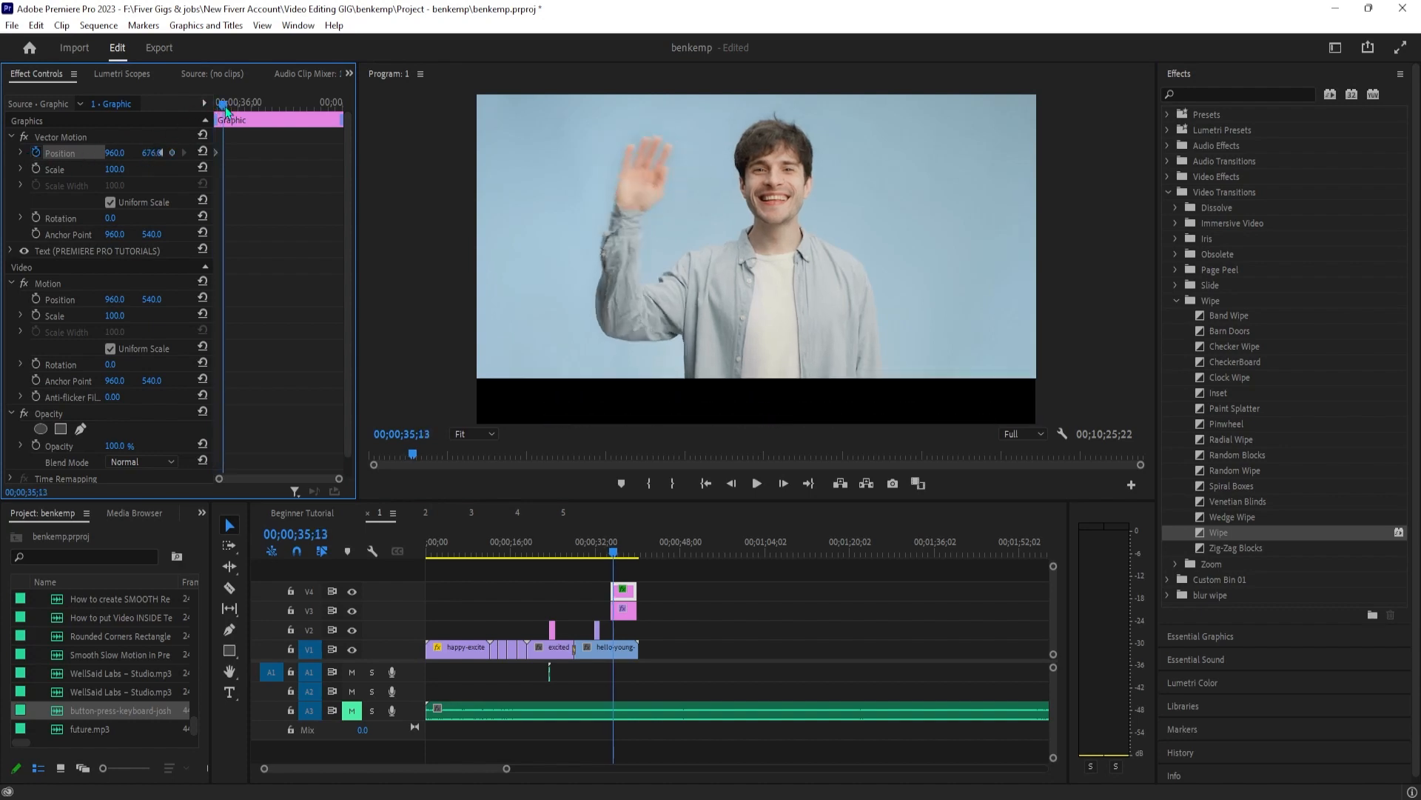
{"action": "left_click", "coordinate": [202, 152]}
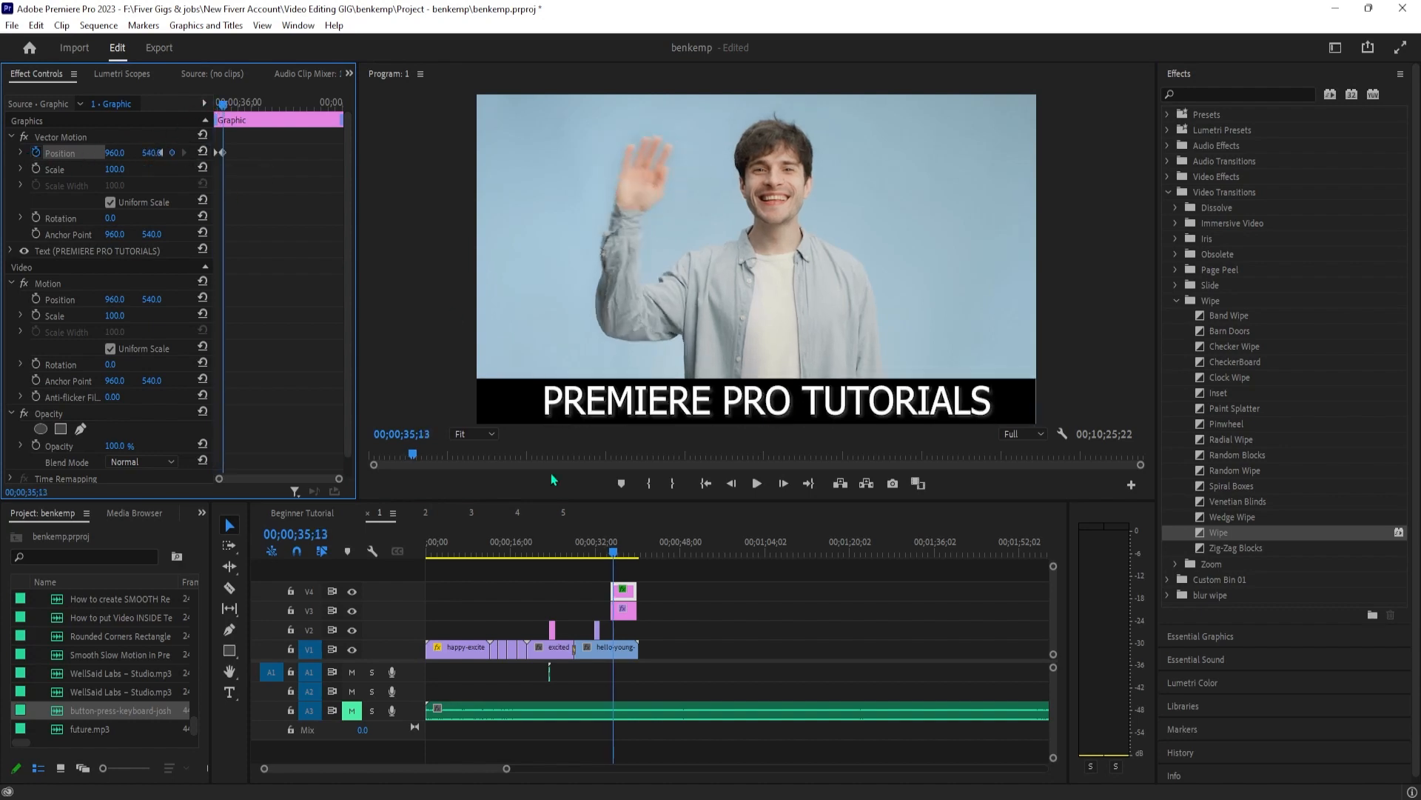
{"action": "left_click", "coordinate": [603, 542]}
{"action": "key", "text": "space"}
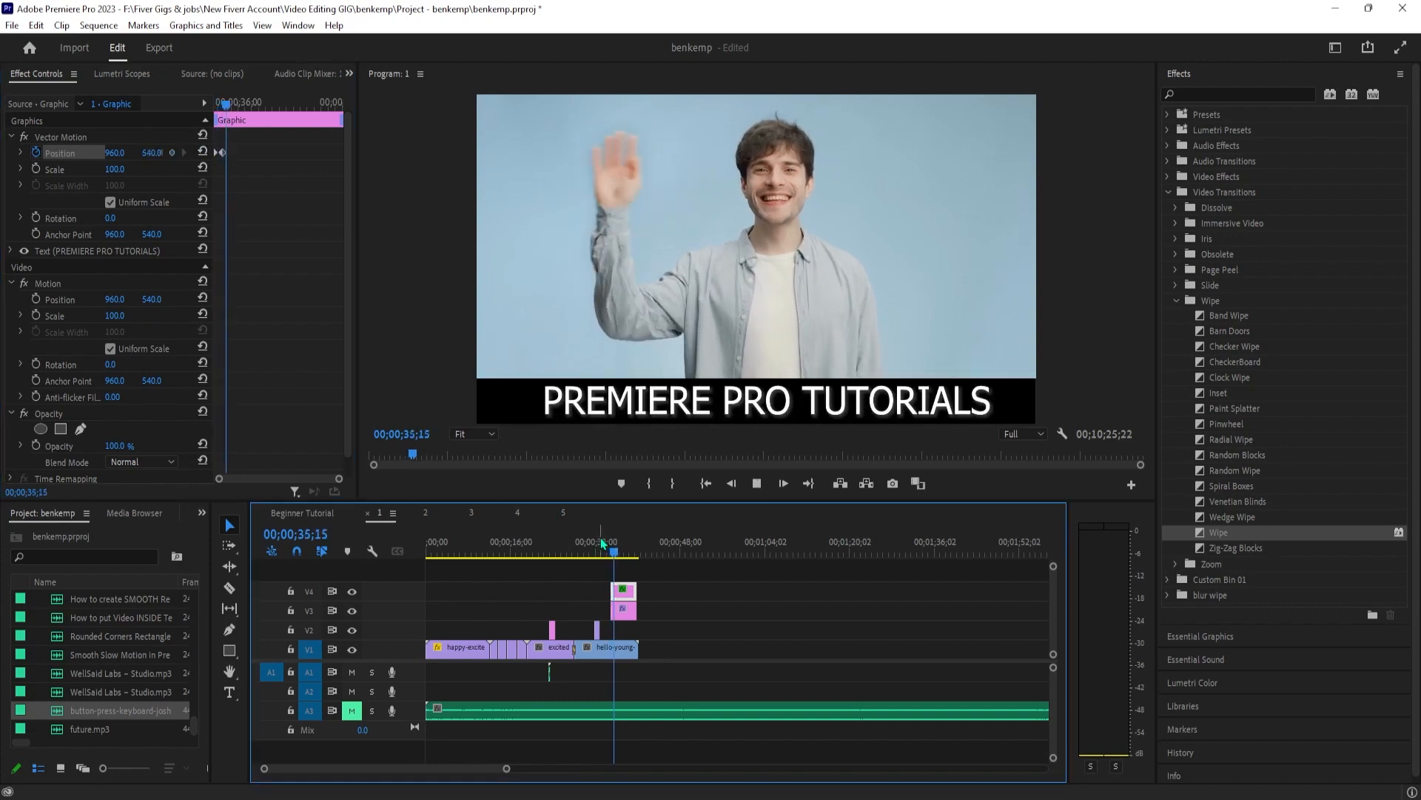
Select the black rectangle graphic on V3 and play back the edit from the earlier clips
{"action": "left_click", "coordinate": [627, 615]}
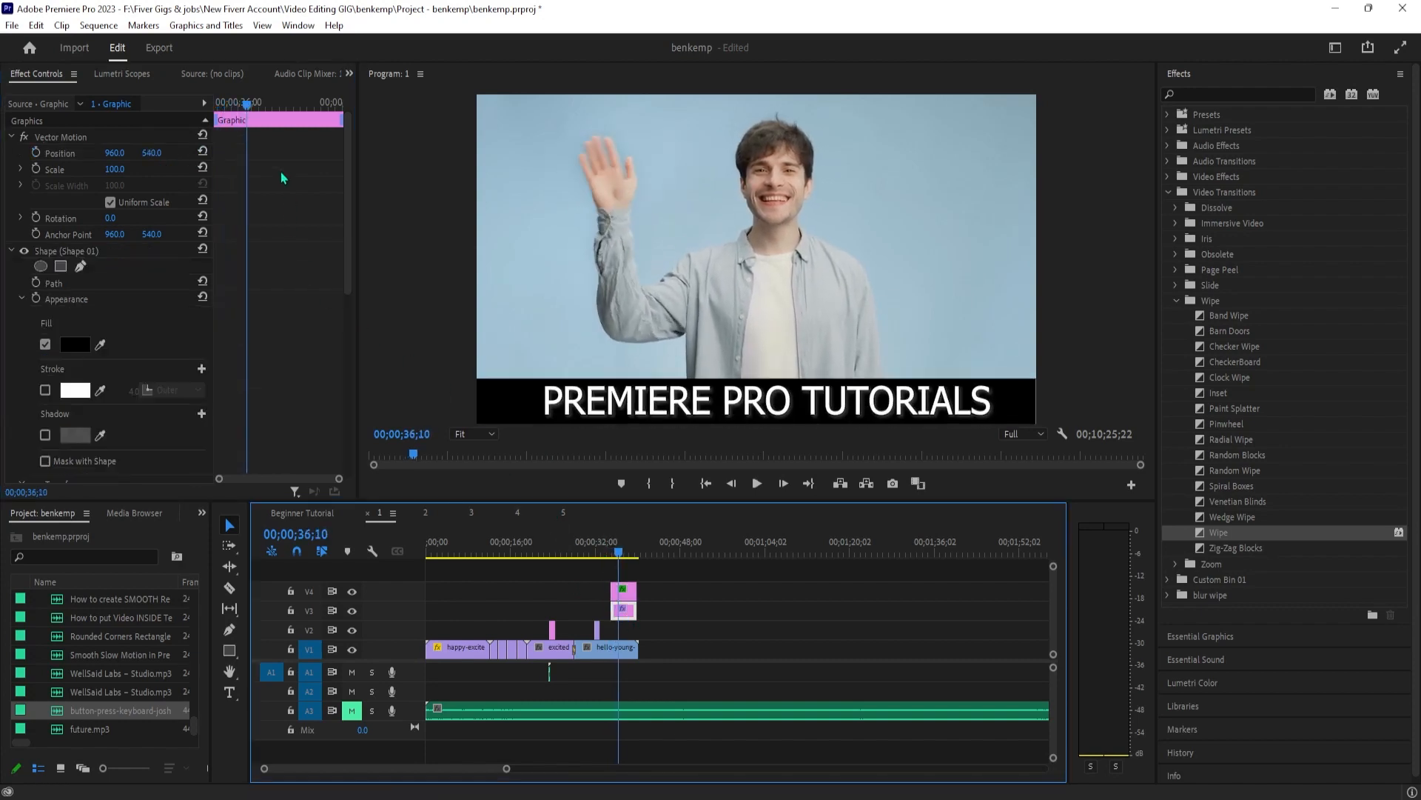
{"action": "mouse_move", "coordinate": [248, 106]}
{"action": "left_mouse_down"}
{"action": "mouse_move", "coordinate": [189, 109]}
{"action": "mouse_move", "coordinate": [249, 105]}
{"action": "left_mouse_up"}
{"action": "left_click_drag", "start_coordinate": [557, 555], "coordinate": [489, 565]}
{"action": "key", "text": "space"}
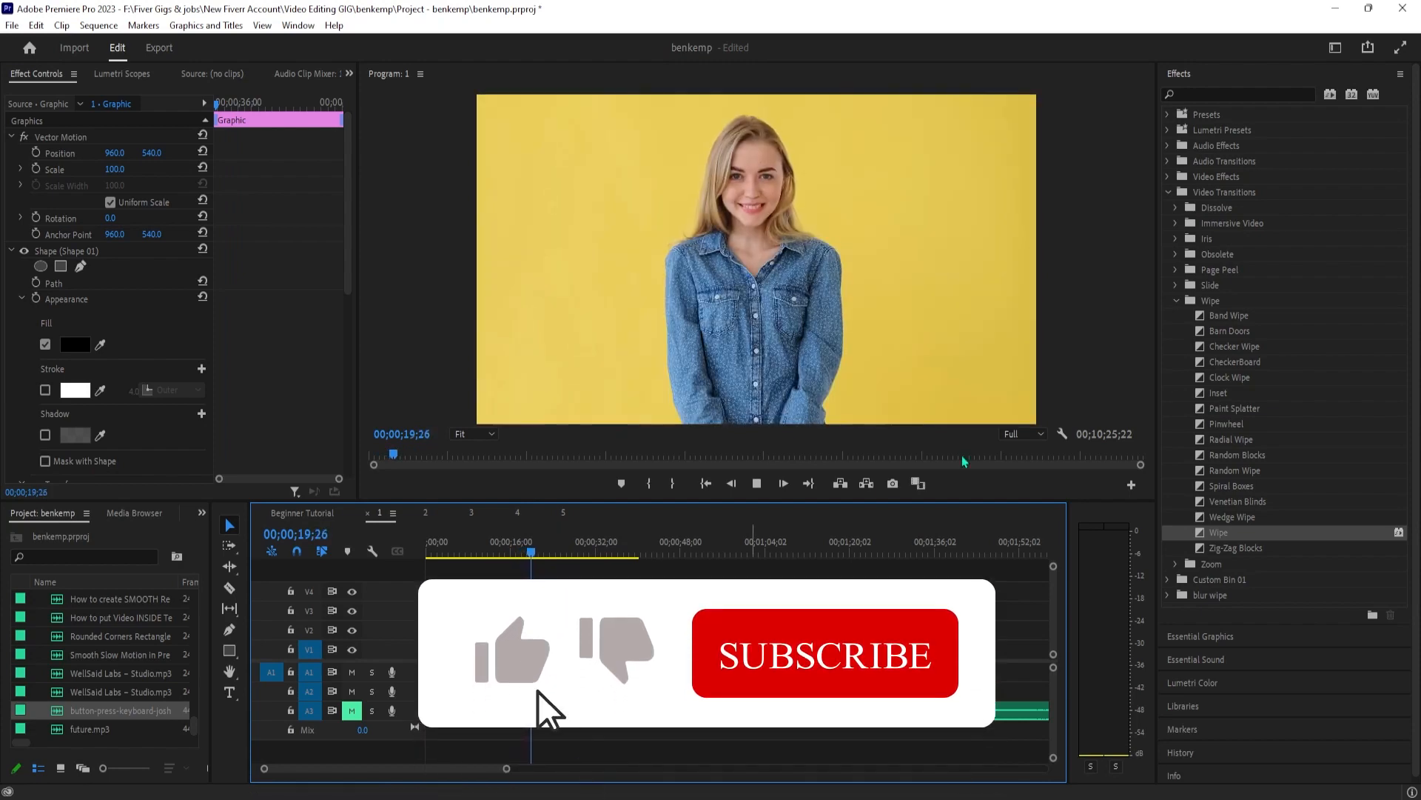
Apply a Band Wipe transition to the start of the sitting man's clip near 17 seconds, and preview the wipe and the text banner
{"action": "key", "text": "space"}
{"action": "left_click_drag", "start_coordinate": [1218, 316], "coordinate": [518, 648]}
{"action": "left_click", "coordinate": [517, 555]}
{"action": "key", "text": "space"}
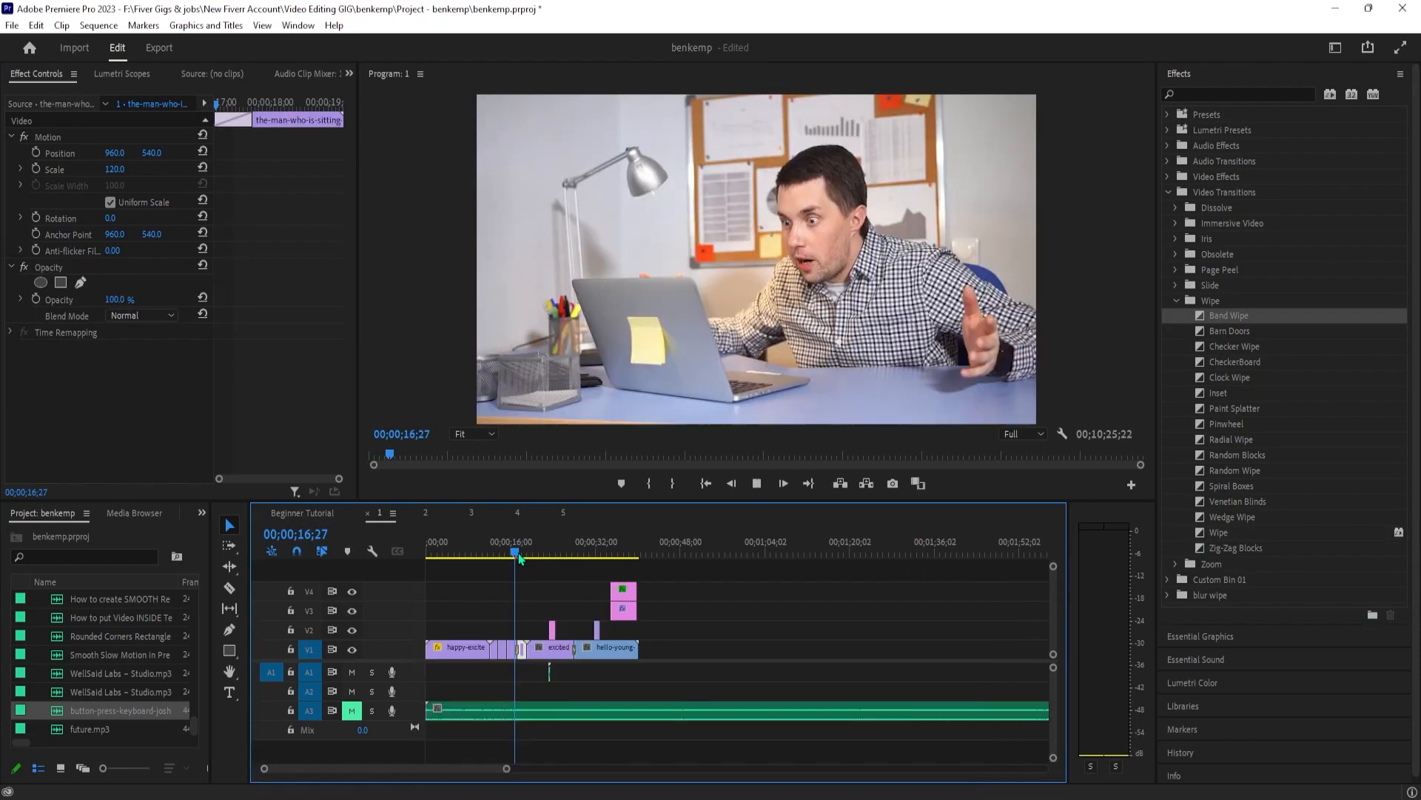
{"action": "left_click_drag", "start_coordinate": [521, 557], "coordinate": [611, 550]}
{"action": "key", "text": "space"}
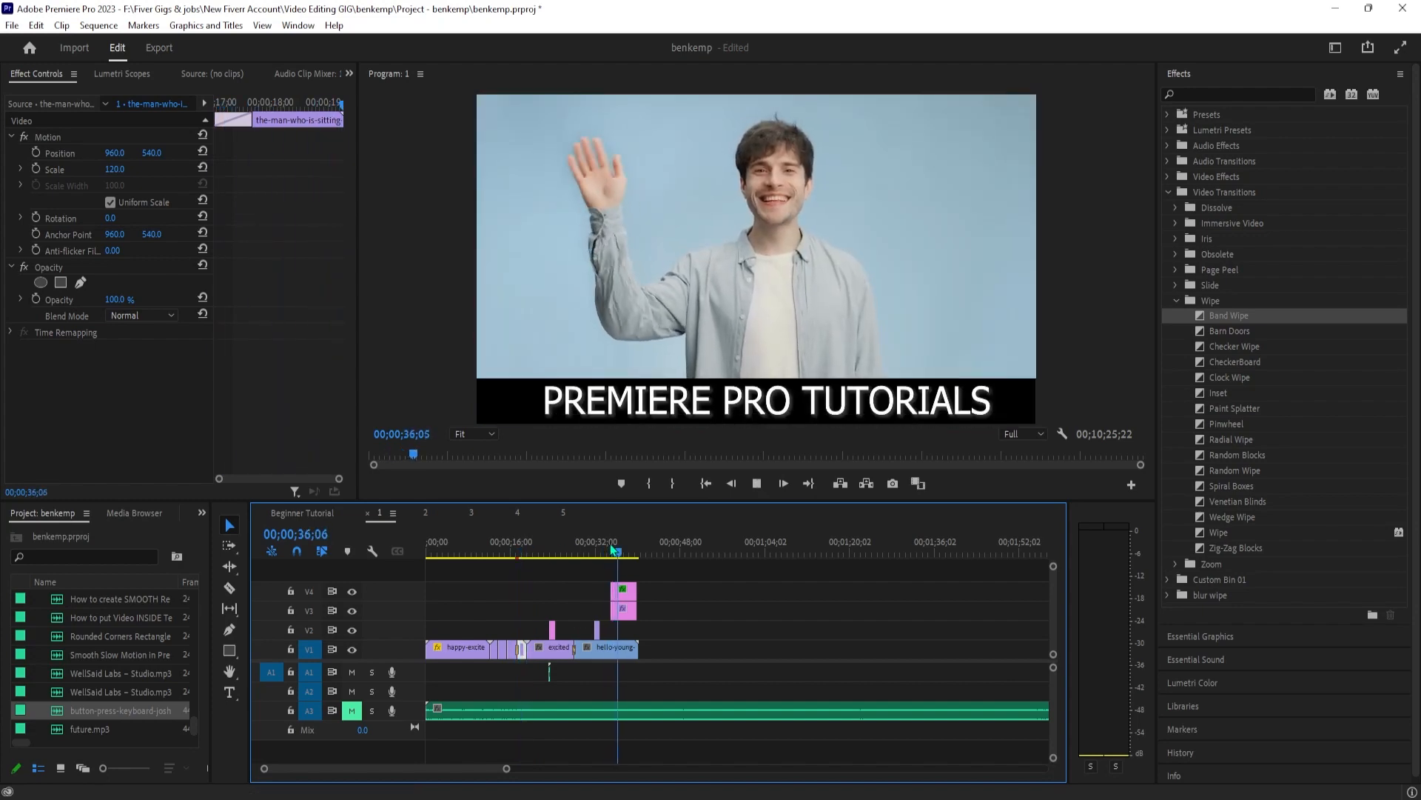